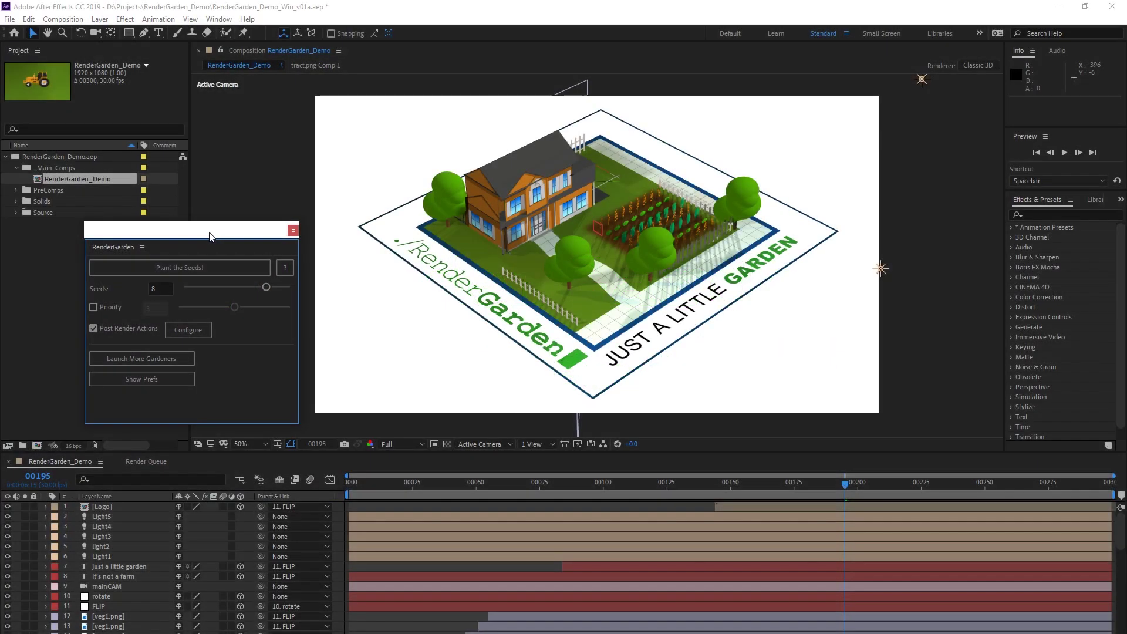
Step: Shift the floating RenderGarden panel slightly up and to the left over the project area
{"action": "left_click_drag", "start_coordinate": [215, 229], "coordinate": [192, 223]}
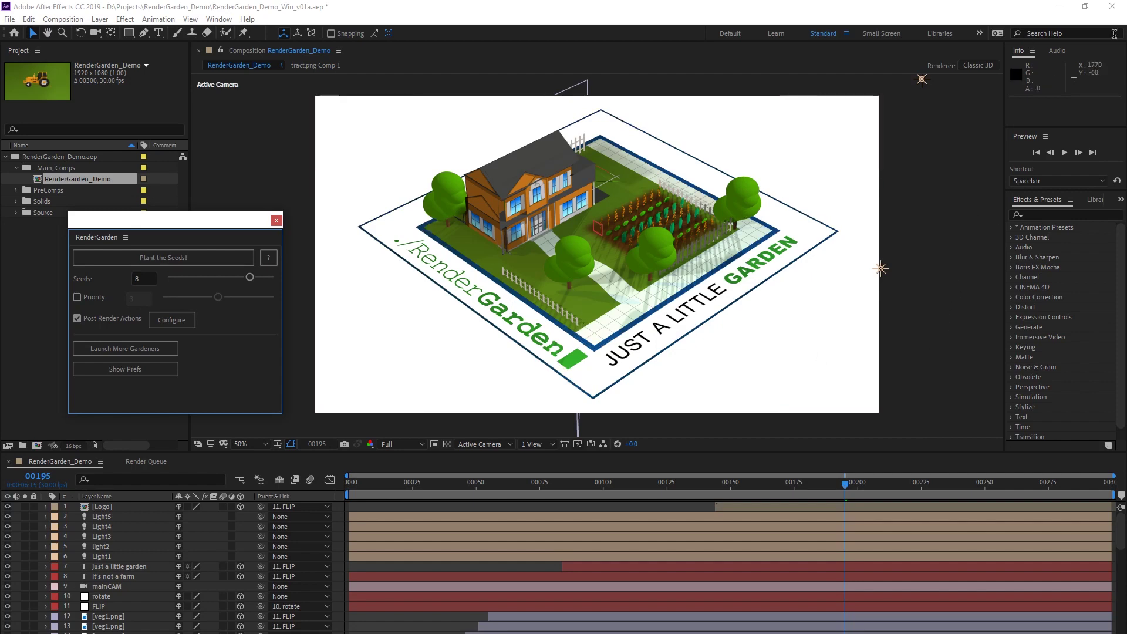
Step: Quit After Effects without saving and browse Local Disk (D:) with its Projects and SeedBank folders
{"action": "left_click", "coordinate": [1113, 7]}
{"action": "left_click", "coordinate": [616, 361]}
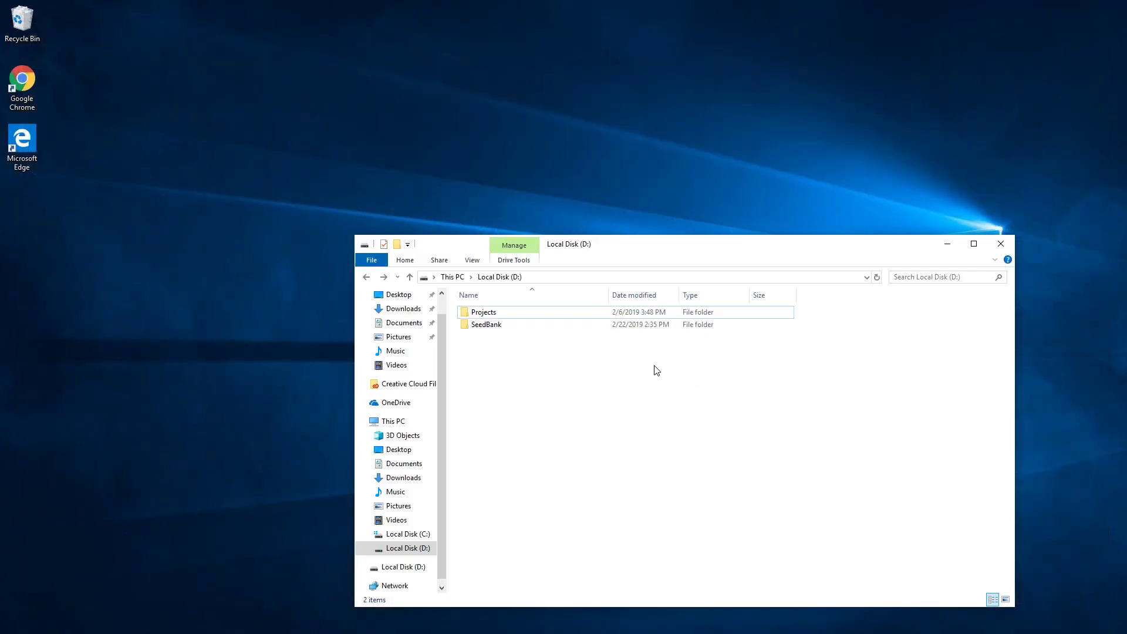
{"action": "left_click", "coordinate": [420, 551]}
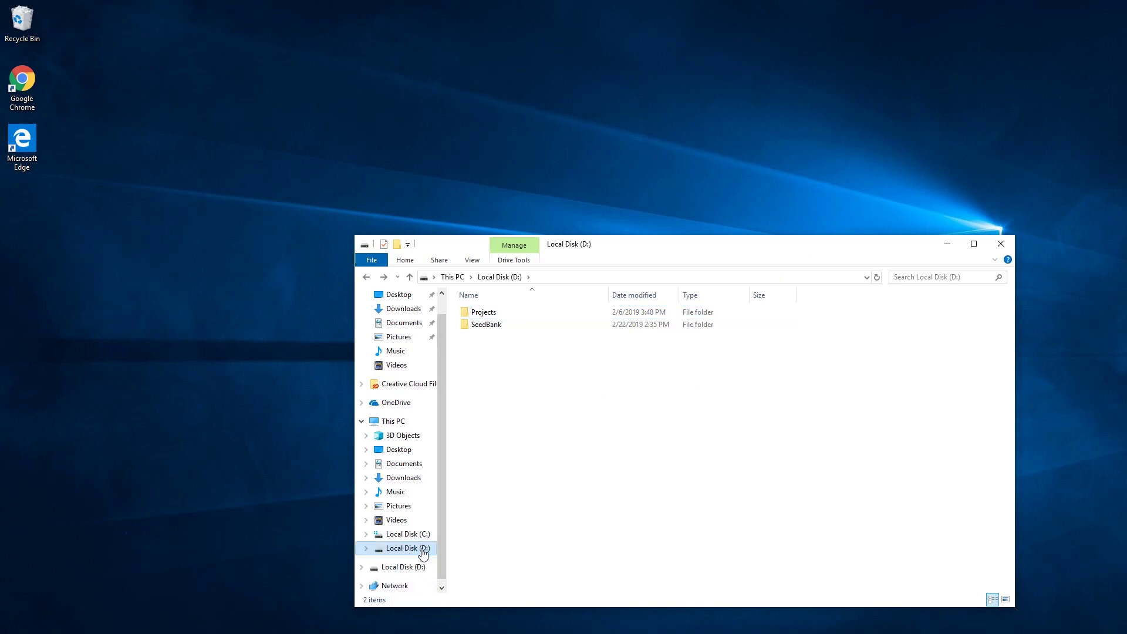
{"action": "left_click", "coordinate": [420, 567]}
{"action": "left_click", "coordinate": [422, 550]}
{"action": "left_click", "coordinate": [486, 314]}
{"action": "left_click", "coordinate": [492, 326]}
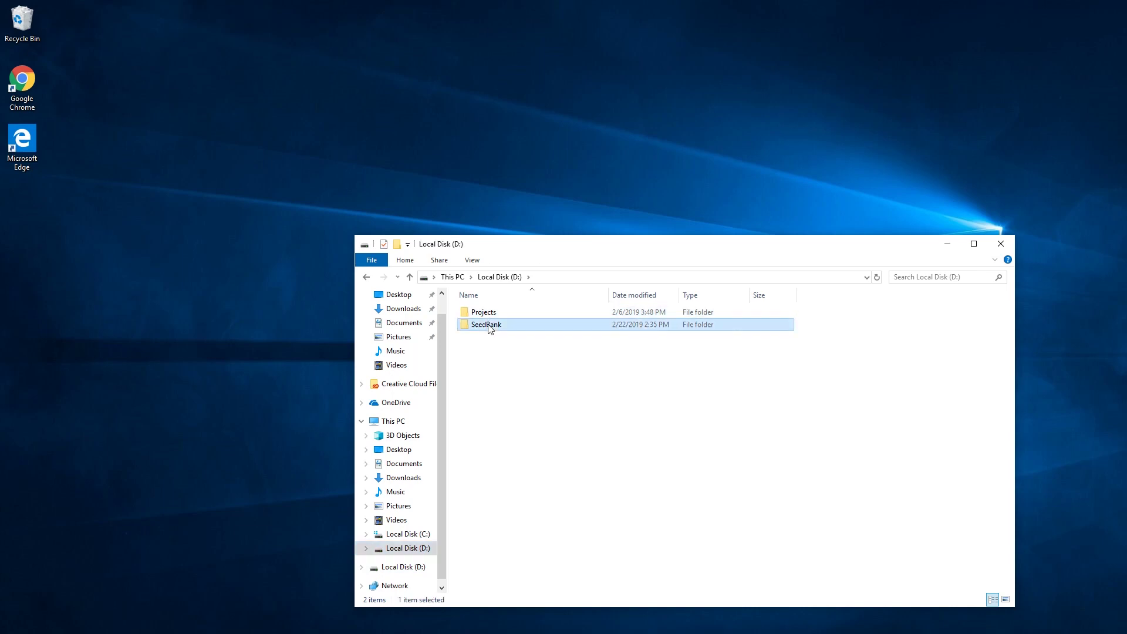
{"action": "left_click", "coordinate": [500, 370]}
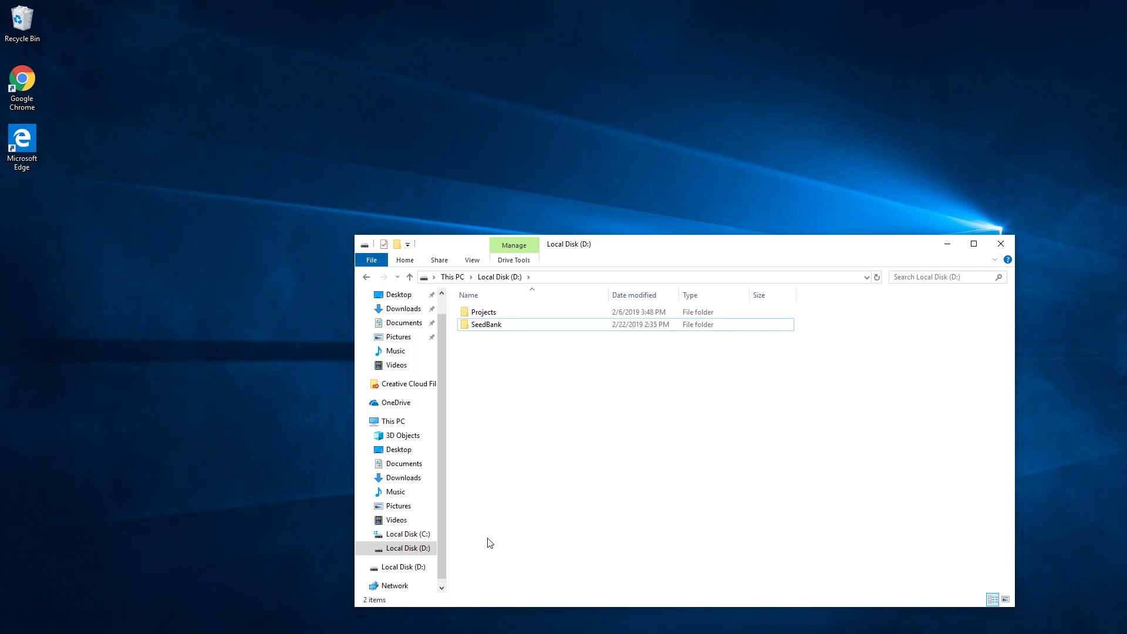
Step: Launch Disk Management by searching 'disk man' and resize its window
{"action": "key", "text": "super+s"}
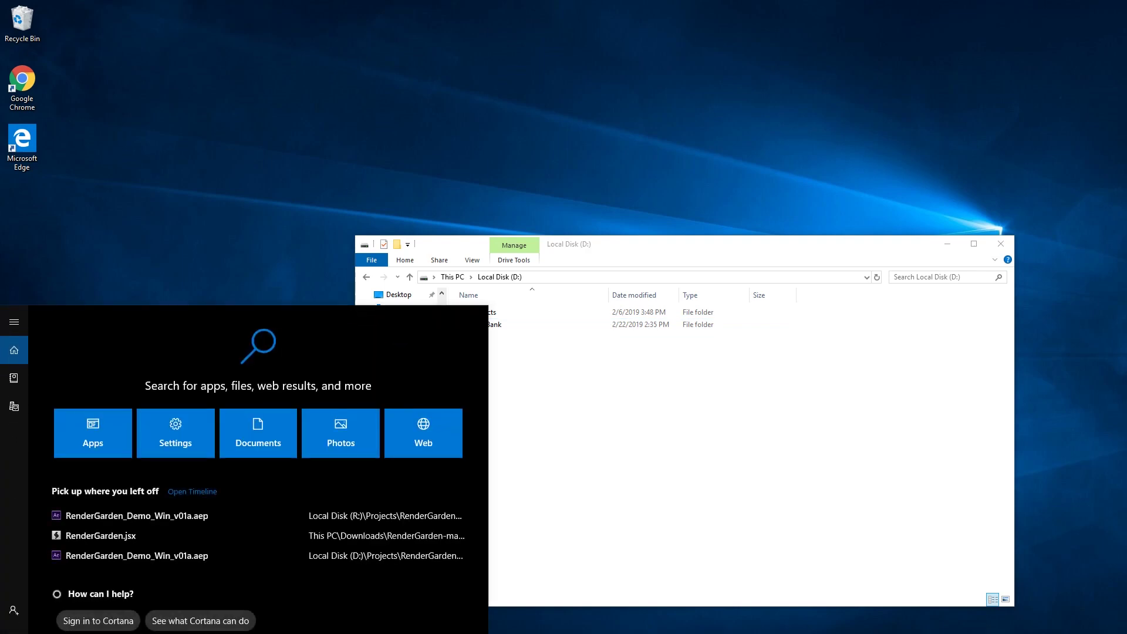
{"action": "type", "text": "disk man"}
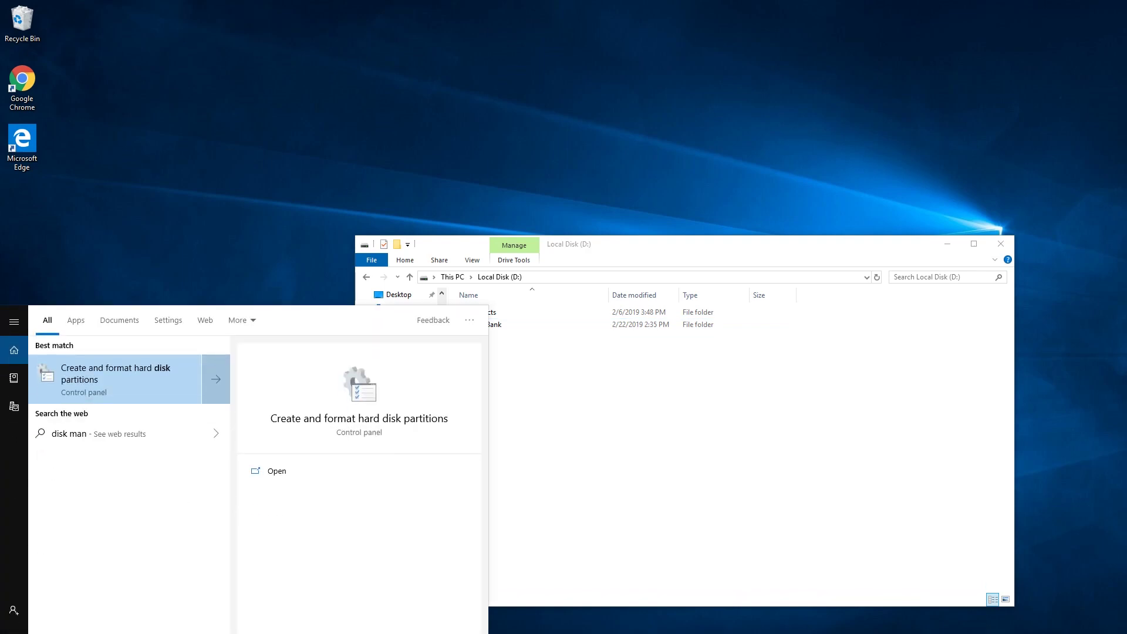
{"action": "key", "text": "Return"}
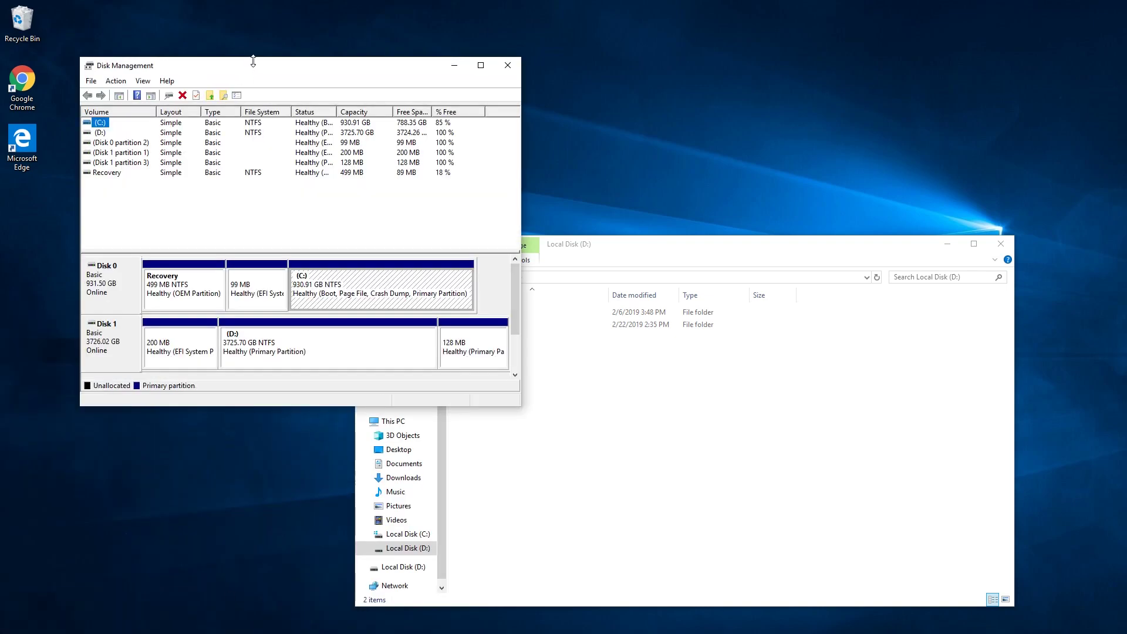
{"action": "mouse_move", "coordinate": [252, 57]}
{"action": "left_mouse_down"}
{"action": "mouse_move", "coordinate": [288, 154]}
{"action": "mouse_move", "coordinate": [326, 51]}
{"action": "mouse_move", "coordinate": [417, 99]}
{"action": "left_mouse_up"}
Step: Change the 3725.70 GB volume's drive letter from D: to R: and accept the warning
{"action": "left_click", "coordinate": [190, 172]}
{"action": "right_click", "coordinate": [189, 173]}
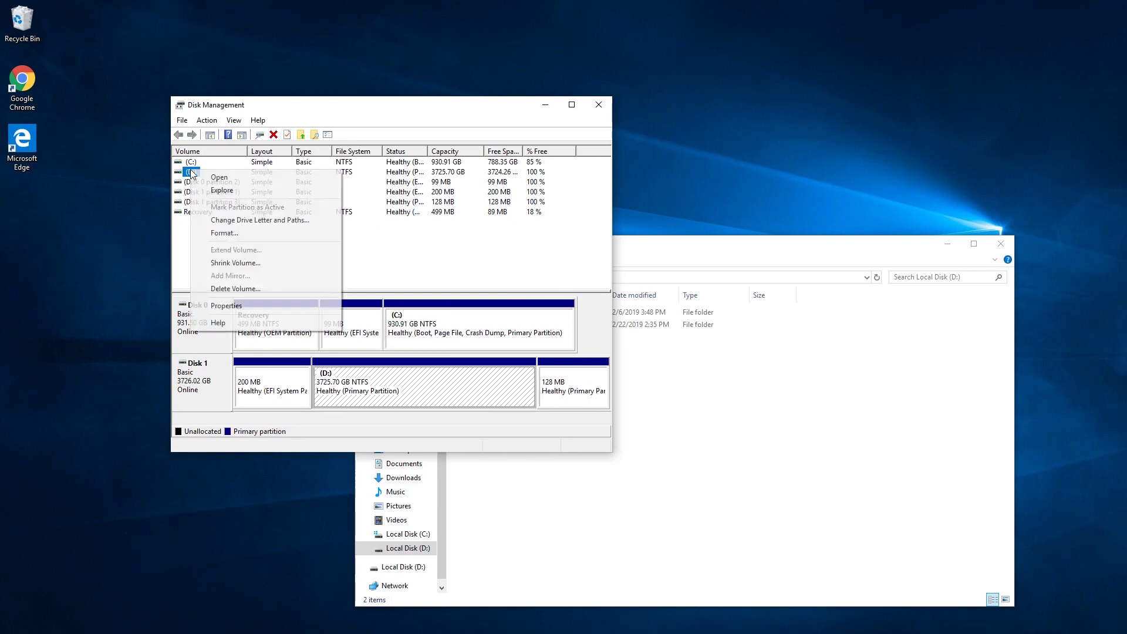
{"action": "left_click", "coordinate": [288, 223]}
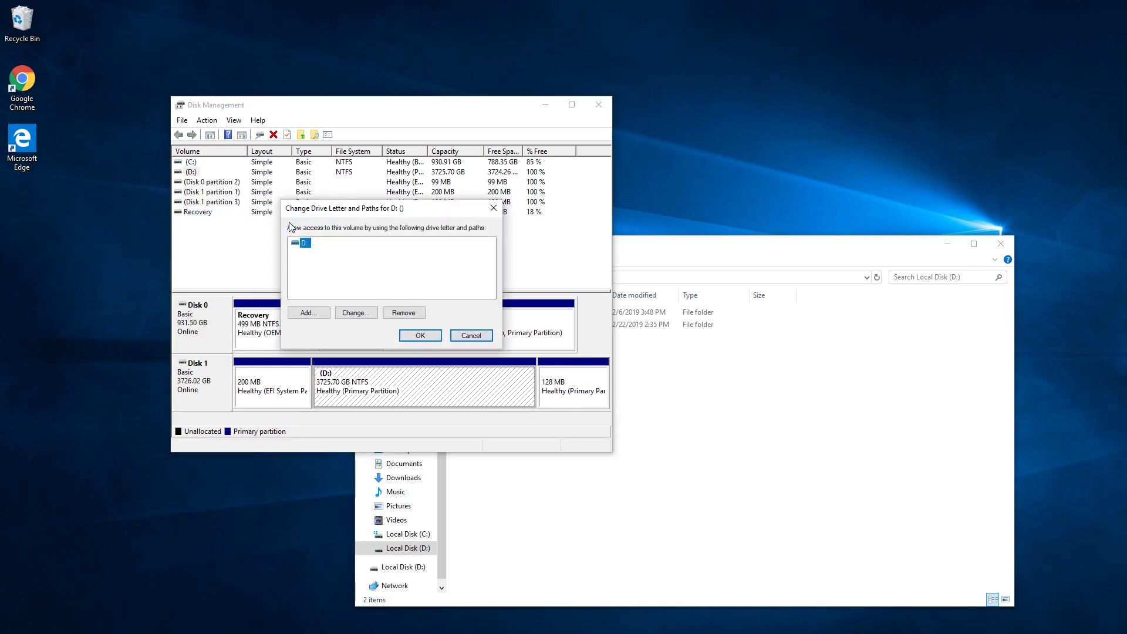
{"action": "left_click", "coordinate": [356, 313]}
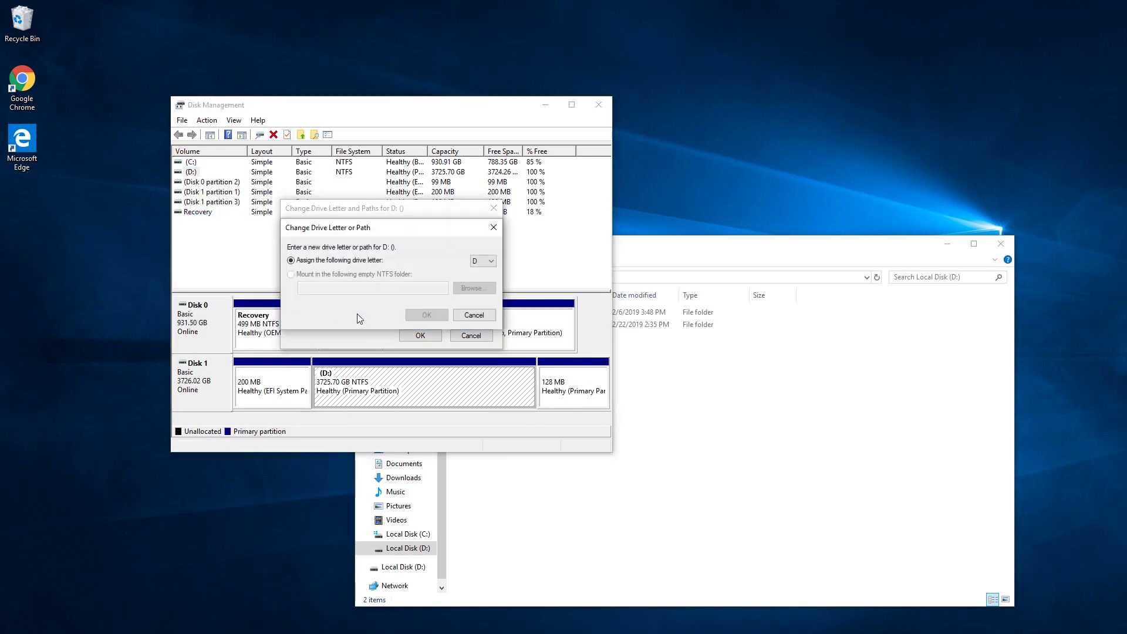
{"action": "left_click", "coordinate": [489, 263]}
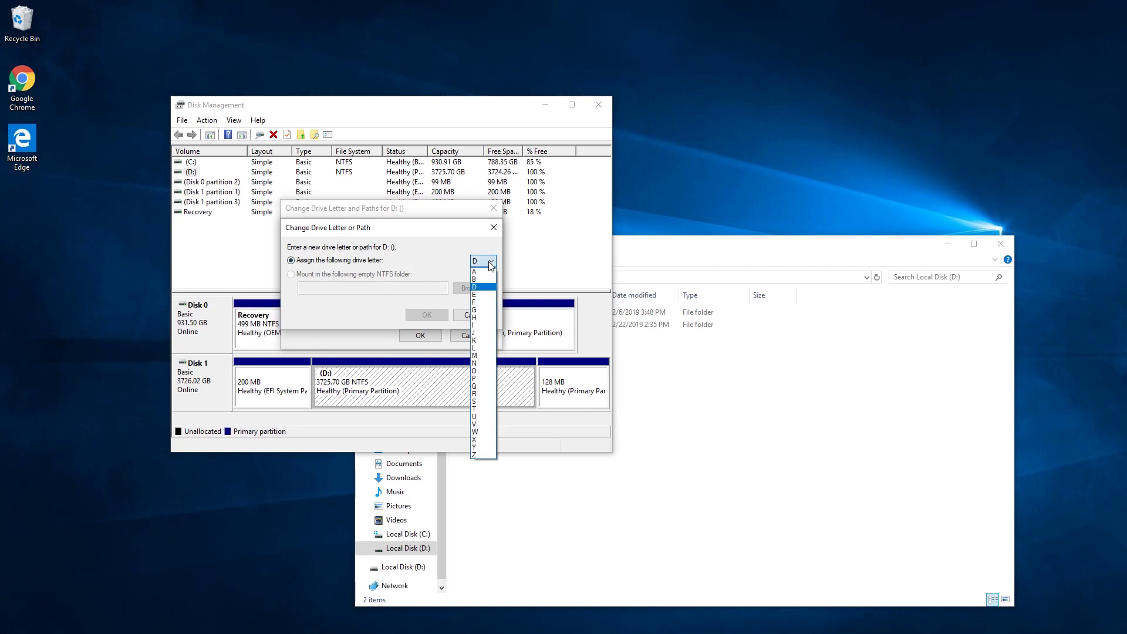
{"action": "left_click", "coordinate": [490, 400]}
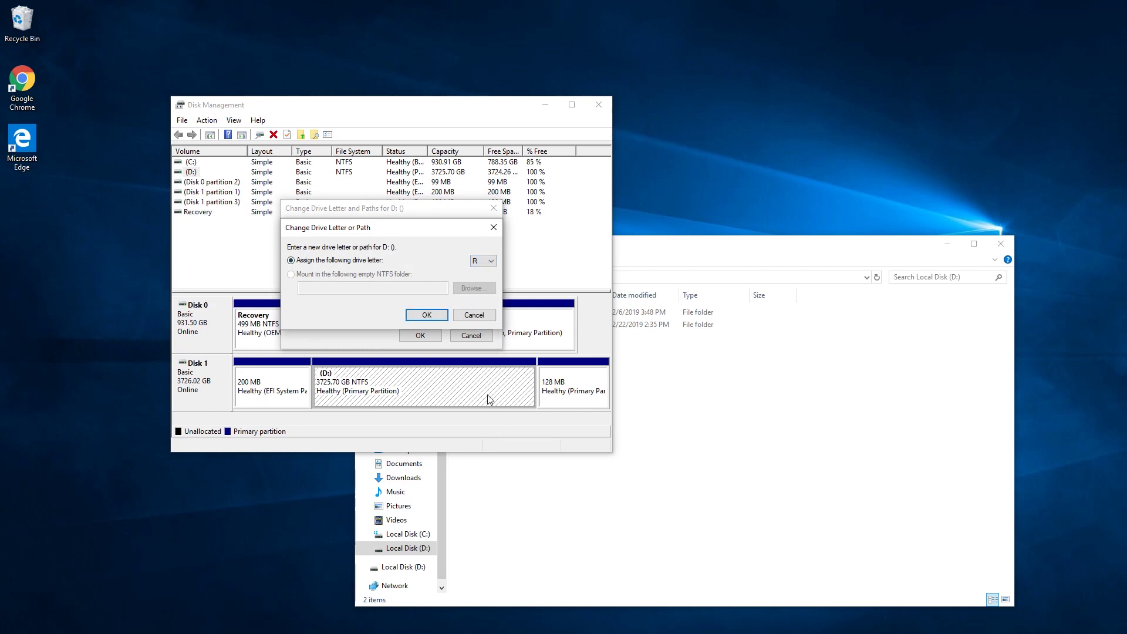
{"action": "left_click", "coordinate": [427, 316]}
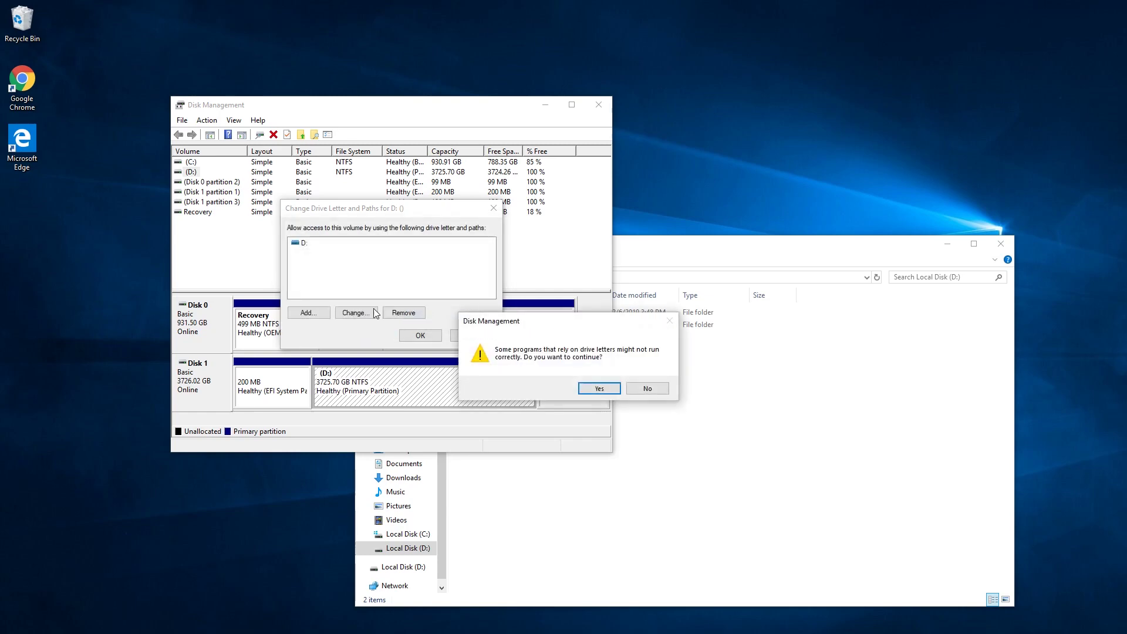
{"action": "left_click", "coordinate": [593, 387]}
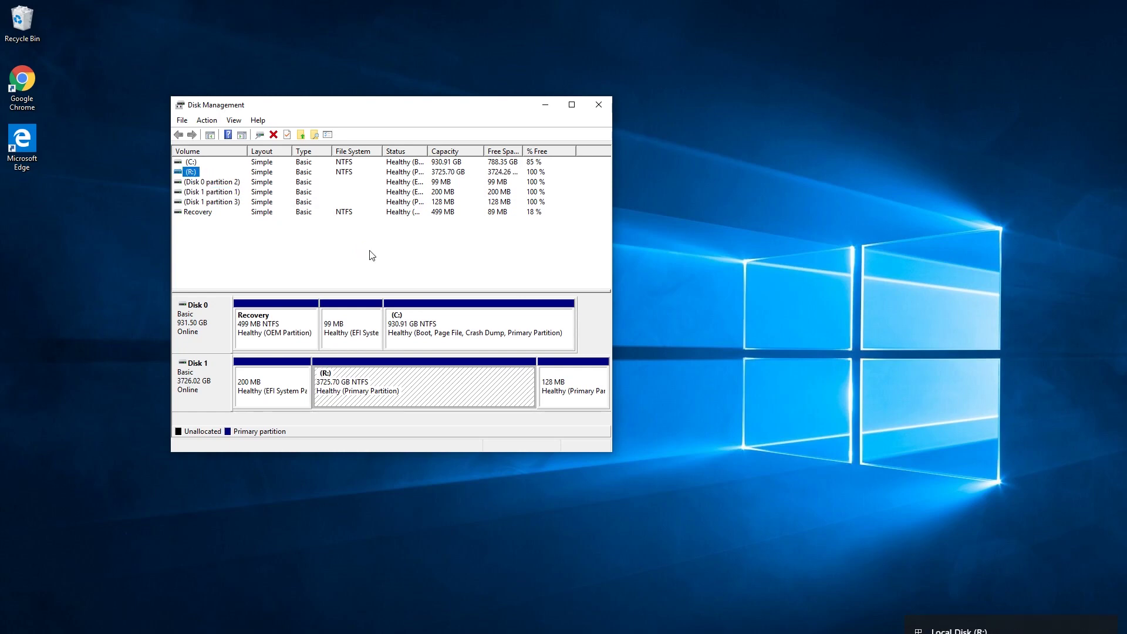
Step: Close Disk Management and open RenderGarden_Demo_Win_v01a.aep from the R: drive in After Effects
{"action": "left_click", "coordinate": [599, 104]}
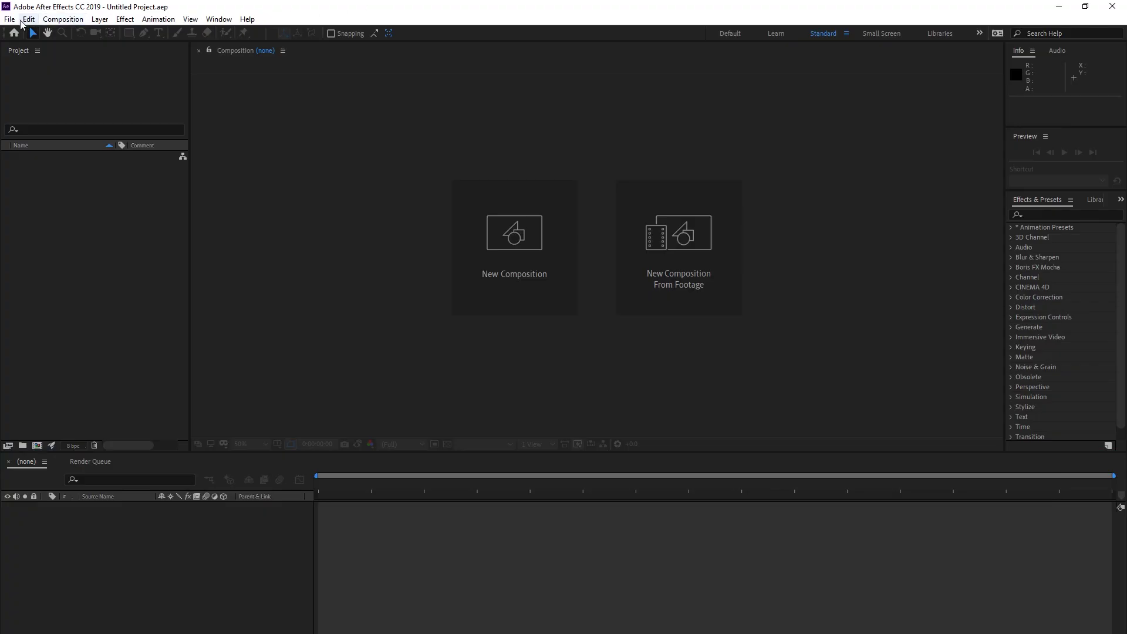
{"action": "left_click", "coordinate": [9, 20]}
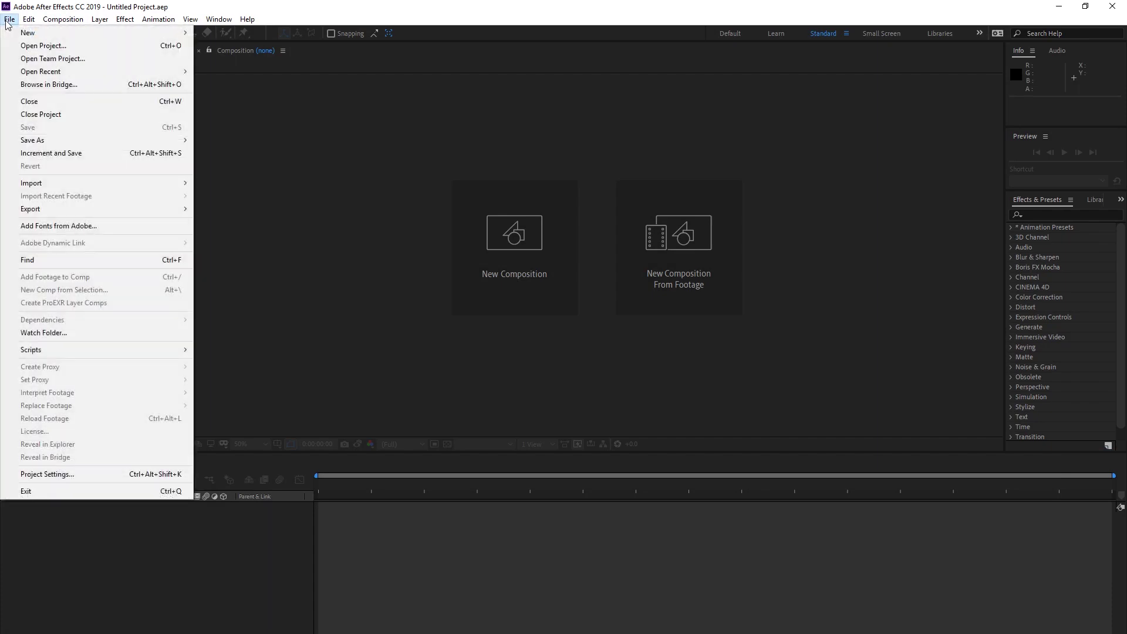
{"action": "left_click", "coordinate": [25, 46]}
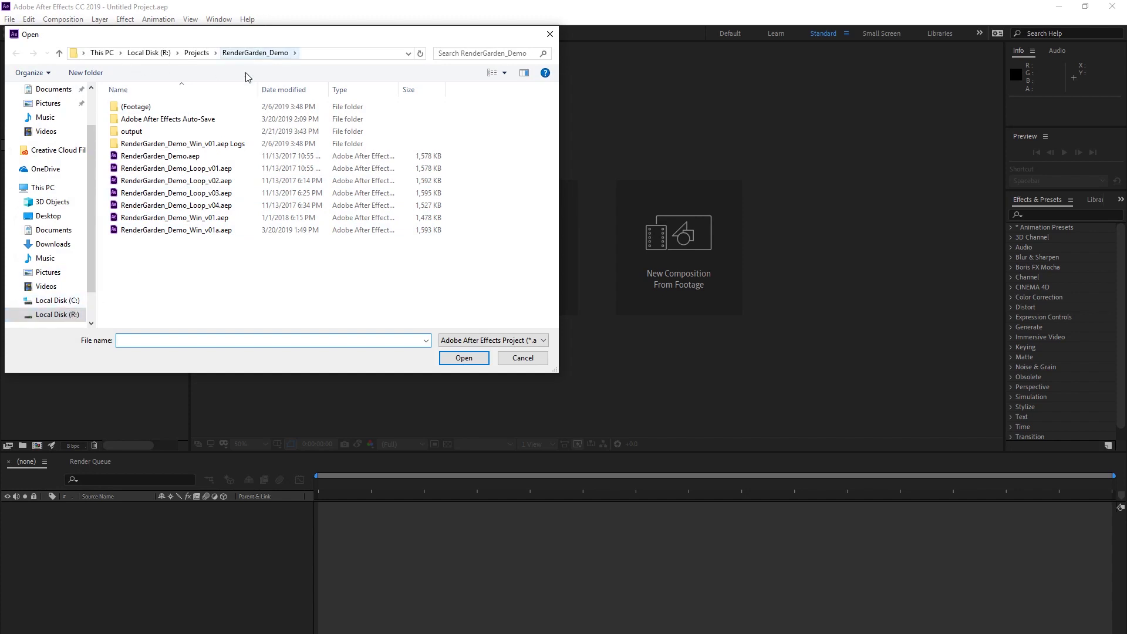
{"action": "left_click", "coordinate": [176, 229]}
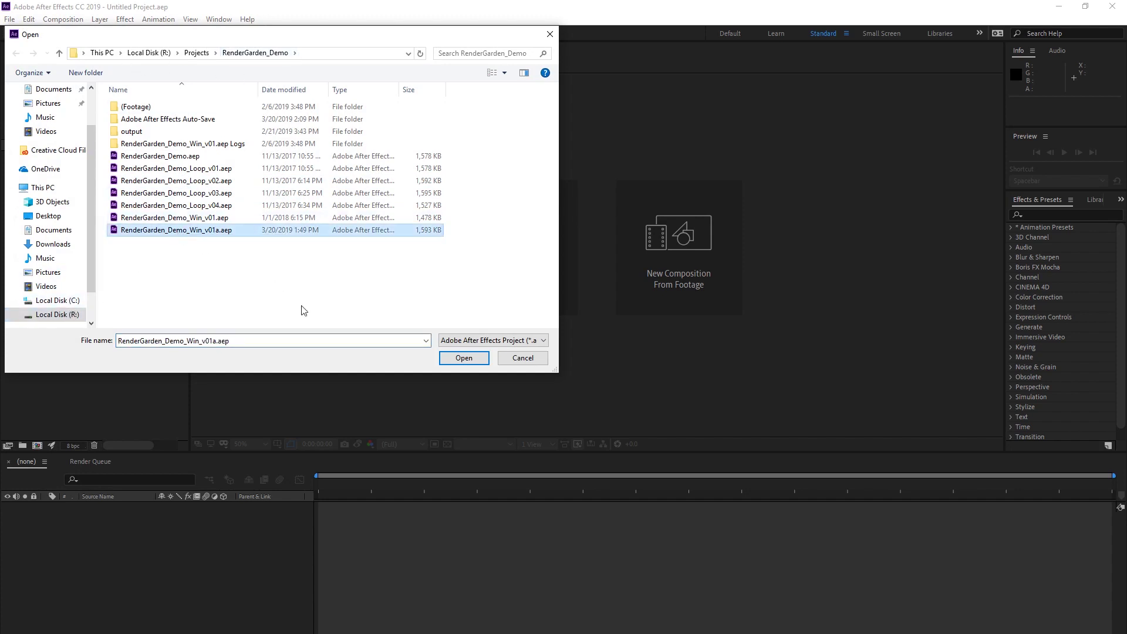
{"action": "left_click", "coordinate": [464, 357]}
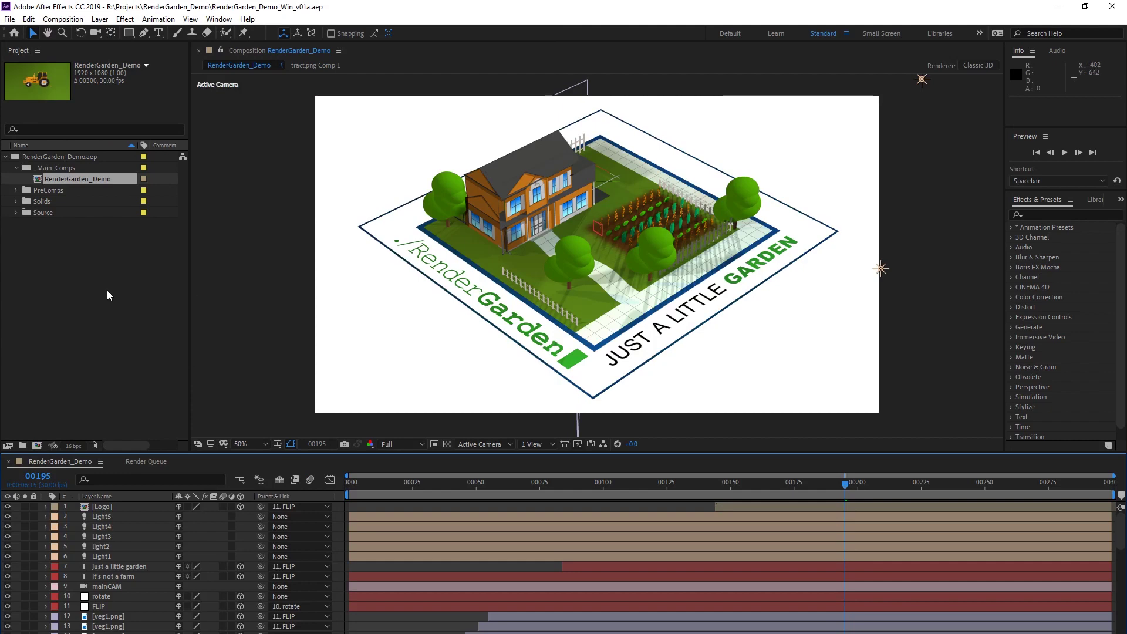
Step: Launch the RenderGarden.jsxbin panel from the Window menu and show its preferences
{"action": "left_click", "coordinate": [219, 18]}
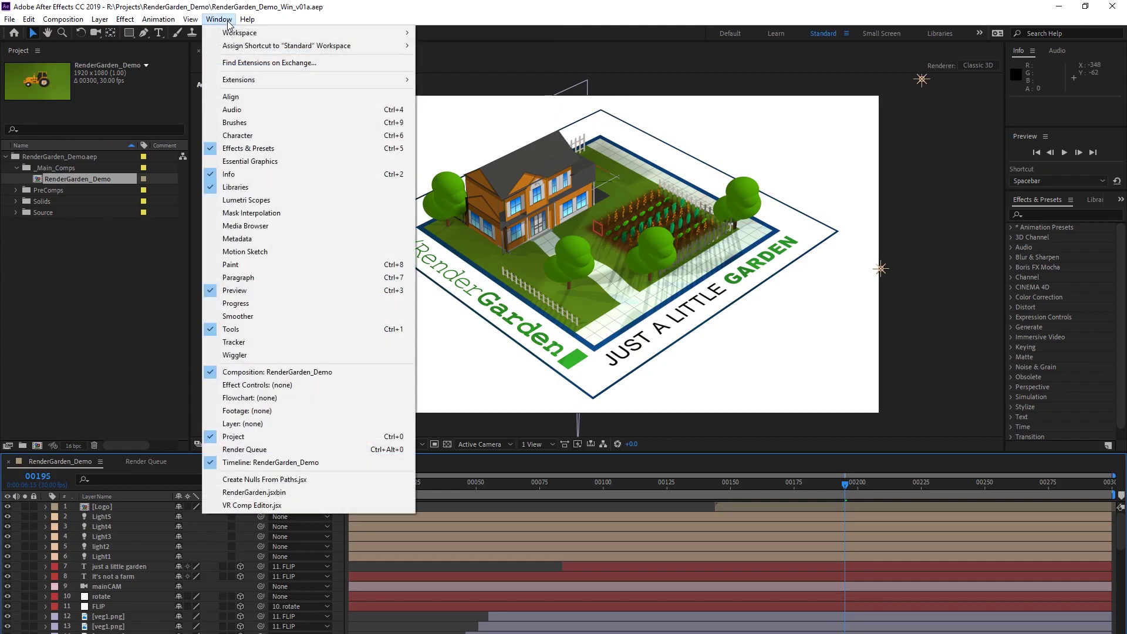
{"action": "left_click", "coordinate": [274, 492]}
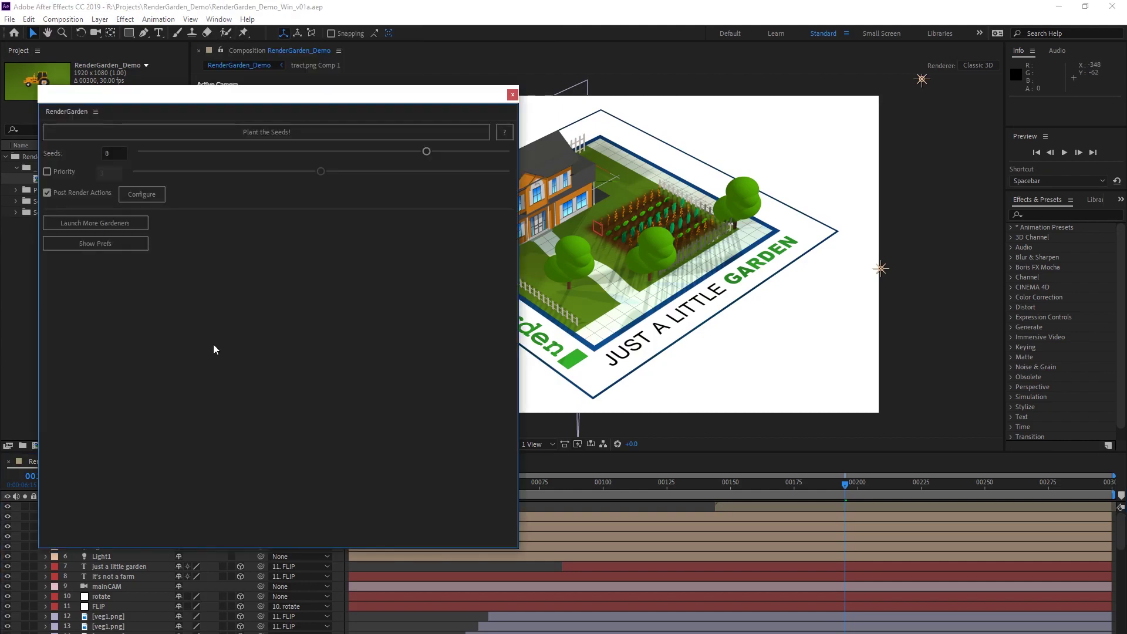
{"action": "left_click", "coordinate": [109, 244]}
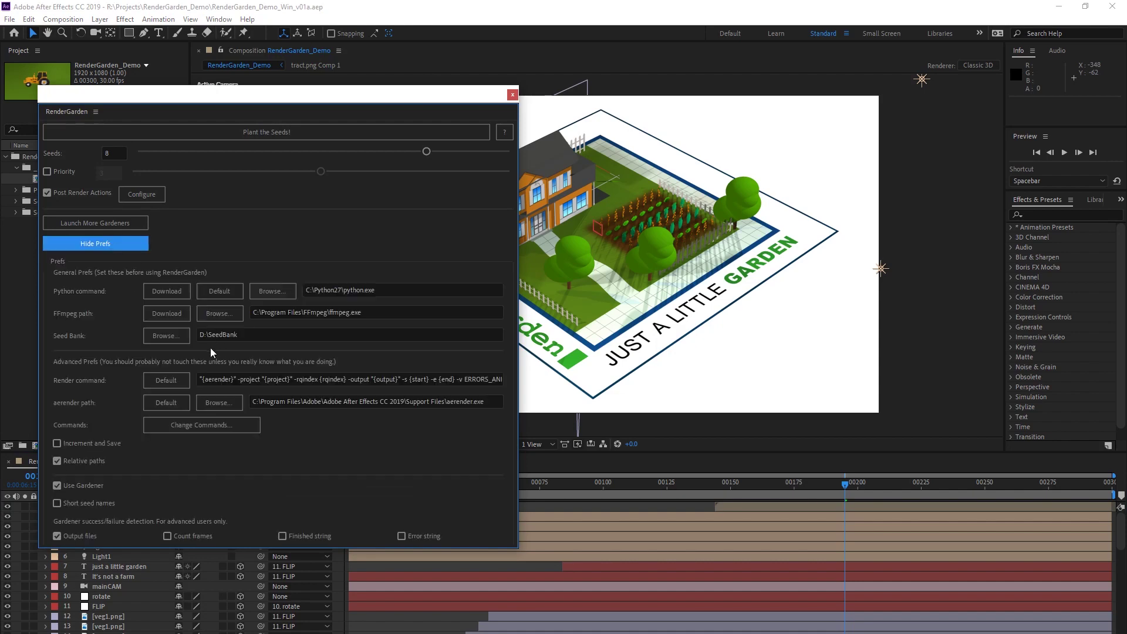
Step: Set the Seed Bank folder to R:\SeedBank, hide the preferences, and resize and reposition the panel
{"action": "left_click", "coordinate": [181, 335]}
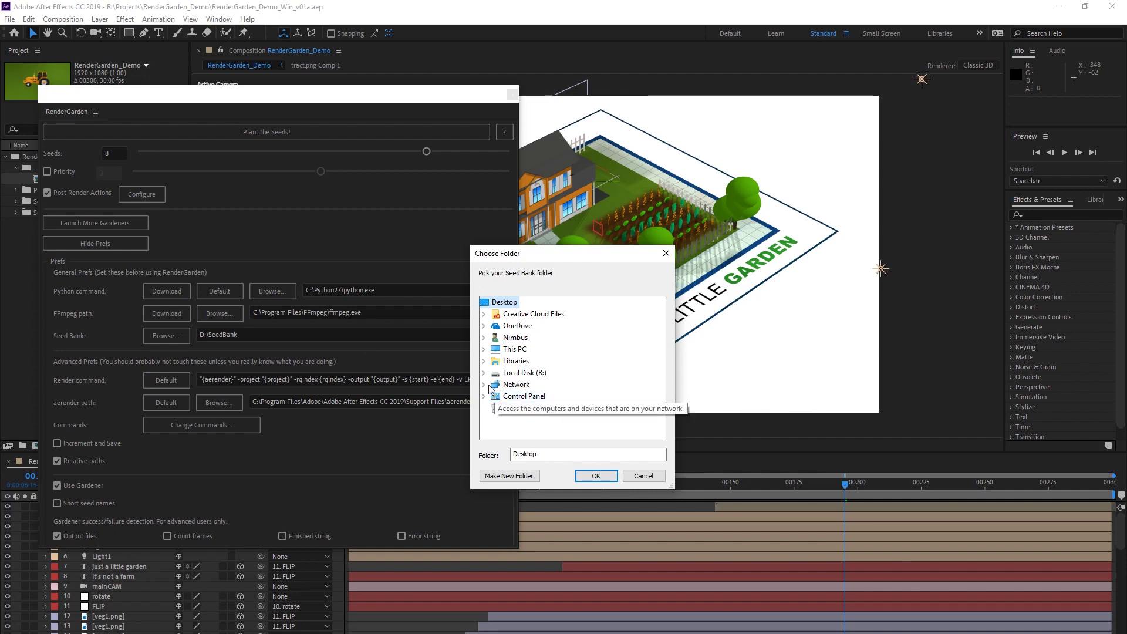
{"action": "left_click", "coordinate": [484, 348]}
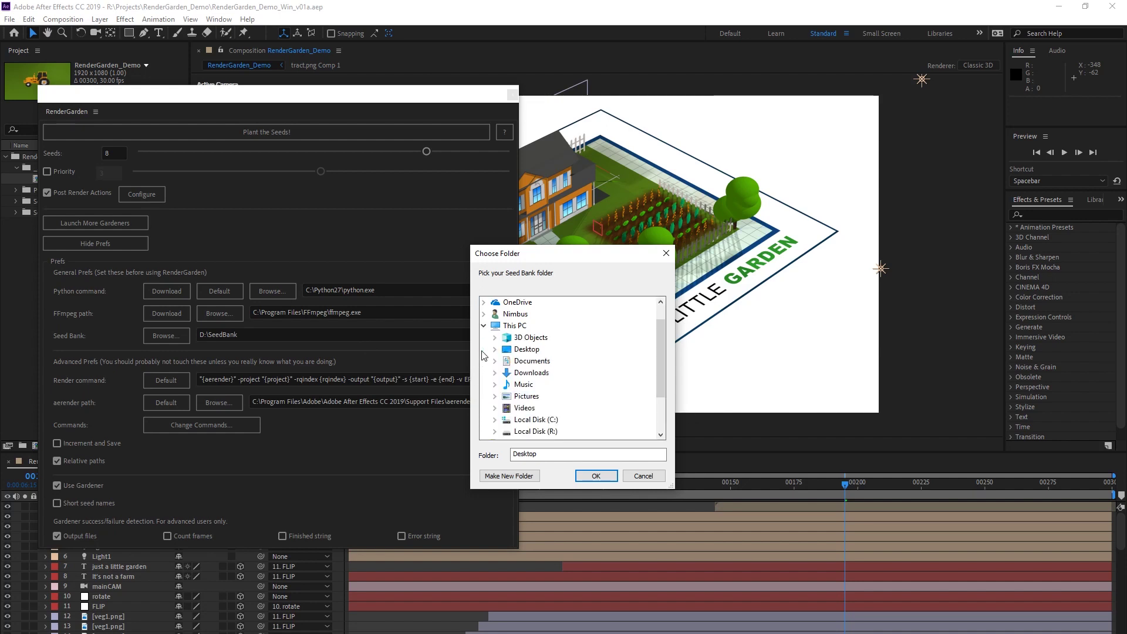
{"action": "left_click", "coordinate": [530, 430]}
{"action": "left_click", "coordinate": [539, 431]}
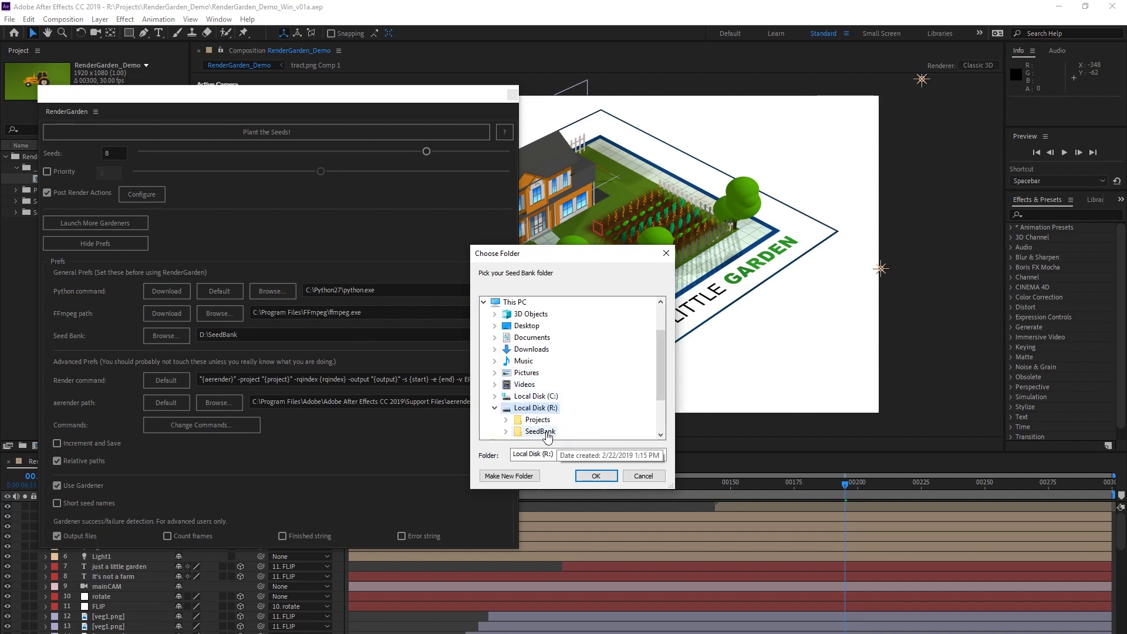
{"action": "left_click", "coordinate": [604, 473]}
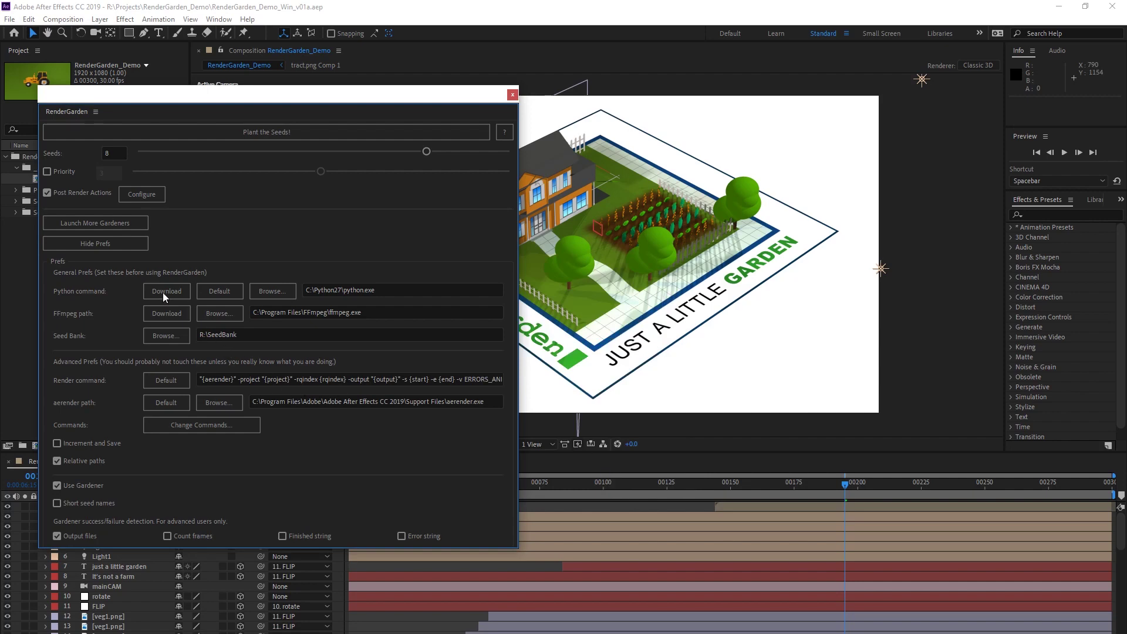
{"action": "left_click", "coordinate": [104, 246]}
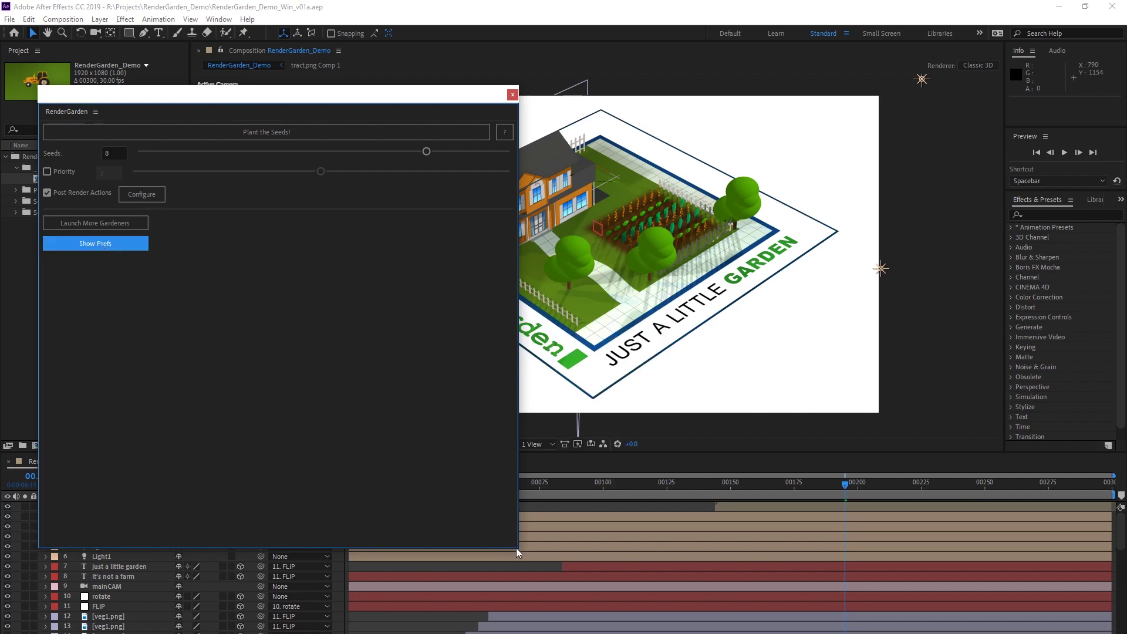
{"action": "left_click_drag", "start_coordinate": [520, 551], "coordinate": [212, 277]}
{"action": "left_click_drag", "start_coordinate": [108, 95], "coordinate": [167, 225]}
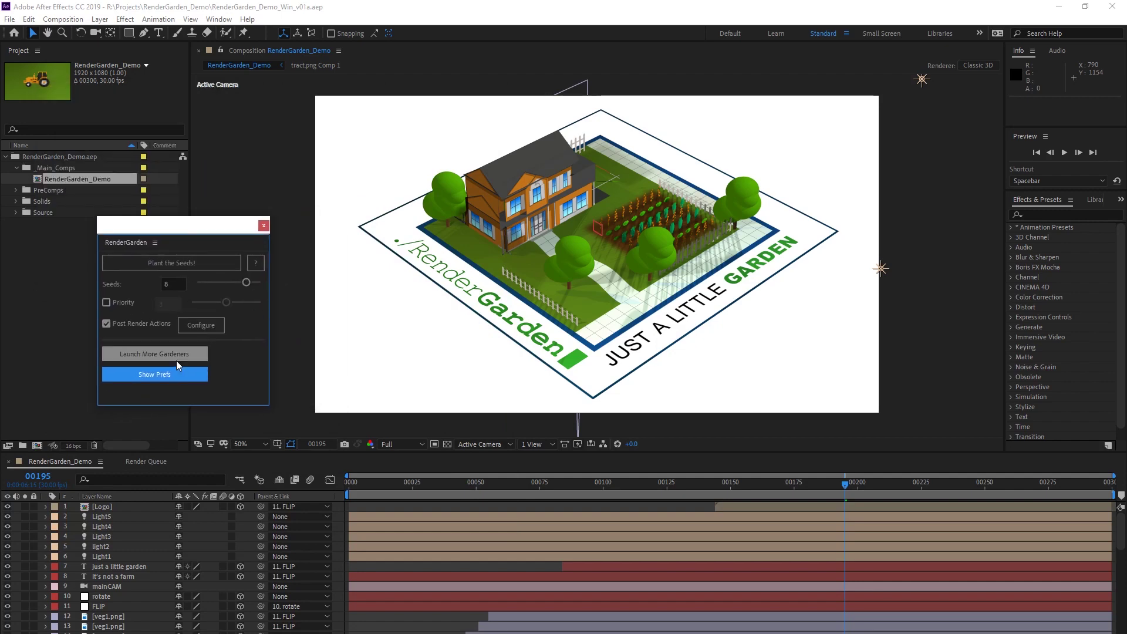
Step: Check the queued item's Output To path, then plant 8 seeds without launching extra gardeners
{"action": "left_click", "coordinate": [155, 462]}
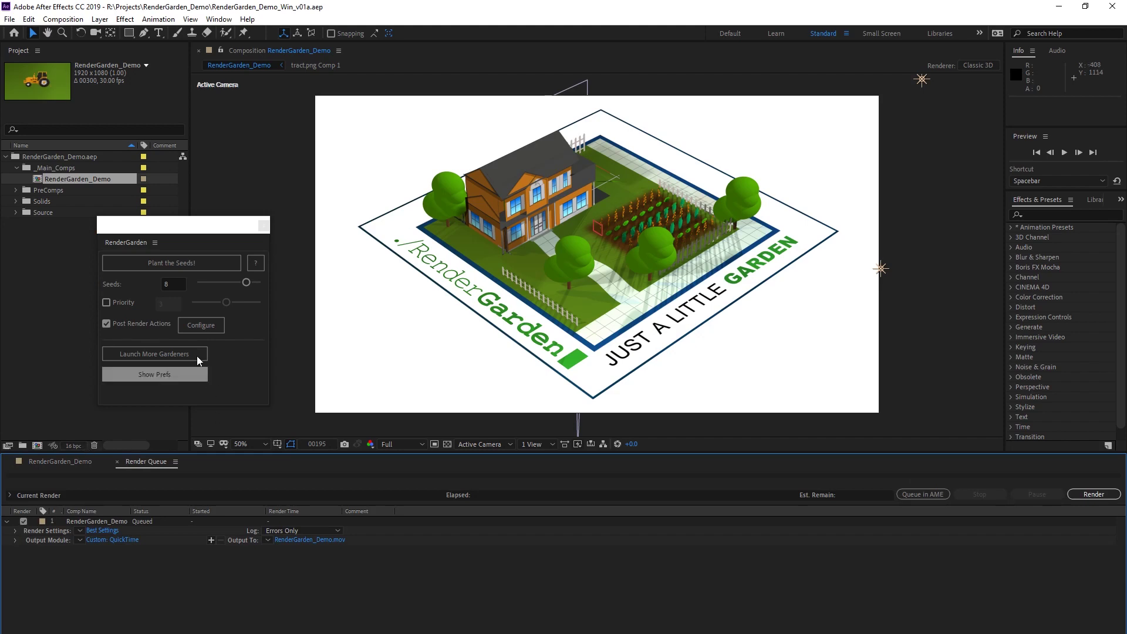
{"action": "left_click", "coordinate": [156, 293]}
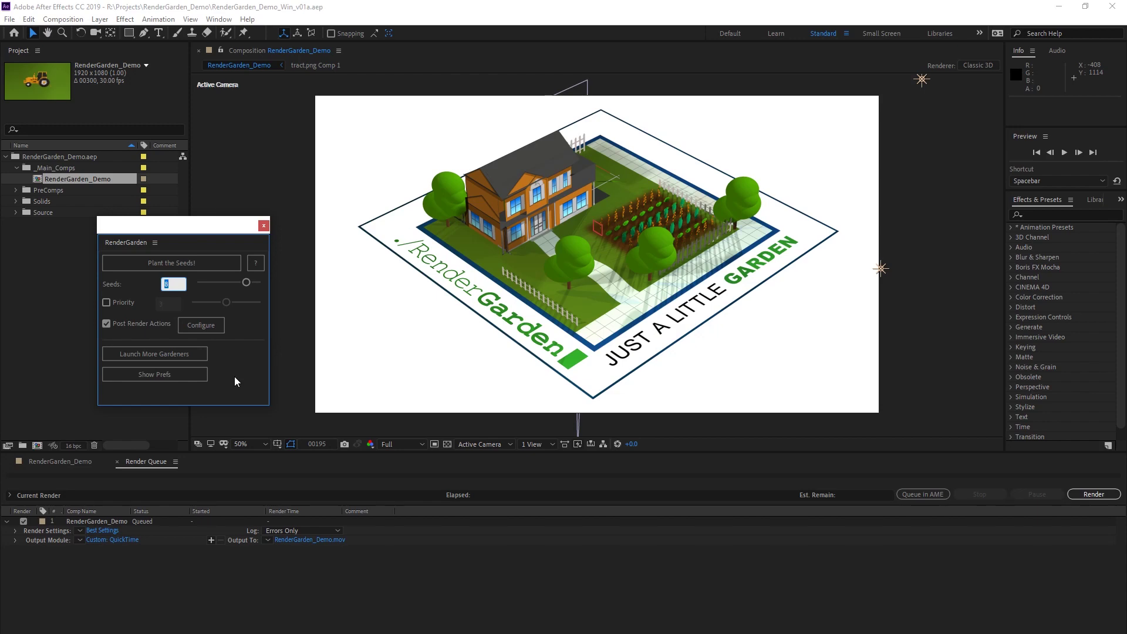
{"action": "left_click", "coordinate": [317, 540]}
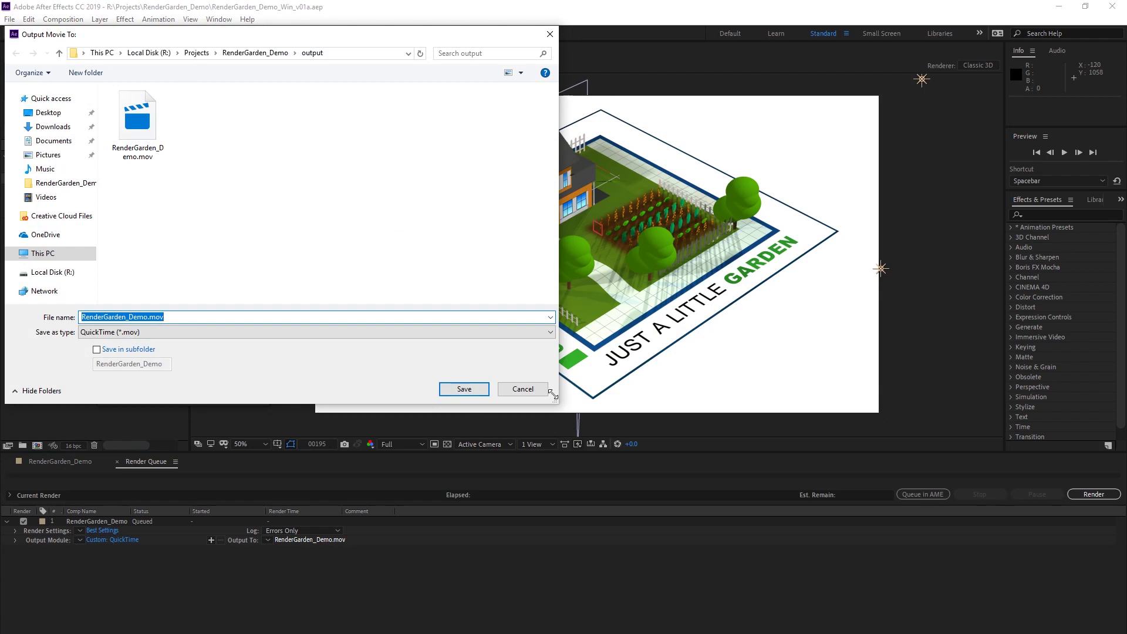
{"action": "key", "text": "Return"}
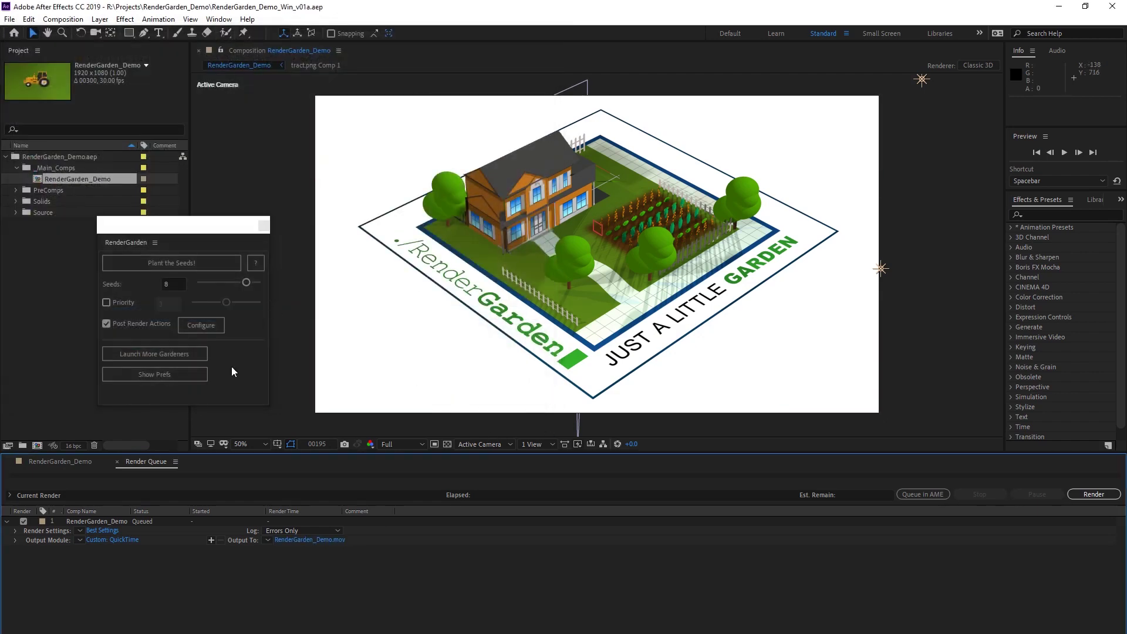
{"action": "left_click", "coordinate": [189, 263]}
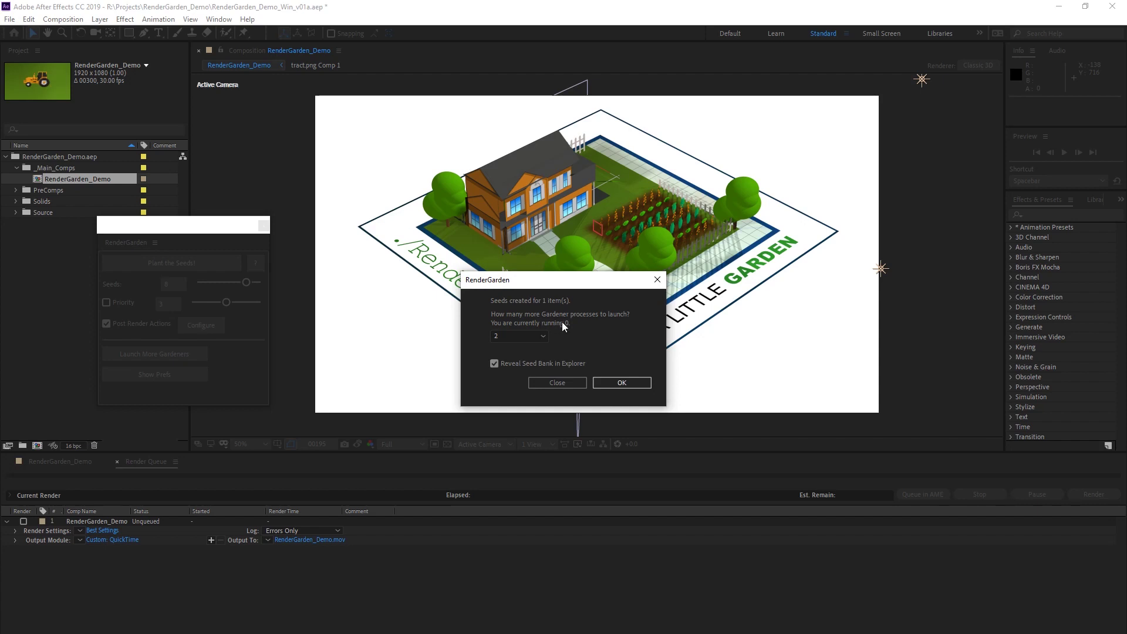
{"action": "left_click", "coordinate": [577, 385]}
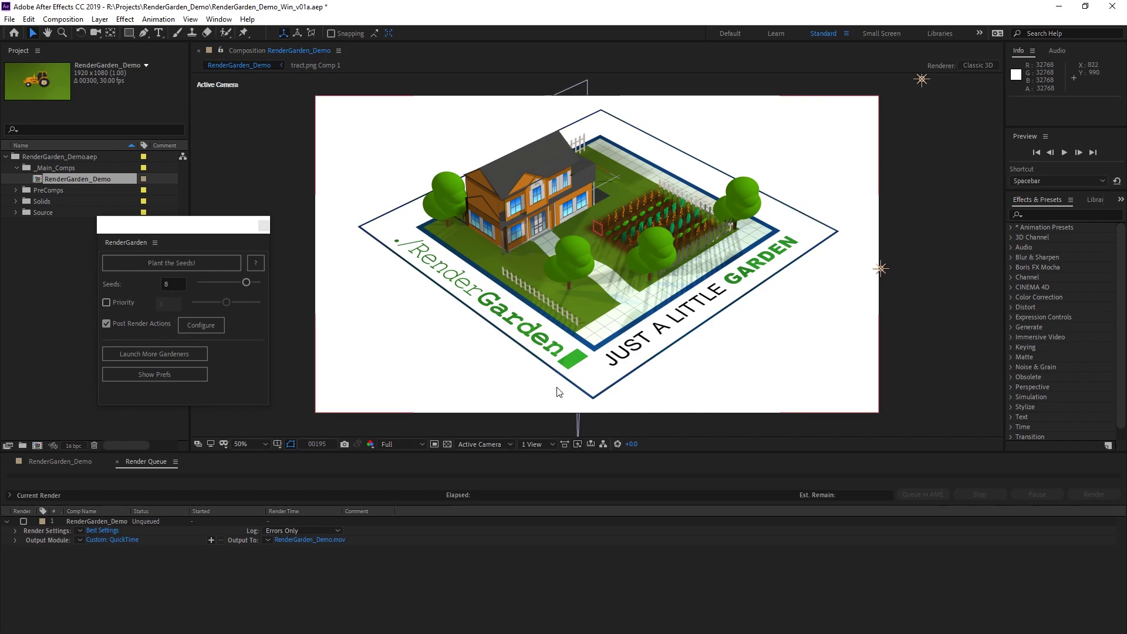
Step: Minimize After Effects and browse to R:\SeedBank\RenderGarden_Demo_Win_v01a\01_RenderGarden_Demo to view the seeds
{"action": "left_click", "coordinate": [1059, 6]}
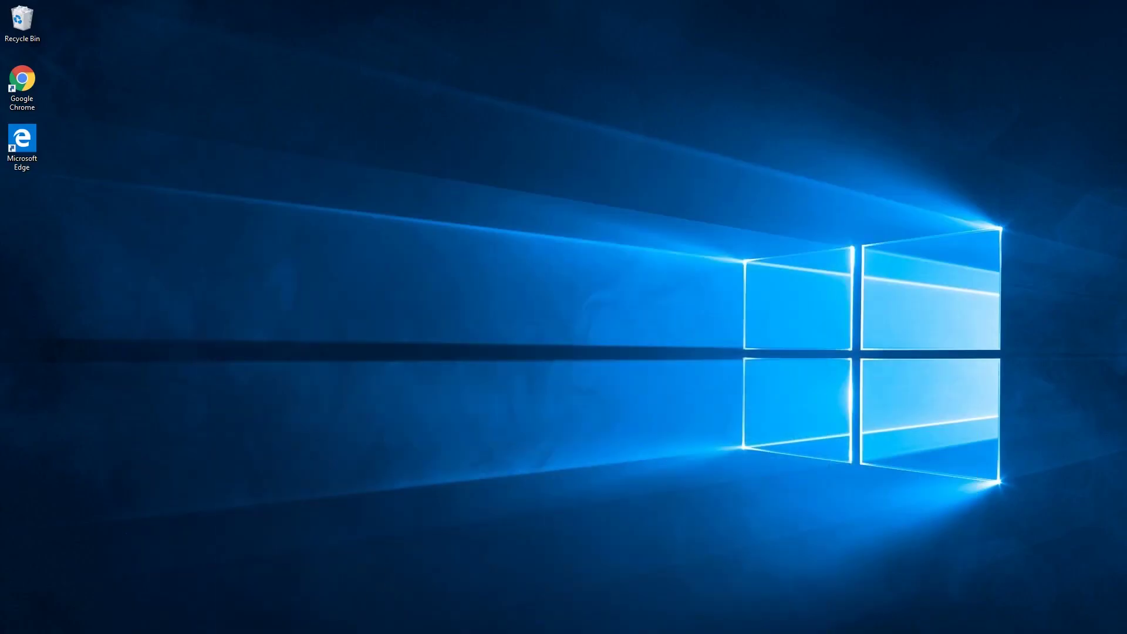
{"action": "key", "text": "super+e"}
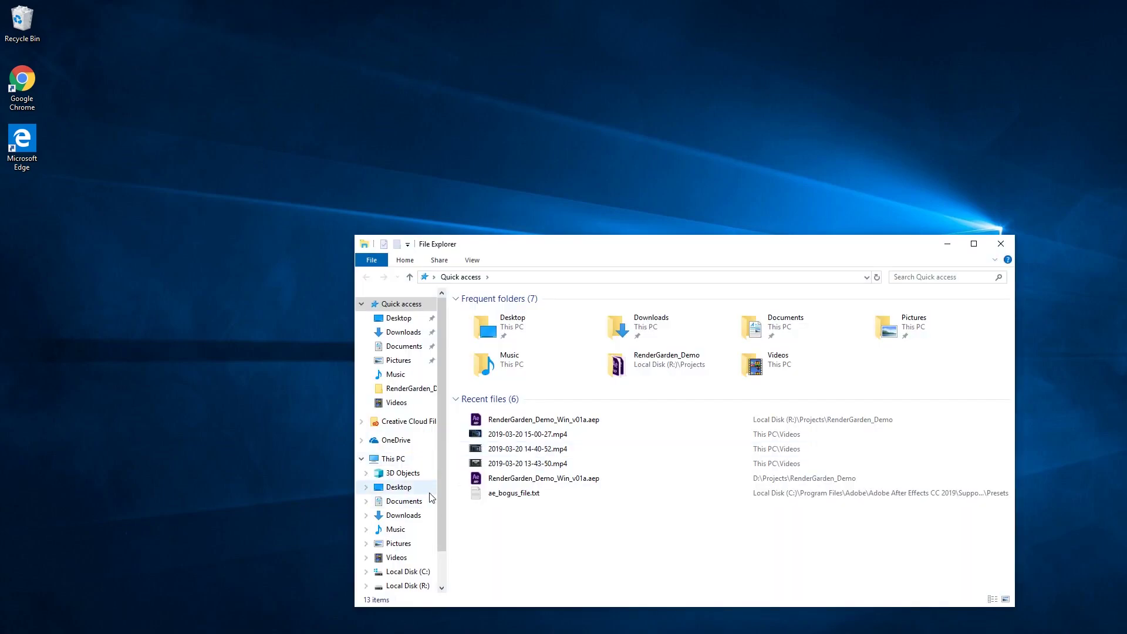
{"action": "left_click", "coordinate": [411, 585]}
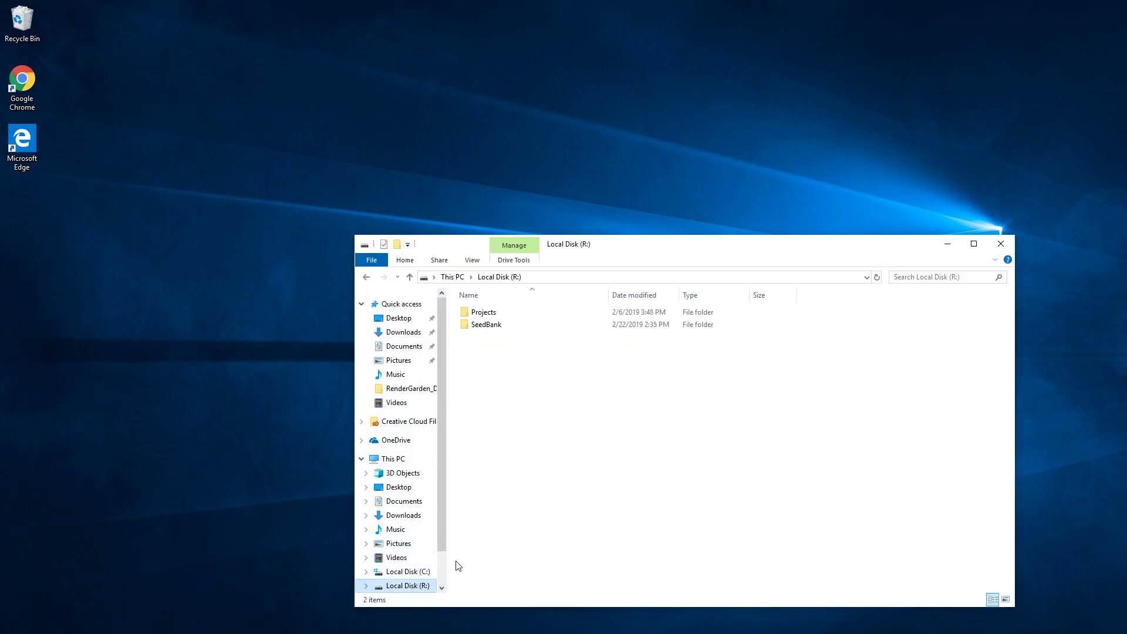
{"action": "double_click", "coordinate": [495, 326]}
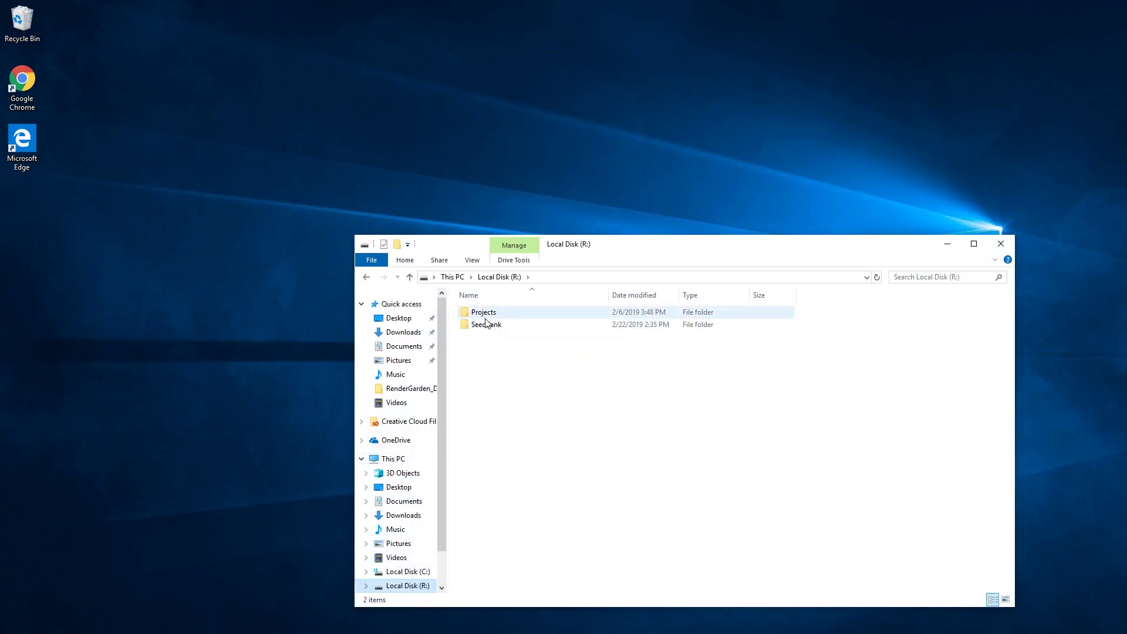
{"action": "left_click", "coordinate": [493, 314]}
{"action": "double_click", "coordinate": [492, 314]}
{"action": "double_click", "coordinate": [493, 312]}
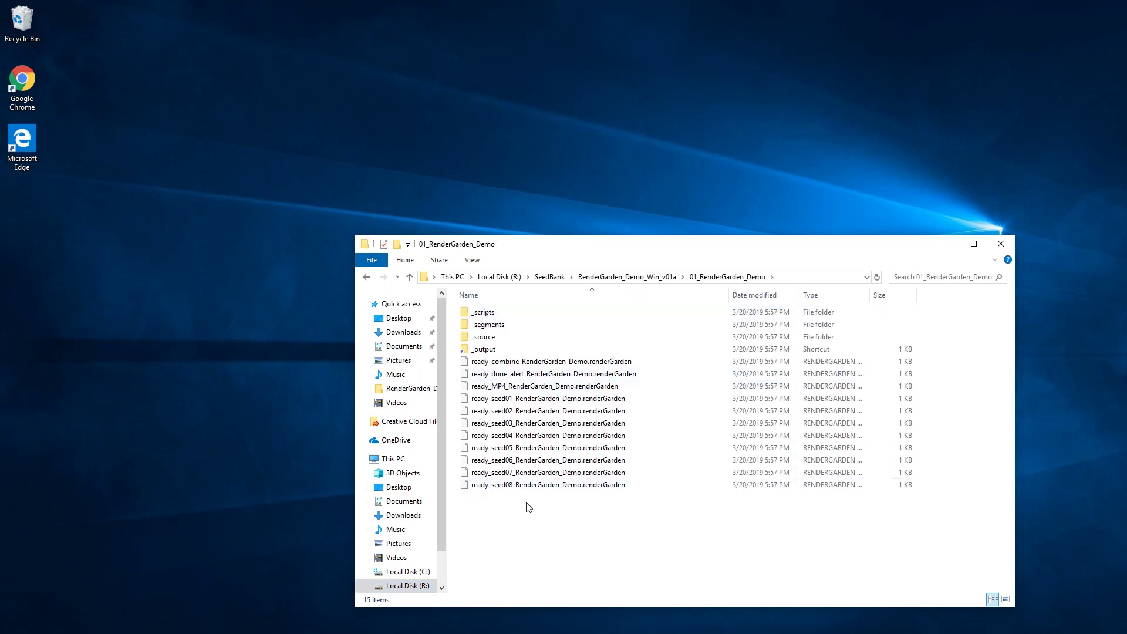
Step: Navigate back up to the top level of Local Disk (R:)
{"action": "left_click", "coordinate": [409, 277]}
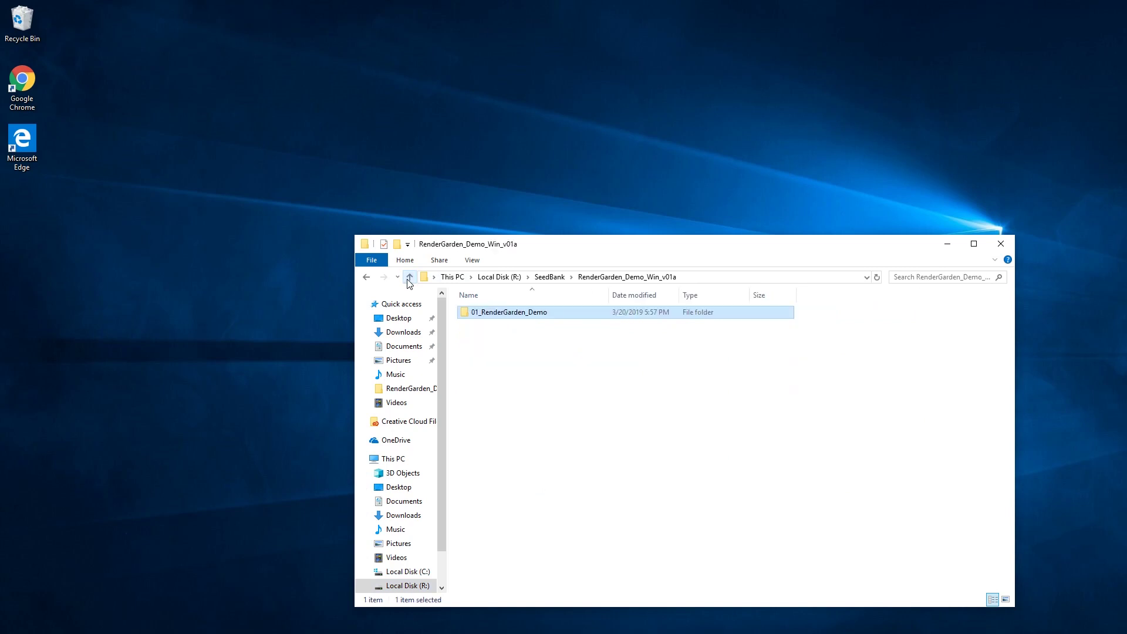
{"action": "left_click", "coordinate": [409, 277]}
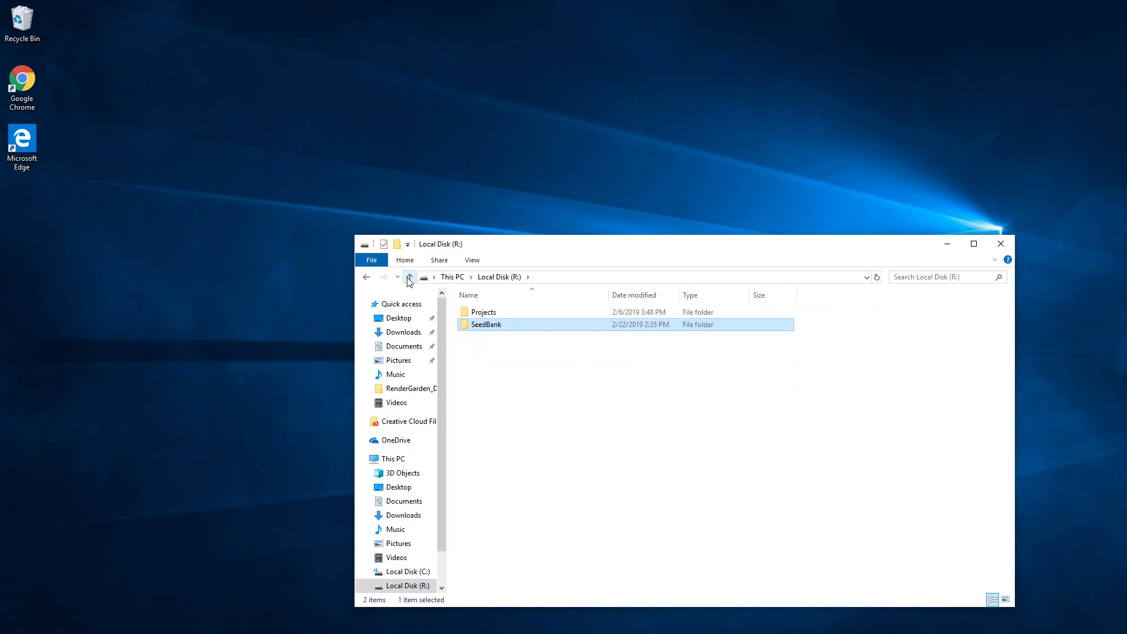
{"action": "left_click", "coordinate": [521, 385]}
Step: Create a new folder named Installers on Local Disk (R:)
{"action": "right_click", "coordinate": [514, 383]}
{"action": "mouse_move", "coordinate": [552, 521]}
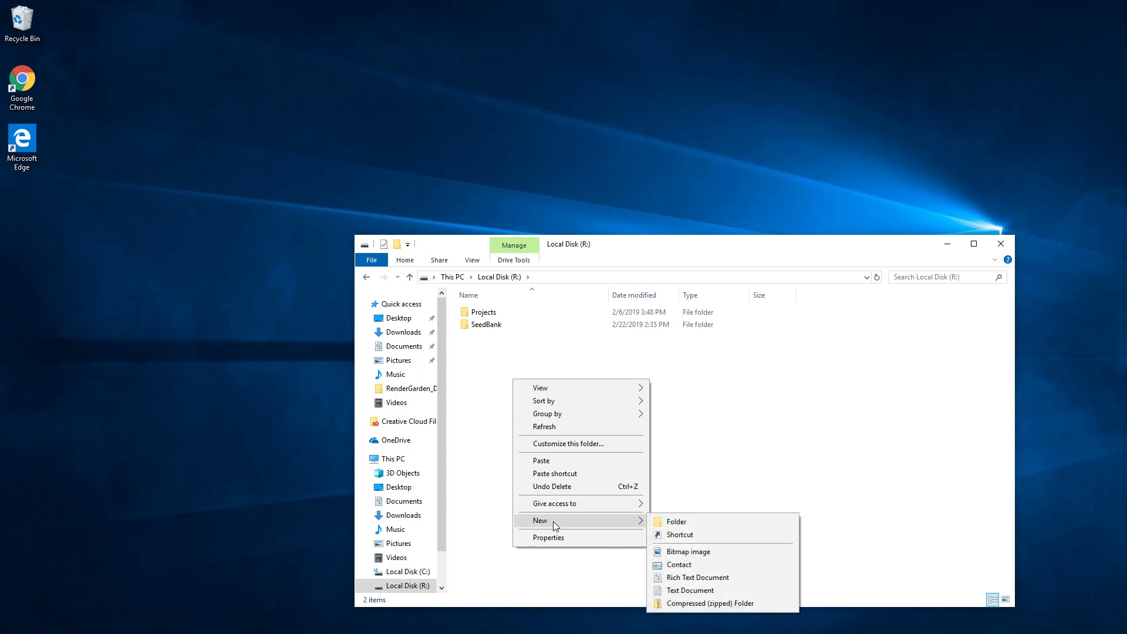
{"action": "left_click", "coordinate": [674, 523]}
{"action": "type", "text": "Installers"}
{"action": "key", "text": "Return"}
Step: Copy the ffmpeg, Python and RenderGarden installers from Downloads into Installers, then close Downloads
{"action": "right_click", "coordinate": [302, 633]}
{"action": "left_click", "coordinate": [302, 615]}
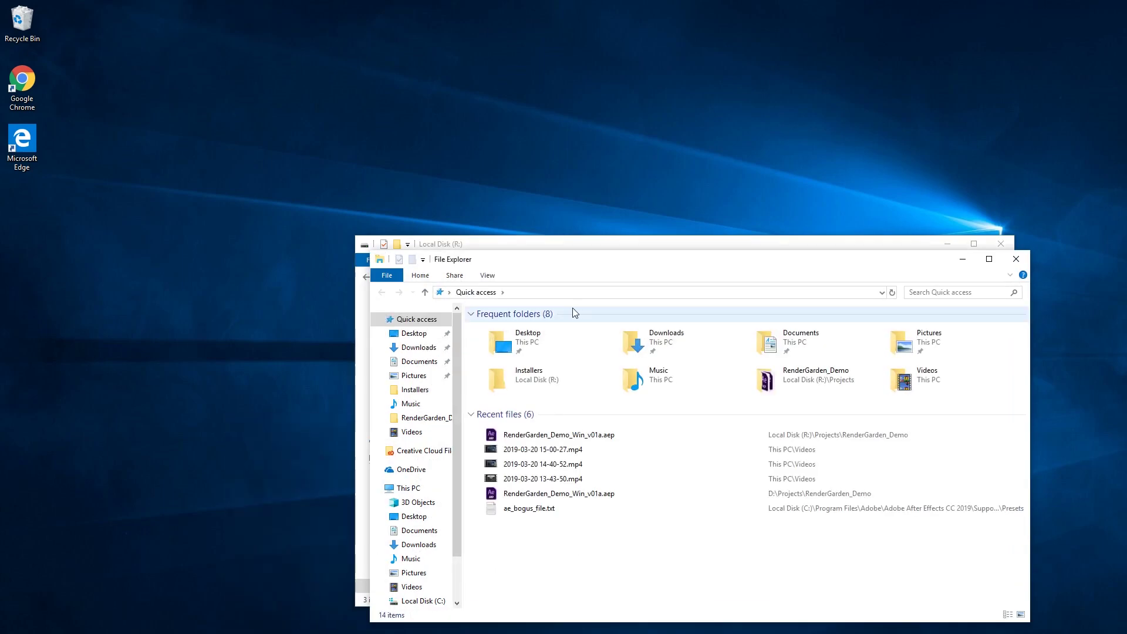
{"action": "left_click", "coordinate": [418, 347]}
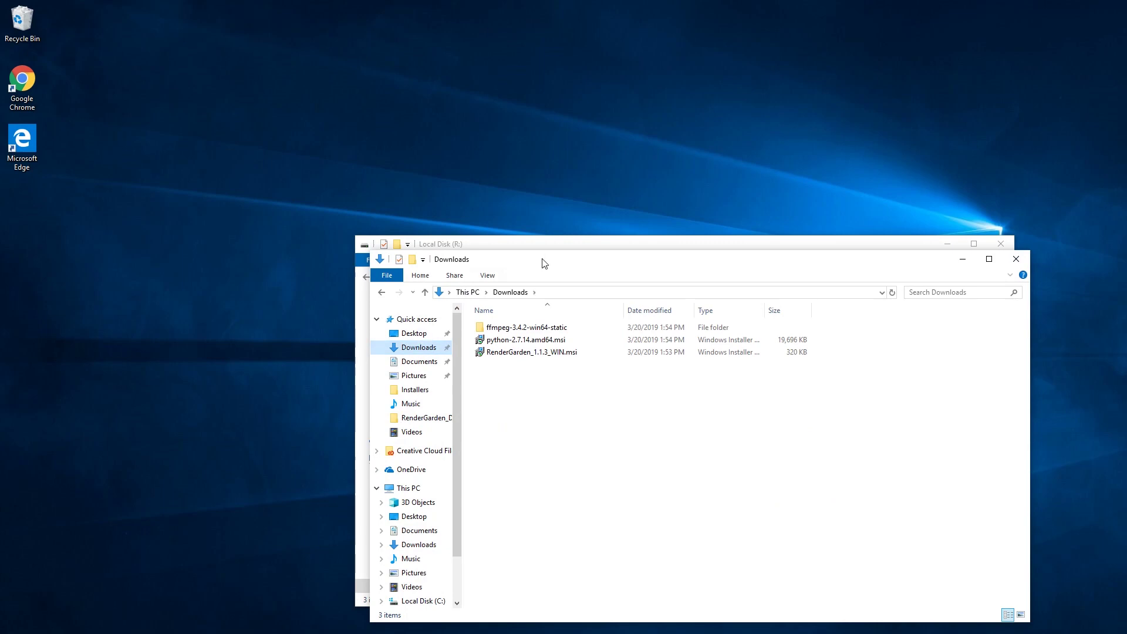
{"action": "left_click_drag", "start_coordinate": [545, 263], "coordinate": [371, 408]}
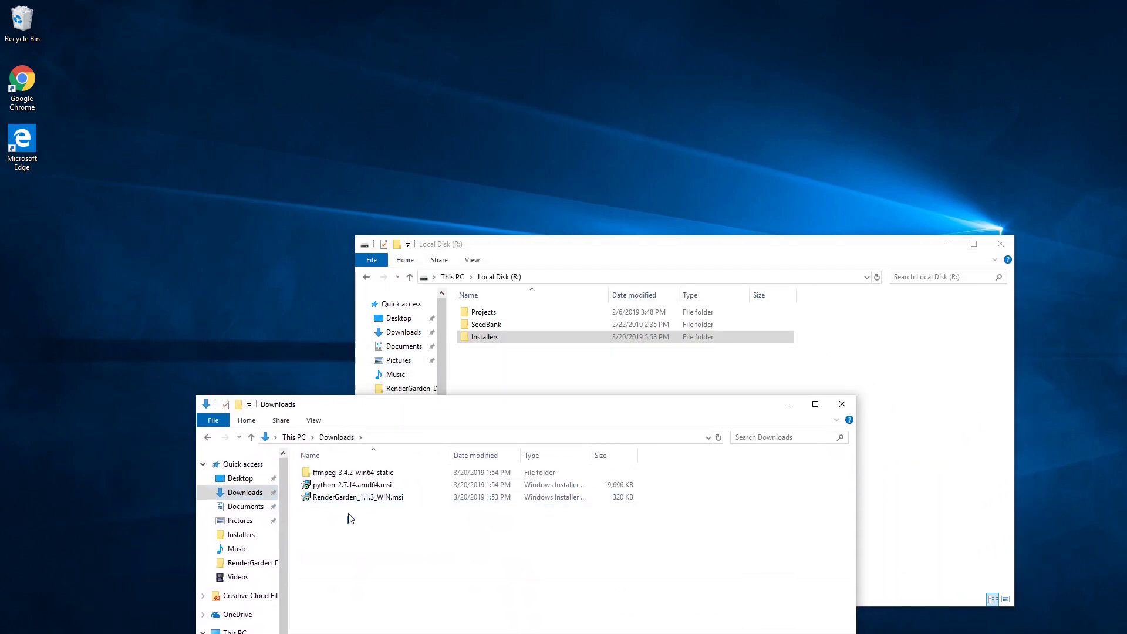
{"action": "left_click_drag", "start_coordinate": [348, 498], "coordinate": [490, 342]}
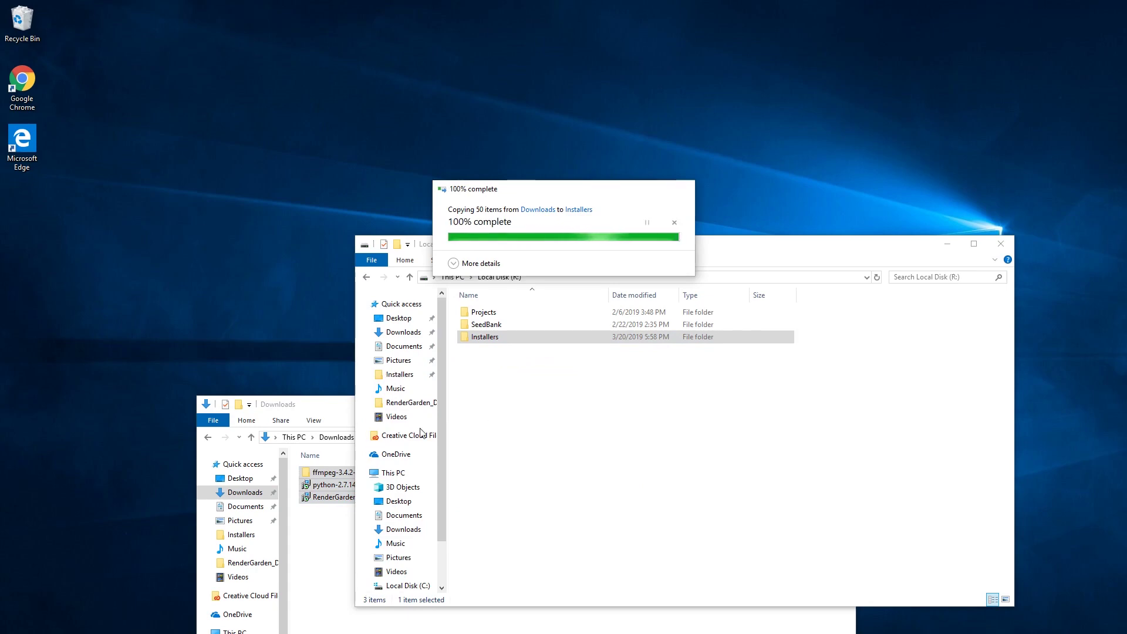
{"action": "left_click", "coordinate": [331, 410]}
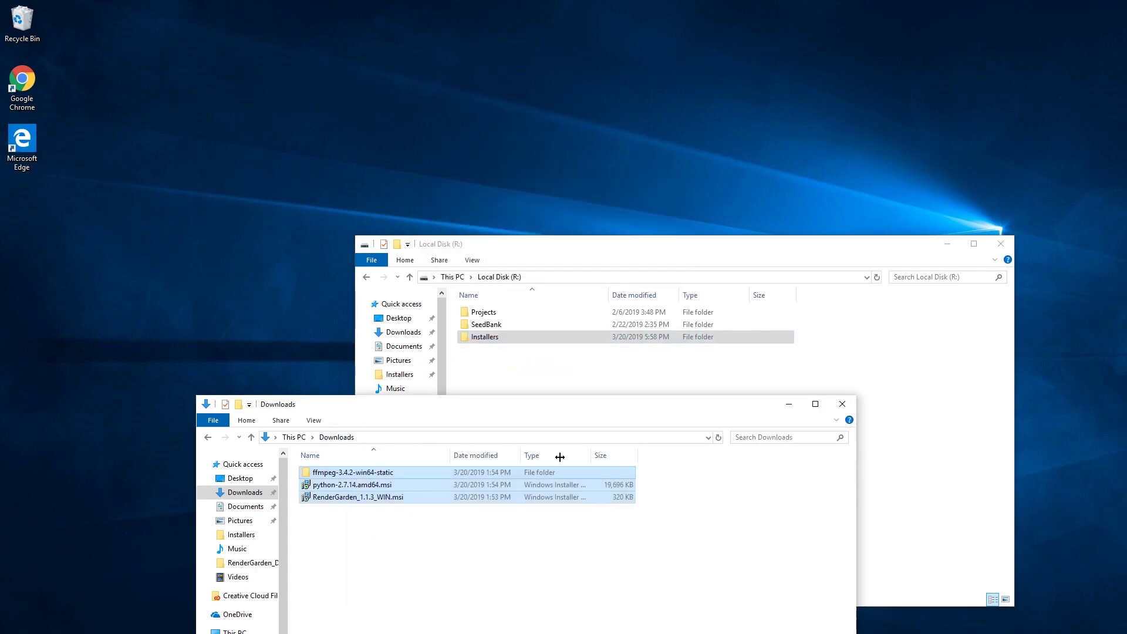
{"action": "left_click", "coordinate": [843, 404]}
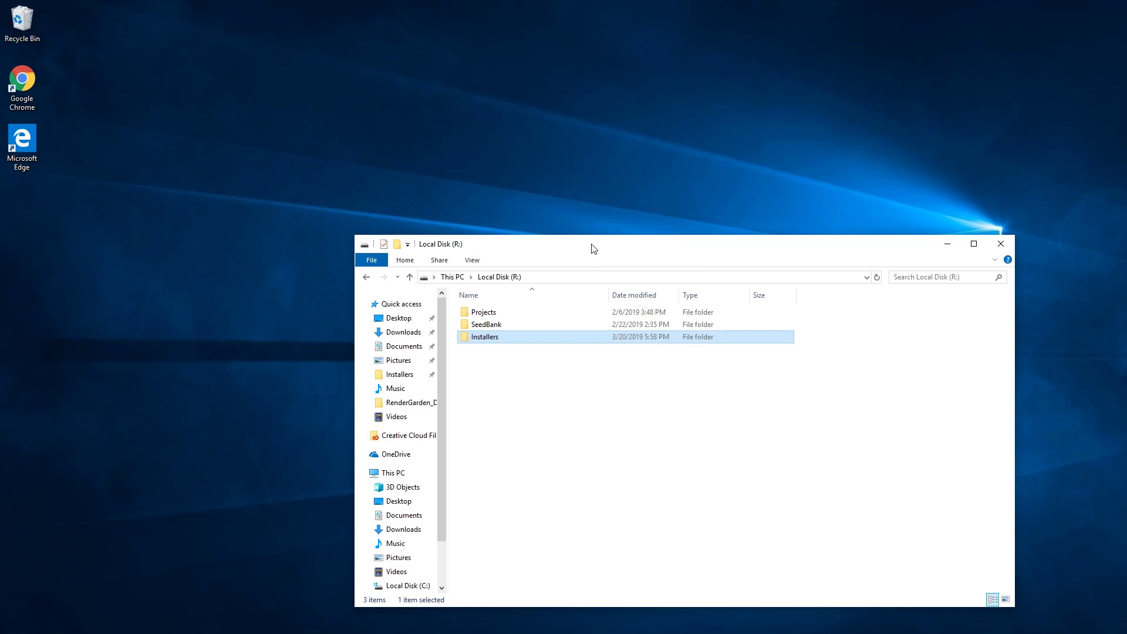
Step: Open the Properties of Local Disk (R:) at its Sharing settings
{"action": "left_click_drag", "start_coordinate": [592, 248], "coordinate": [579, 210]}
{"action": "left_click_drag", "start_coordinate": [426, 489], "coordinate": [431, 525]}
{"action": "right_click", "coordinate": [402, 499]}
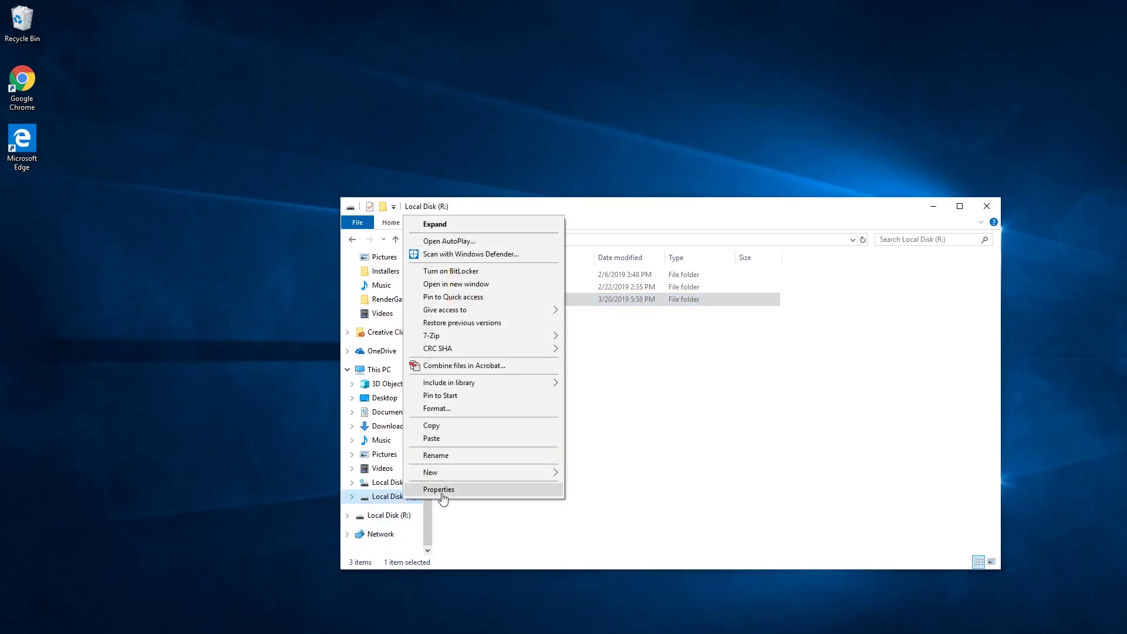
{"action": "left_click", "coordinate": [442, 493]}
{"action": "left_click_drag", "start_coordinate": [589, 394], "coordinate": [587, 305]}
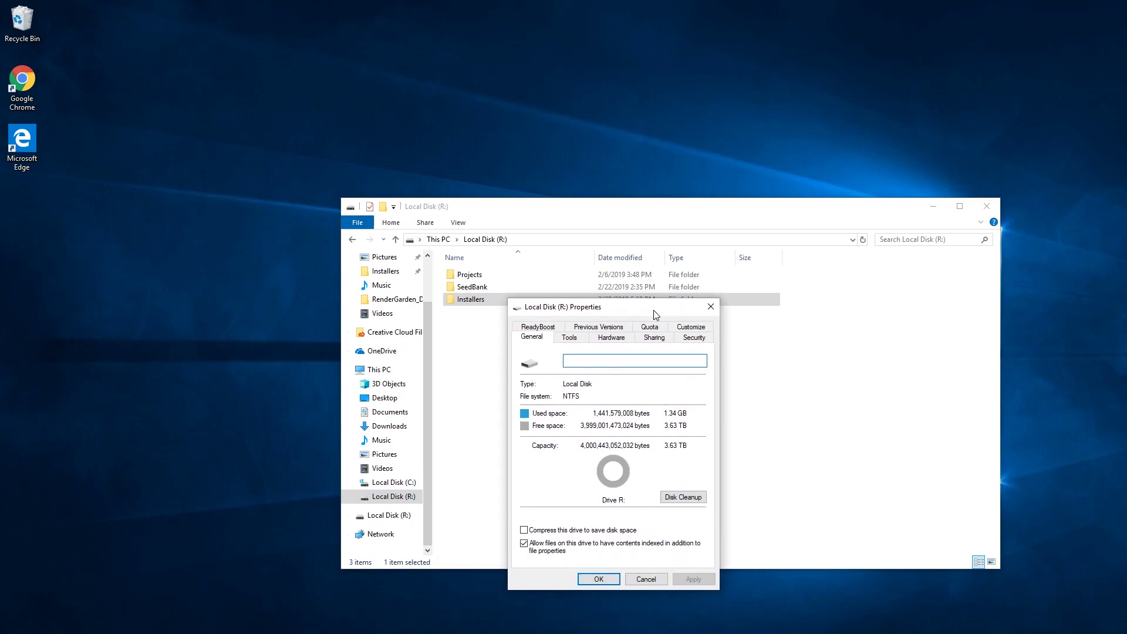
{"action": "left_click", "coordinate": [660, 337]}
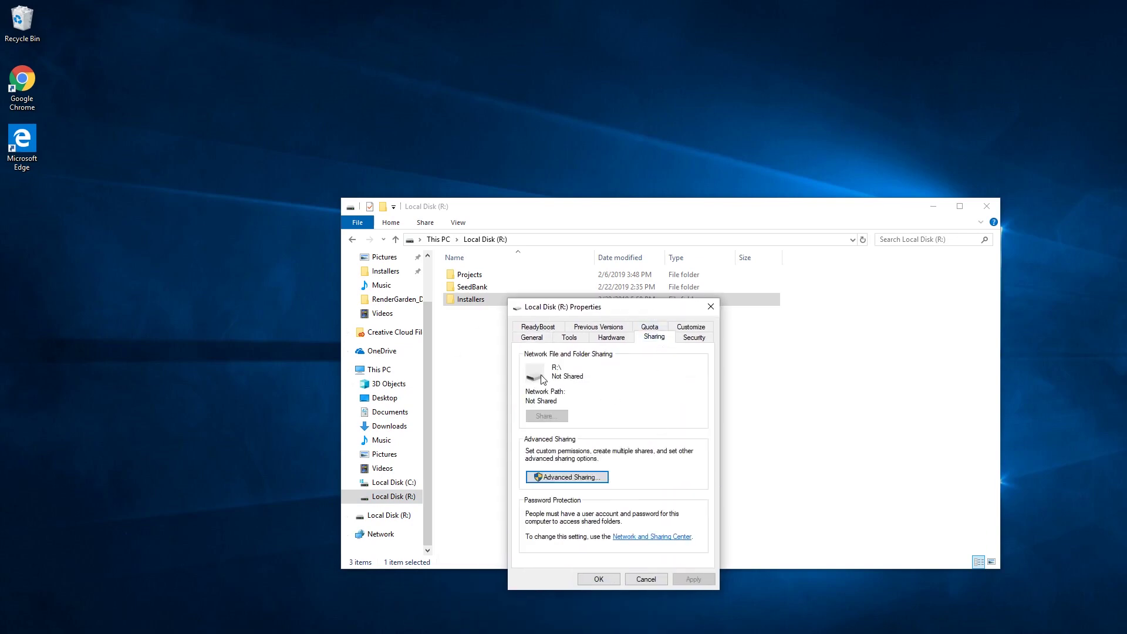
Step: Share the drive as R with Full Control allowed for Everyone, and close Properties
{"action": "left_click", "coordinate": [567, 476]}
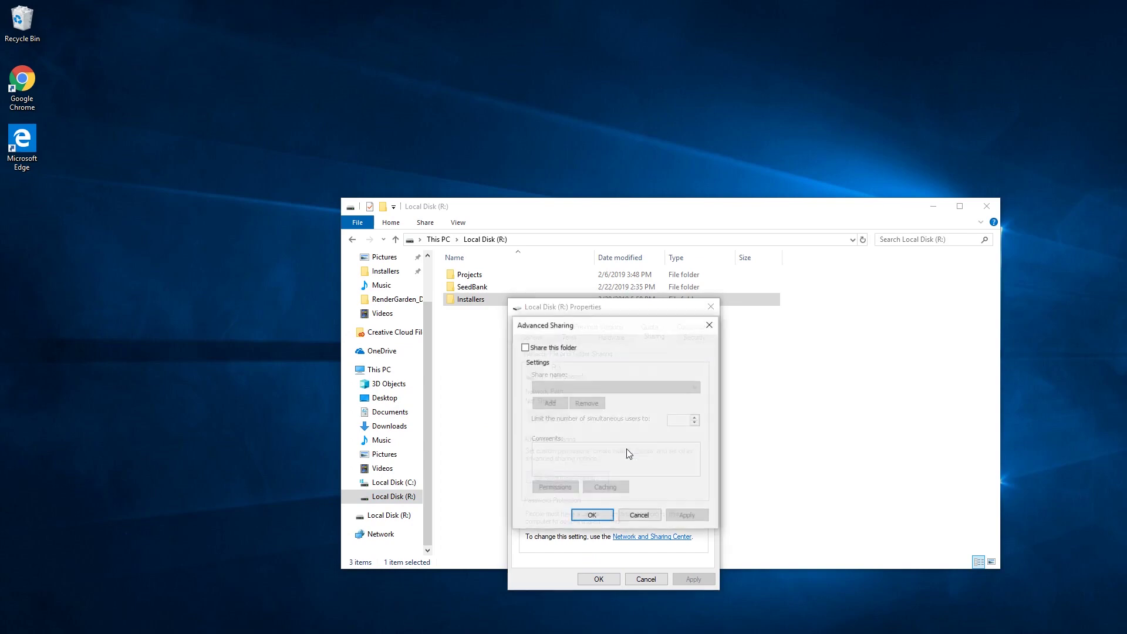
{"action": "left_click", "coordinate": [558, 353]}
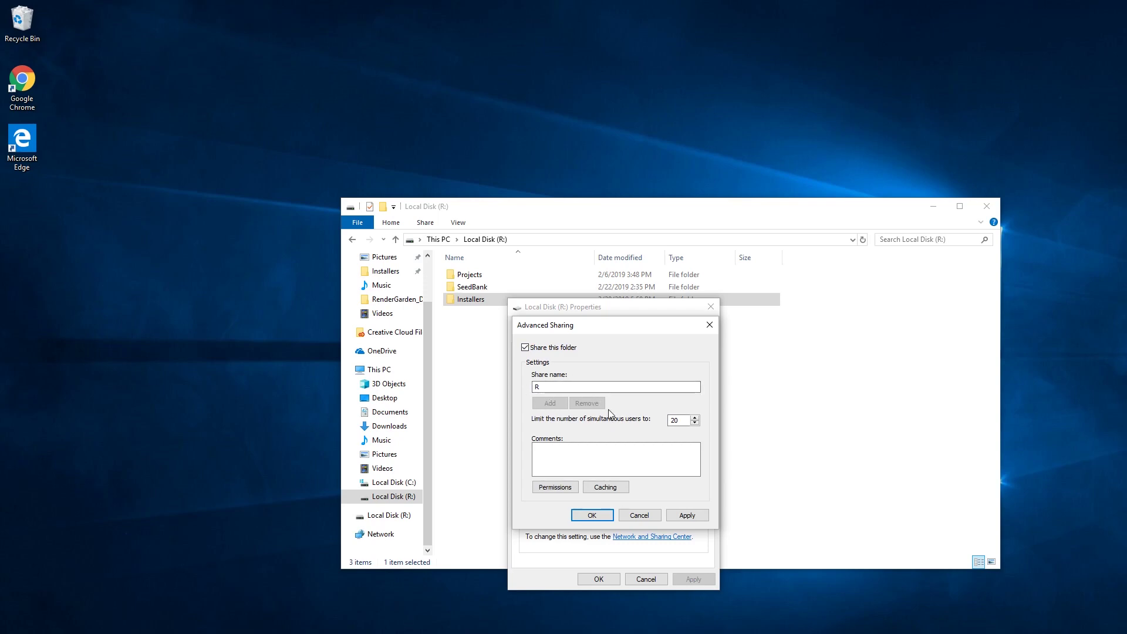
{"action": "left_click", "coordinate": [552, 488]}
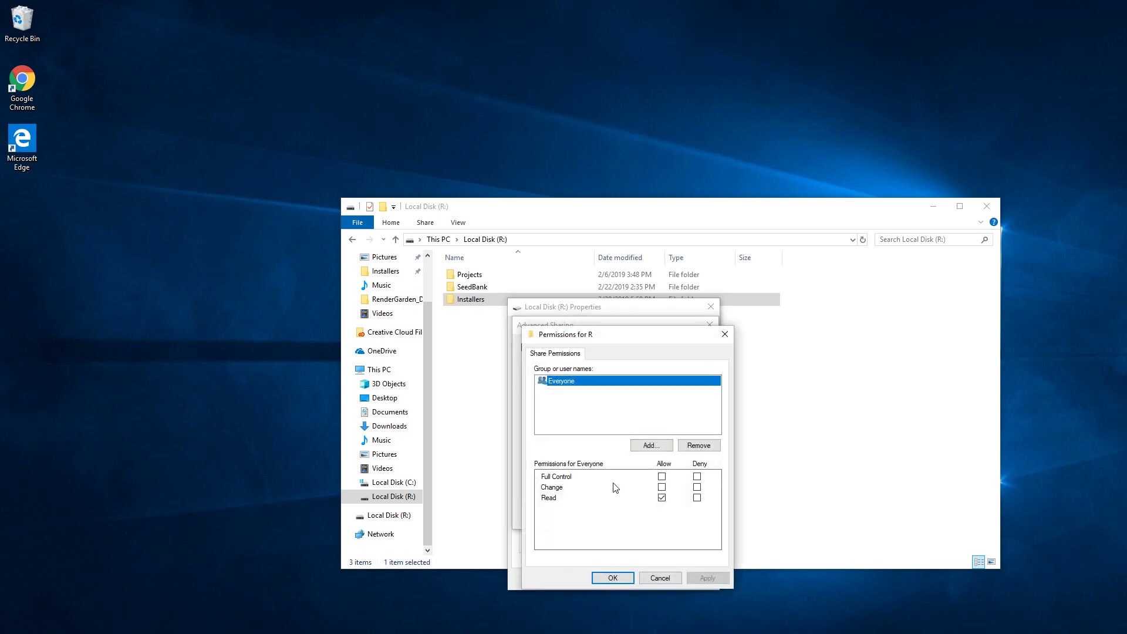
{"action": "left_click", "coordinate": [661, 476]}
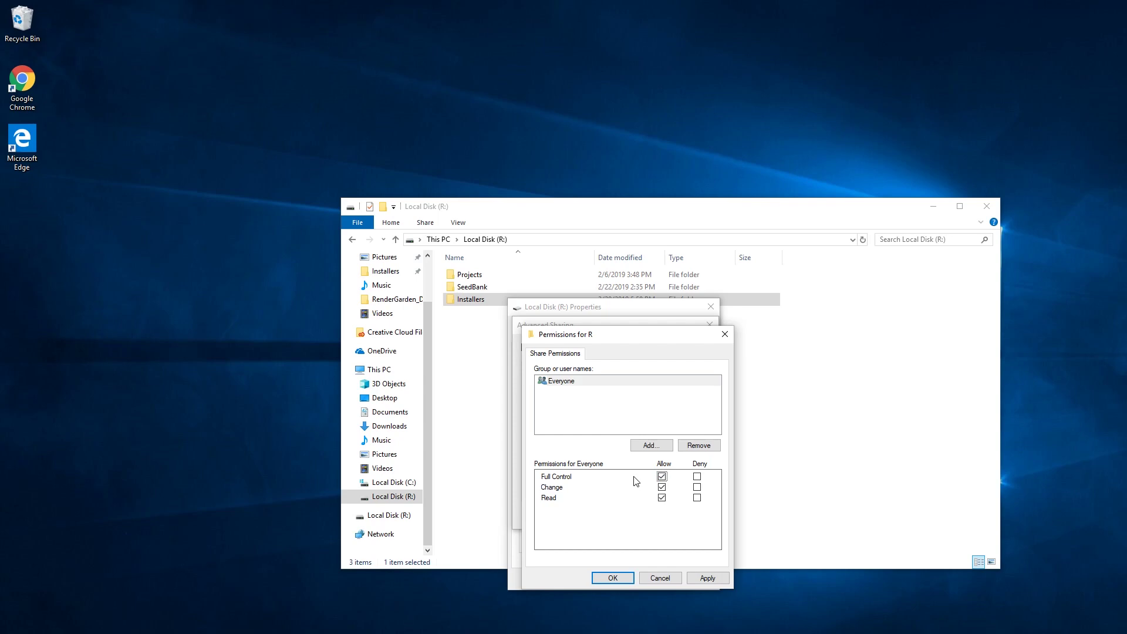
{"action": "left_click", "coordinate": [612, 578]}
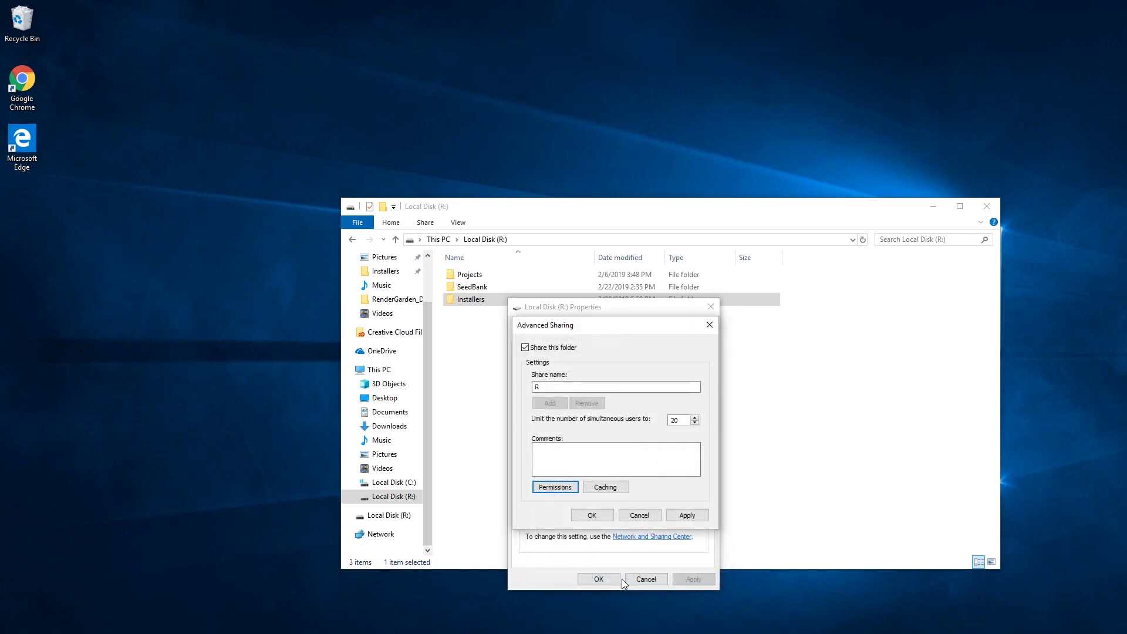
{"action": "left_click", "coordinate": [603, 518]}
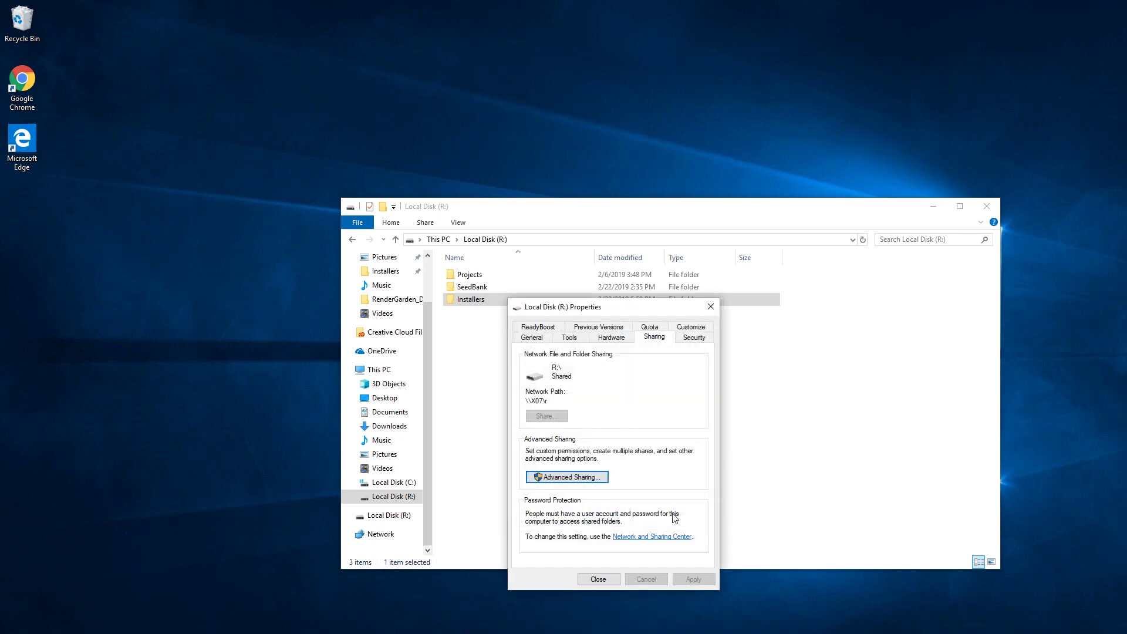
{"action": "left_click", "coordinate": [598, 580]}
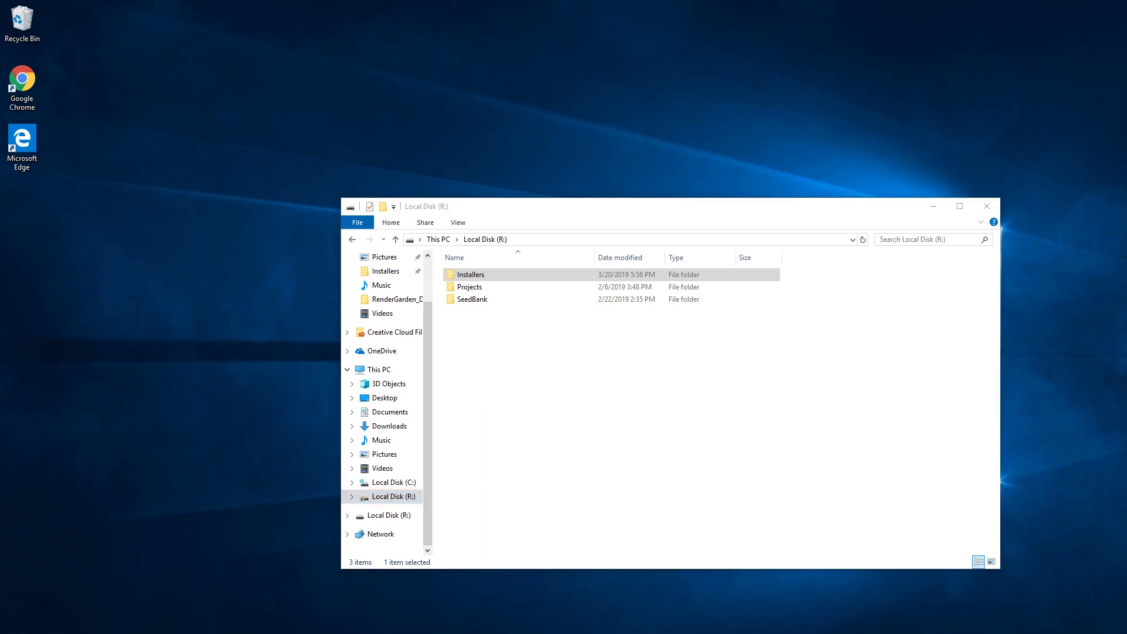
Step: Run ipconfig in Command Prompt to read the IPv4 address 10.25.0.67, then close the console
{"action": "key", "text": "super+s"}
{"action": "type", "text": "command"}
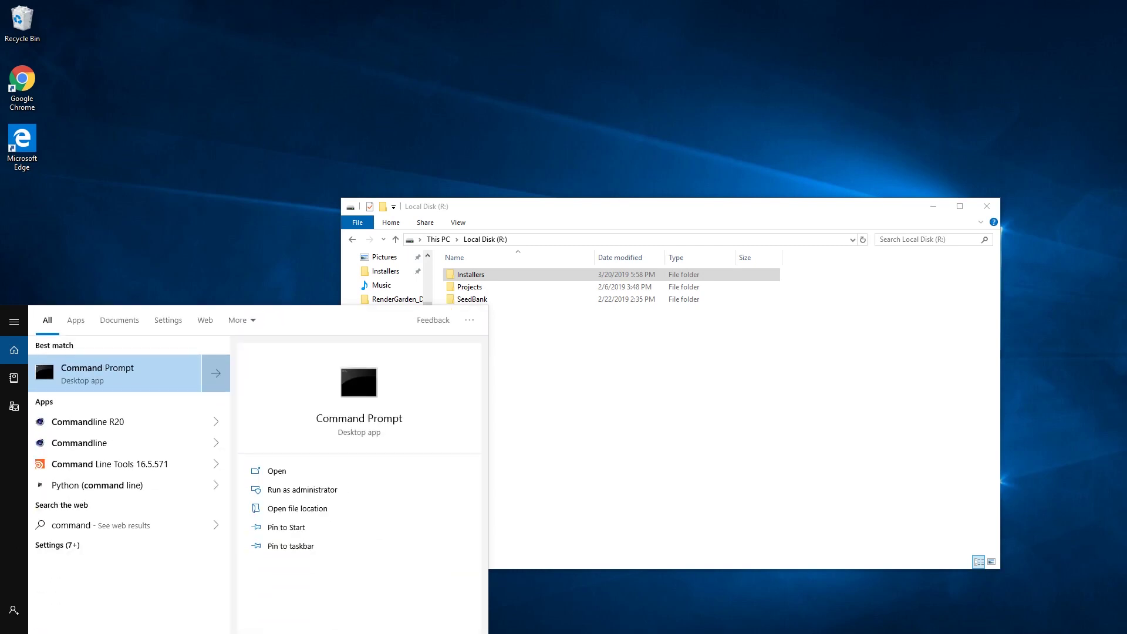
{"action": "key", "text": "Return"}
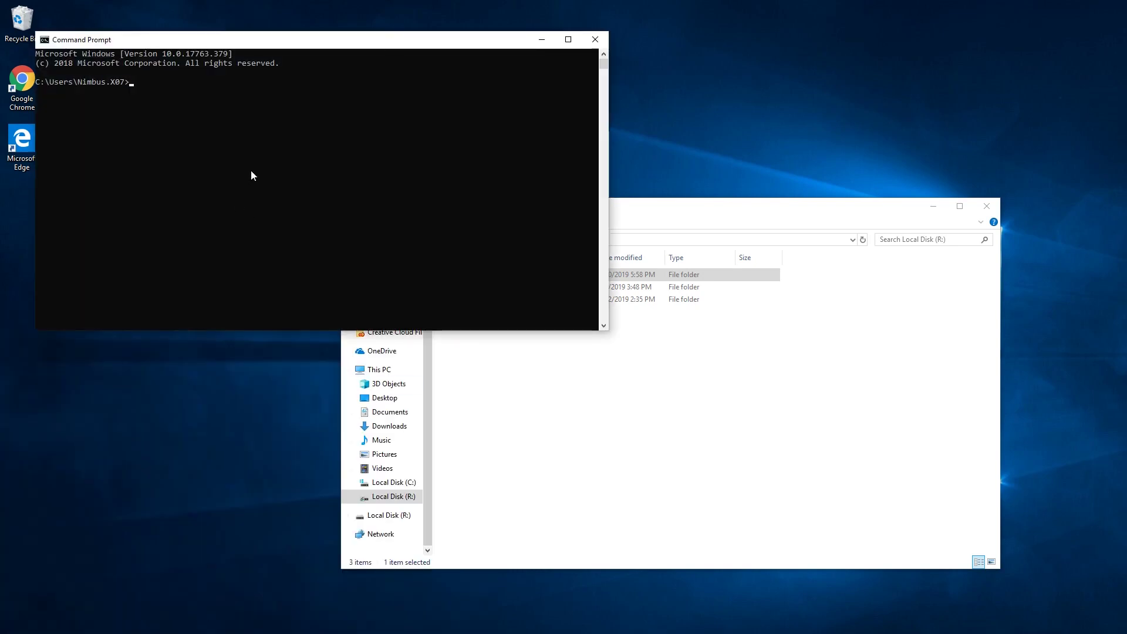
{"action": "left_click_drag", "start_coordinate": [392, 43], "coordinate": [427, 95]}
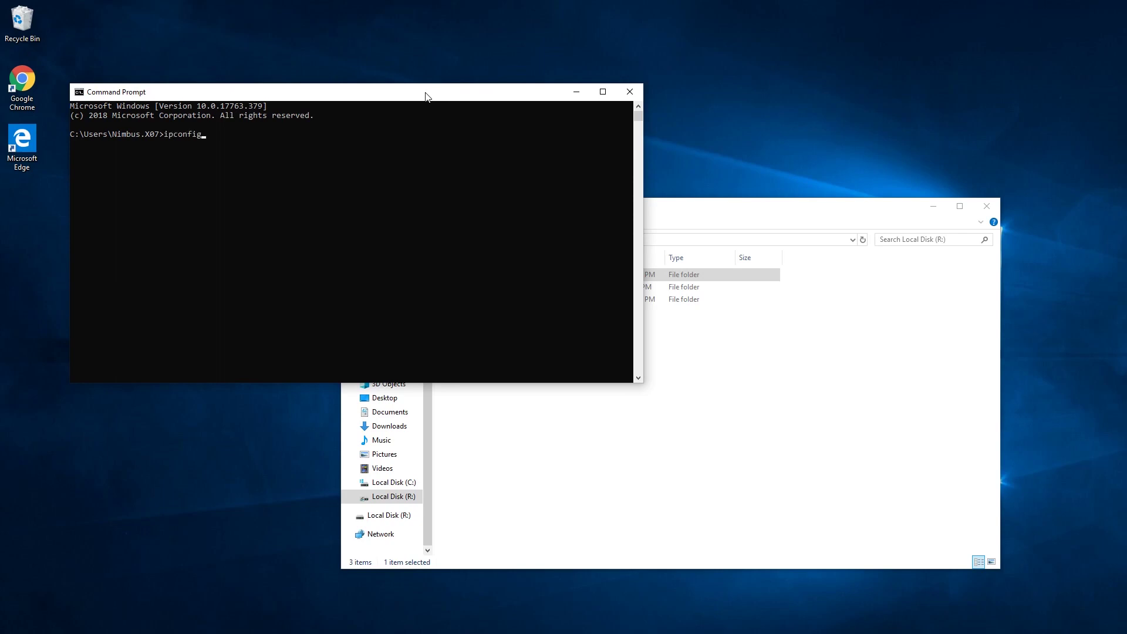
{"action": "key", "text": "Return"}
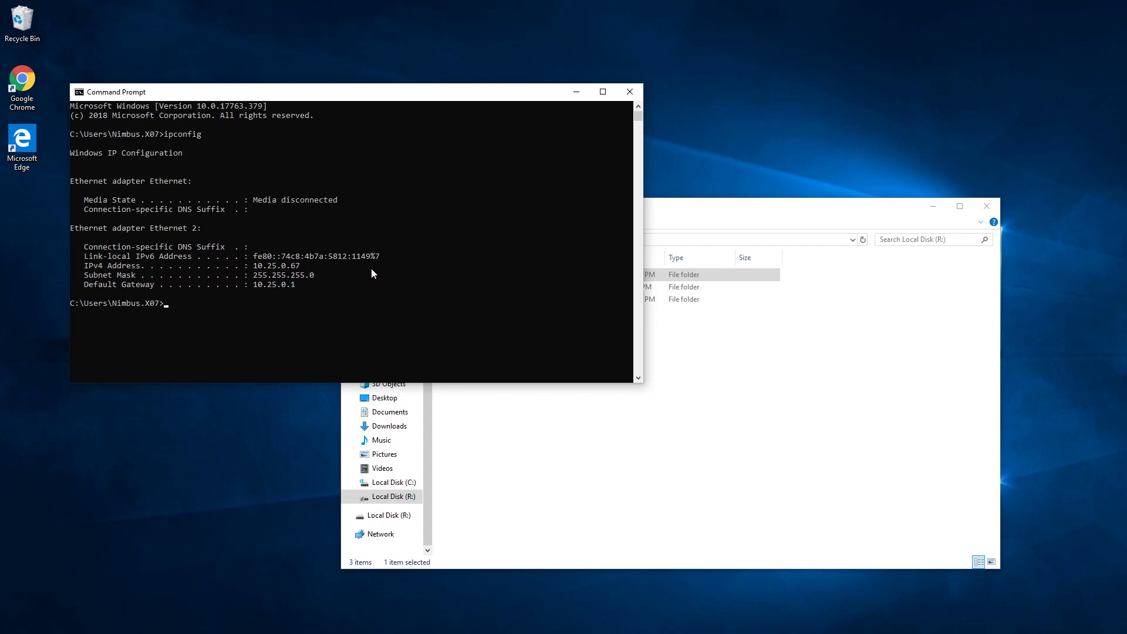
{"action": "left_click", "coordinate": [630, 92]}
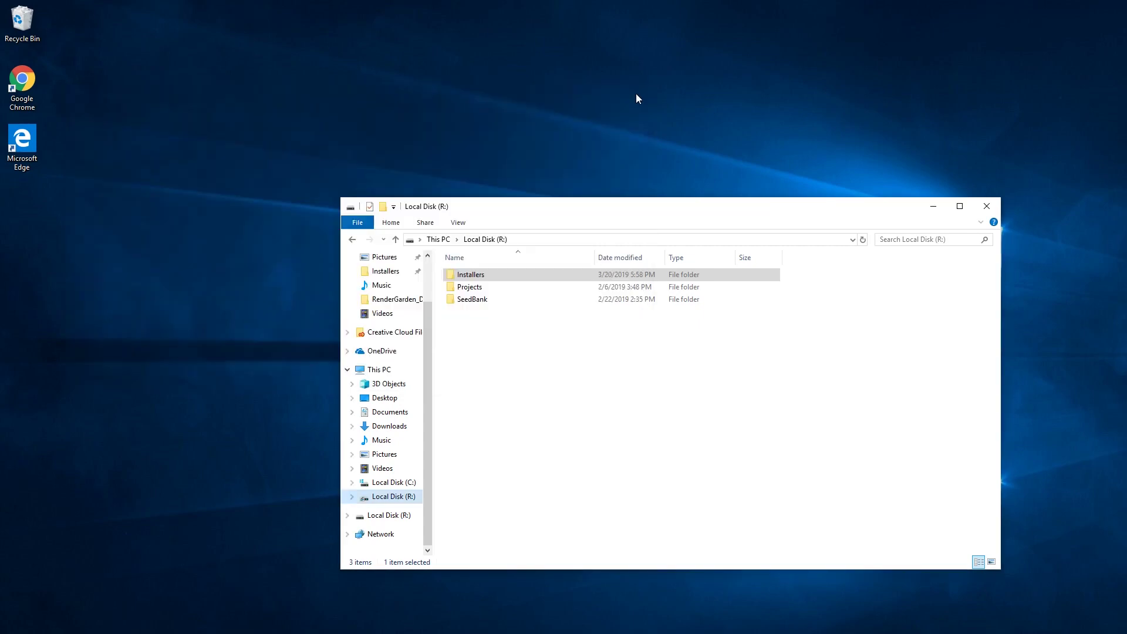
Step: Open a new File Explorer window at the Network location
{"action": "left_click_drag", "start_coordinate": [522, 212], "coordinate": [509, 211]}
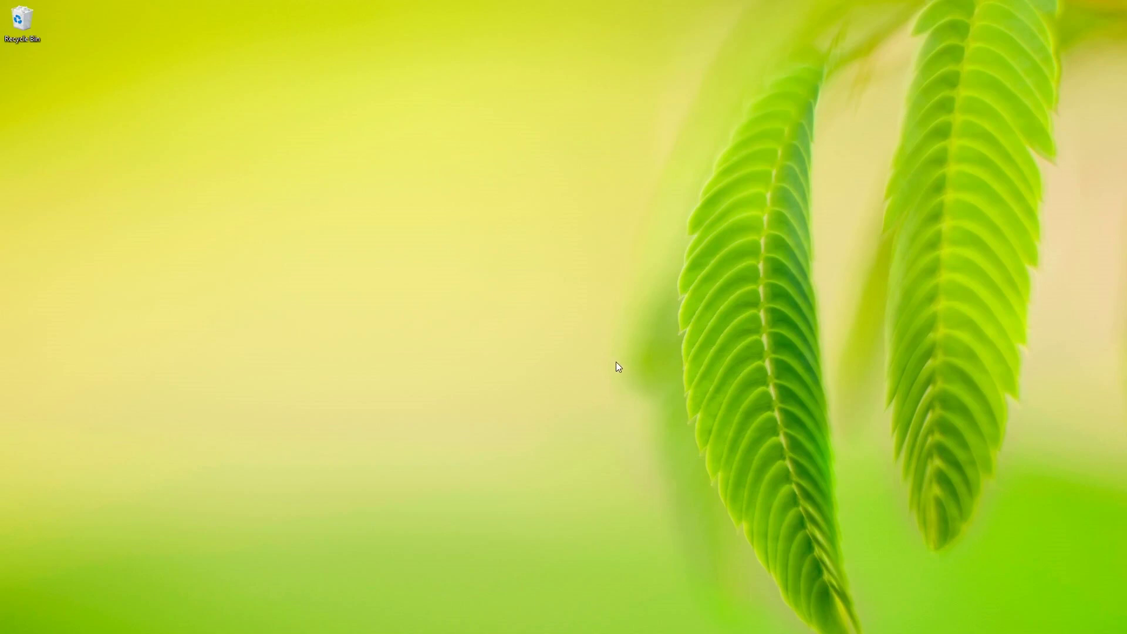
{"action": "key", "text": "super+e"}
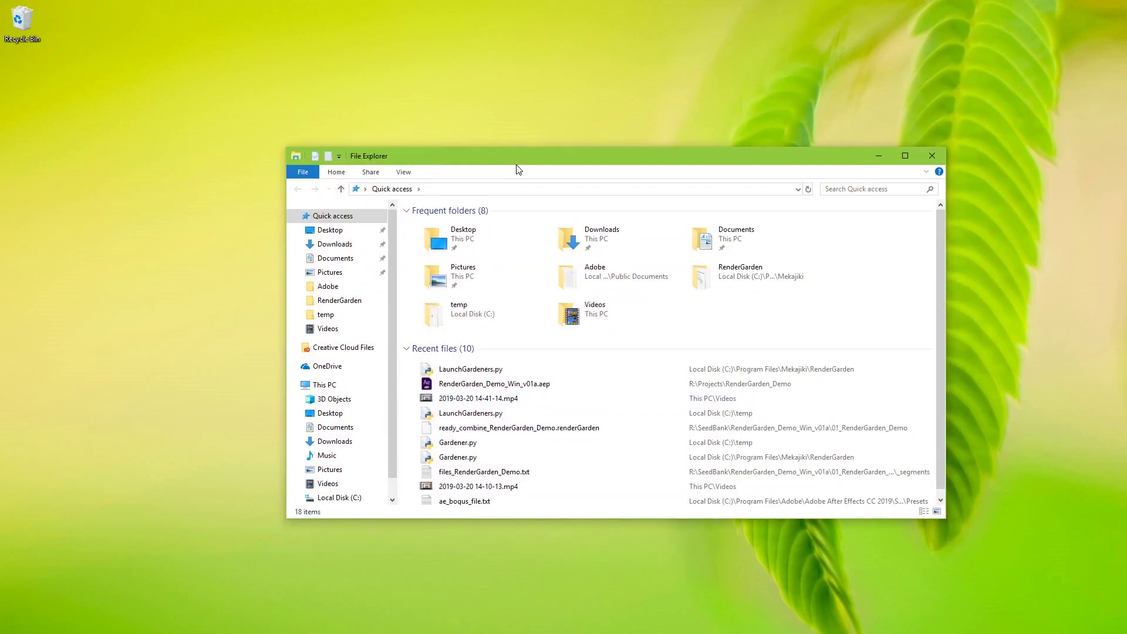
{"action": "left_click_drag", "start_coordinate": [391, 436], "coordinate": [391, 486]}
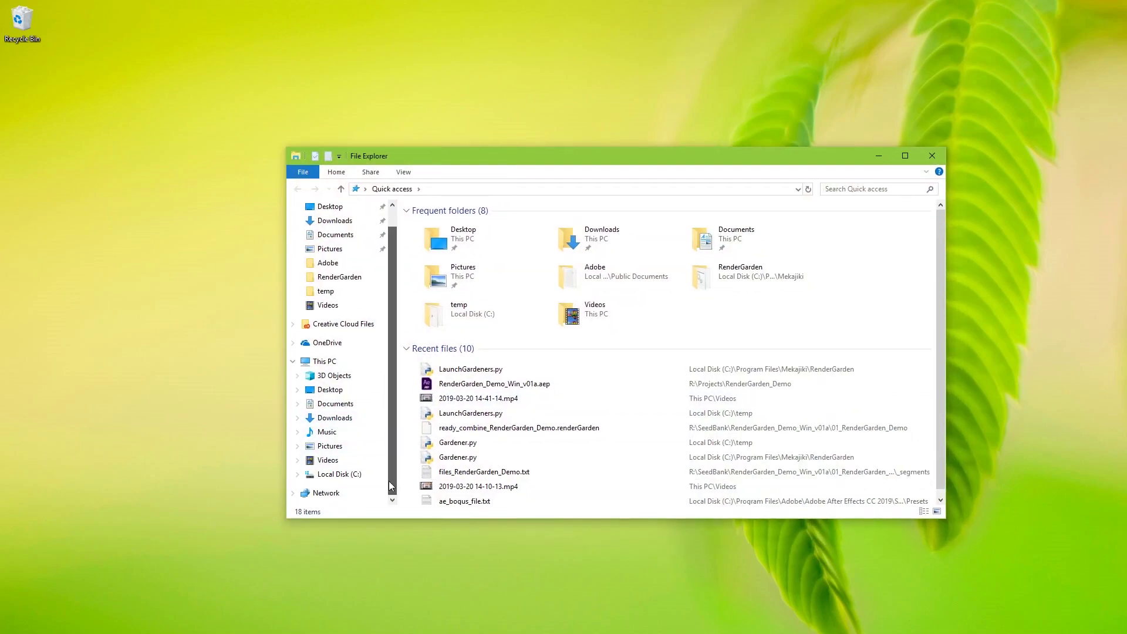
{"action": "left_click", "coordinate": [324, 493]}
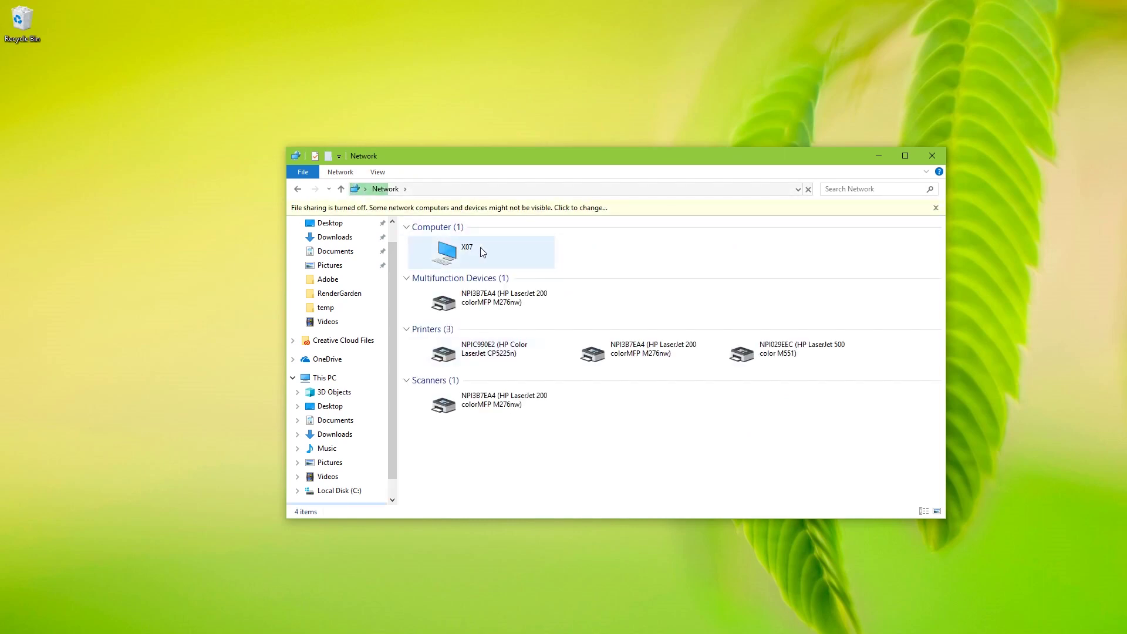
Step: Go to \\10.25.0.67 and open its share r, which holds Installers and SeedBank
{"action": "left_click", "coordinate": [468, 190]}
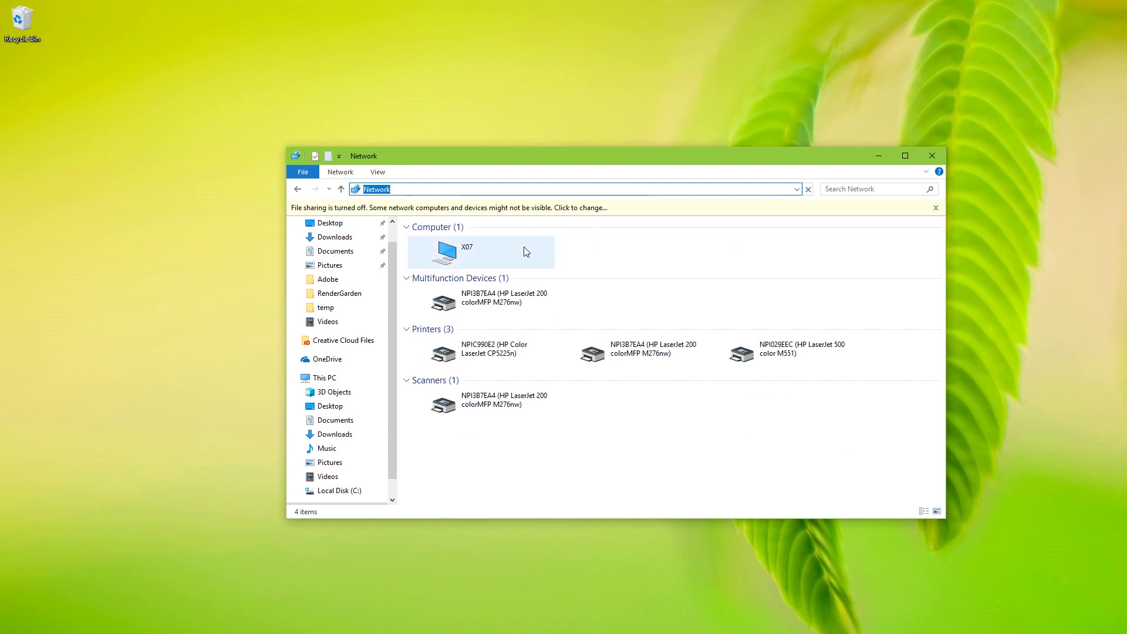
{"action": "type", "text": "\\\\10.25.0."}
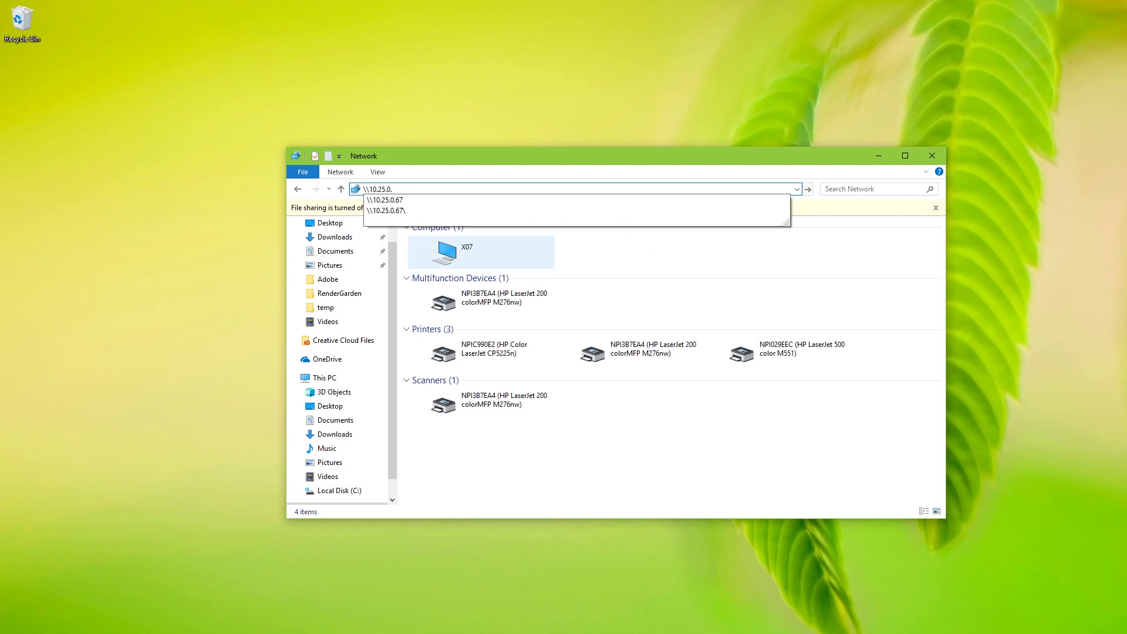
{"action": "type", "text": "67"}
{"action": "key", "text": "Return"}
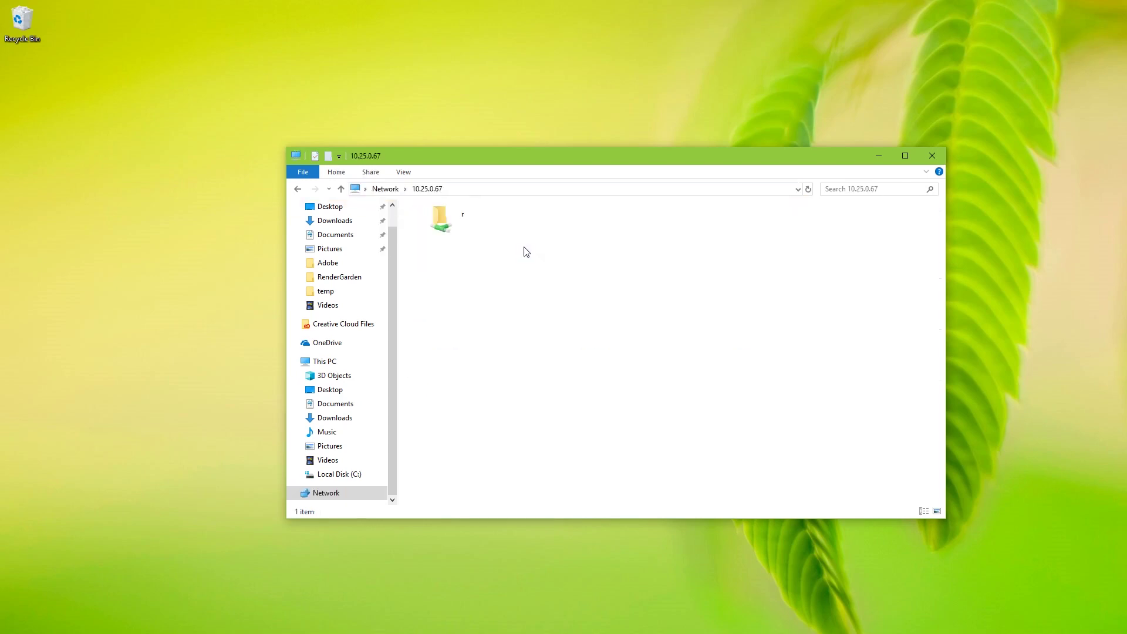
{"action": "double_click", "coordinate": [457, 224]}
{"action": "left_click", "coordinate": [453, 229]}
{"action": "left_click", "coordinate": [445, 249]}
{"action": "key", "text": "Up"}
{"action": "key", "text": "Up"}
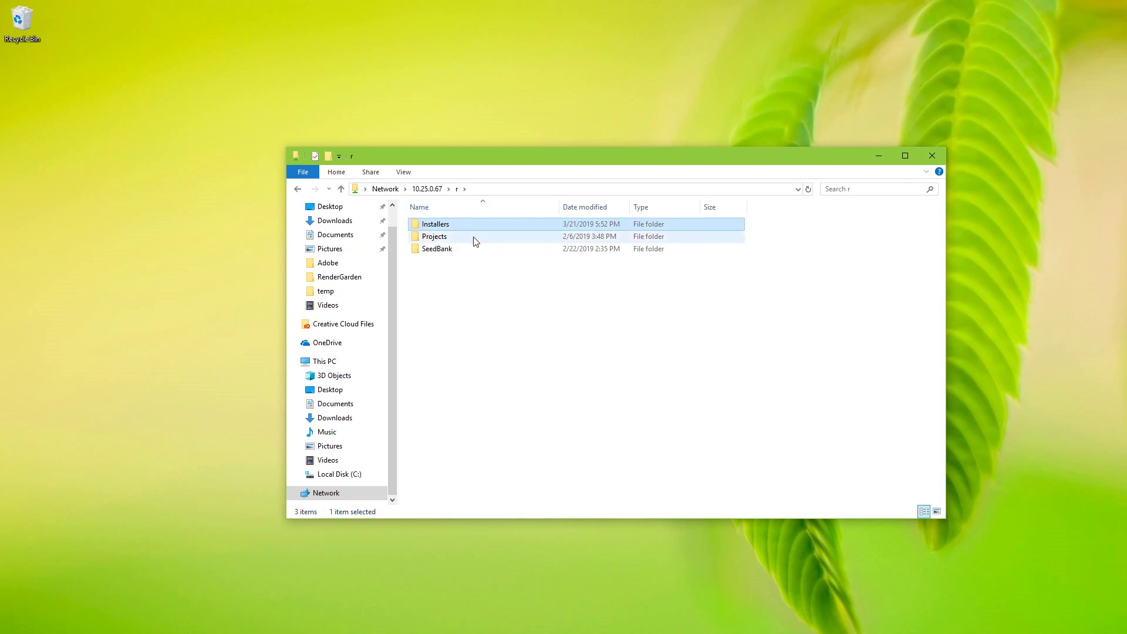
{"action": "left_click", "coordinate": [510, 193]}
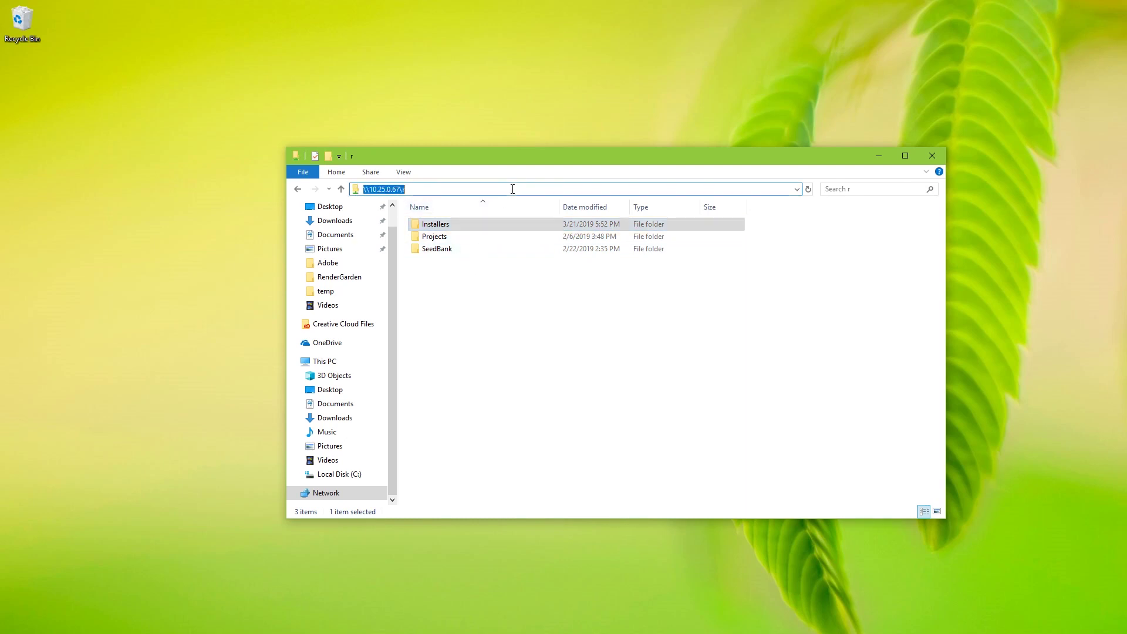
{"action": "left_click", "coordinate": [445, 189]}
Step: Map the share r on 10.25.0.67 as network drive R:
{"action": "left_click", "coordinate": [341, 189]}
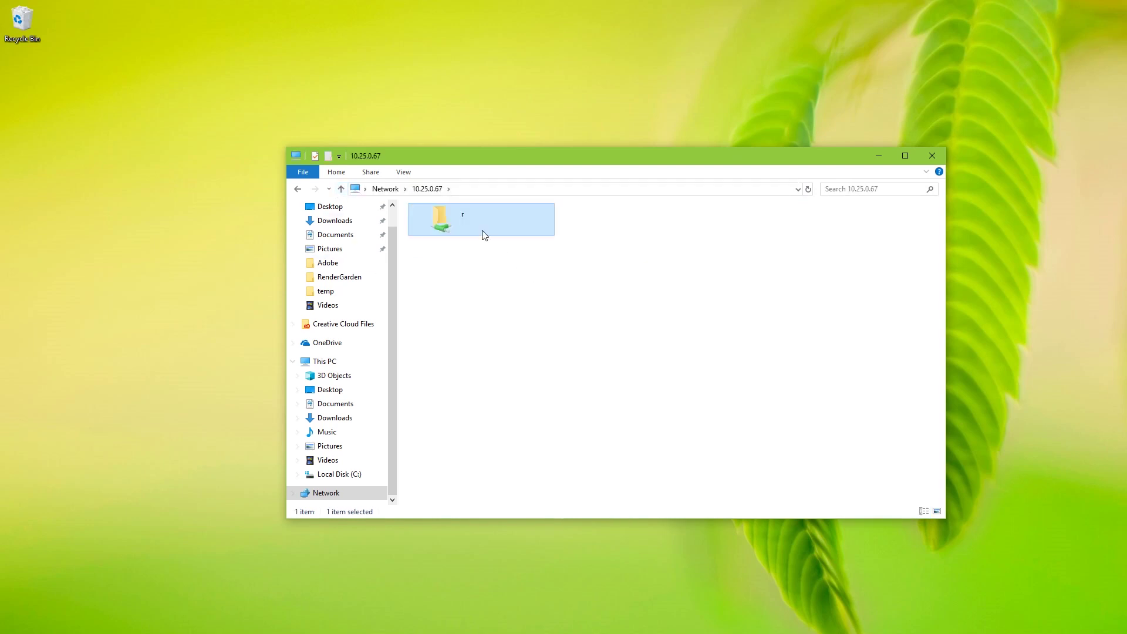
{"action": "left_click", "coordinate": [460, 266]}
{"action": "left_click", "coordinate": [462, 223]}
{"action": "right_click", "coordinate": [464, 219]}
{"action": "left_click", "coordinate": [492, 364]}
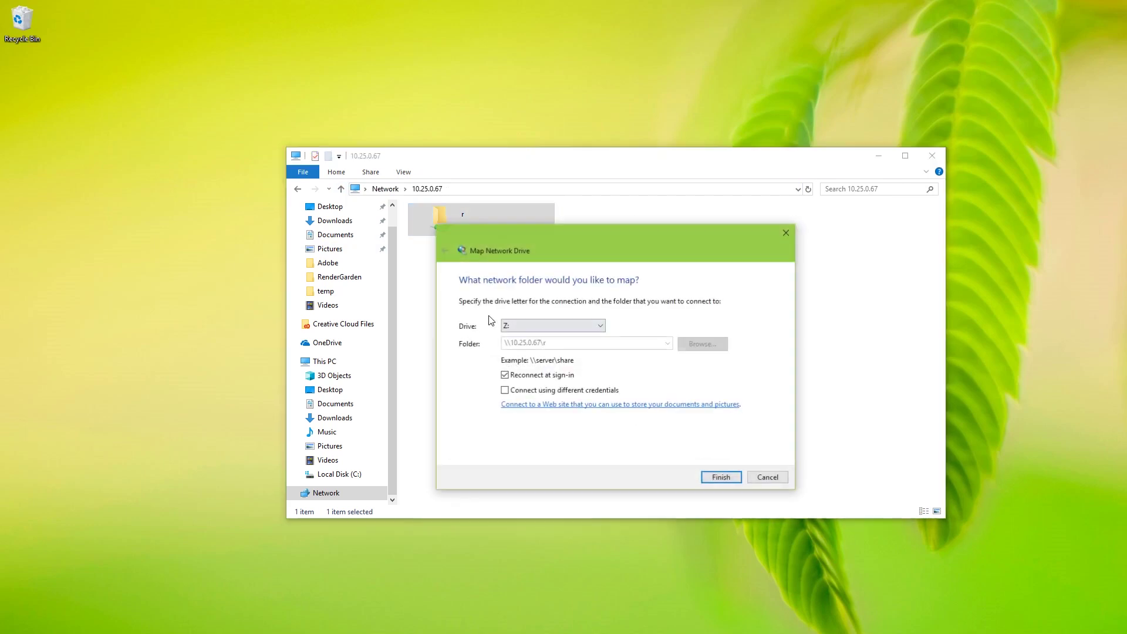
{"action": "left_click", "coordinate": [567, 327]}
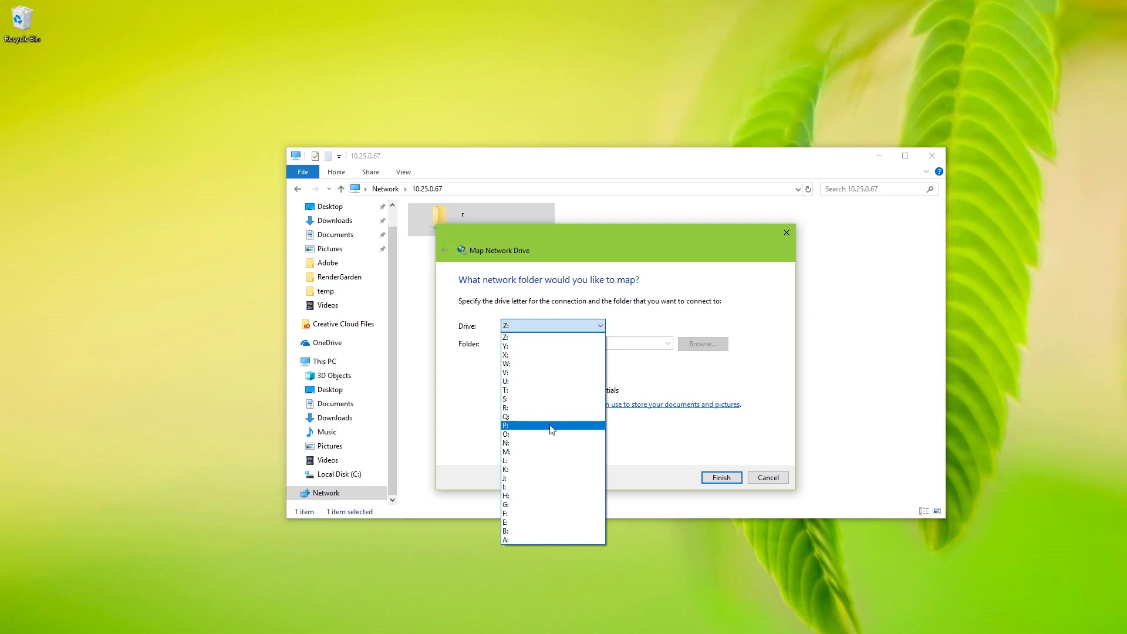
{"action": "left_click", "coordinate": [545, 408]}
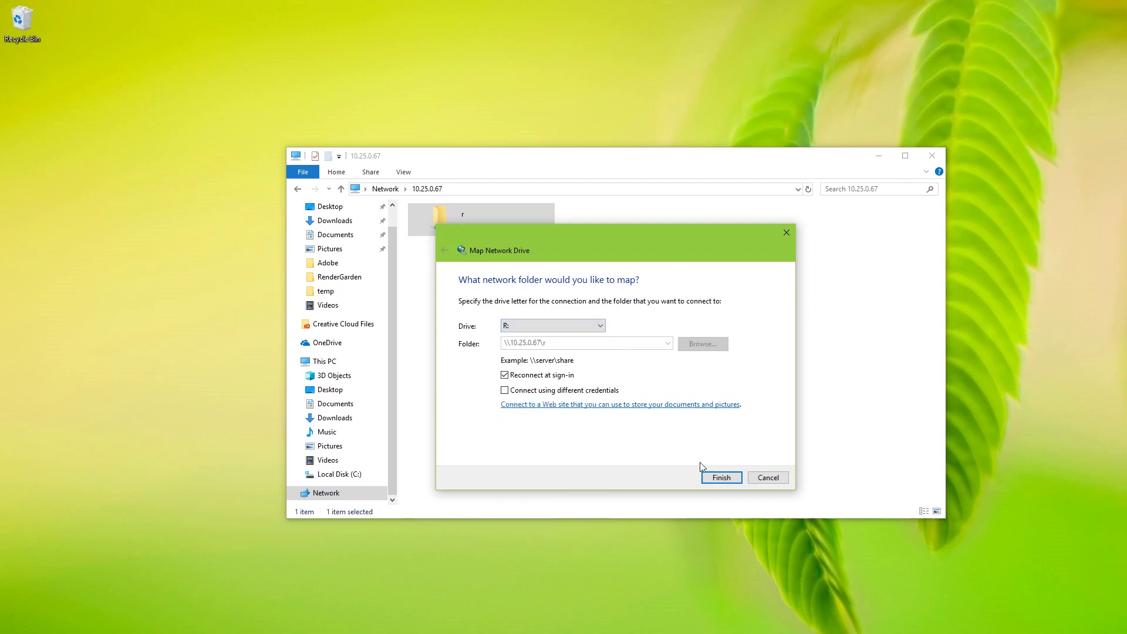
{"action": "left_click", "coordinate": [734, 477]}
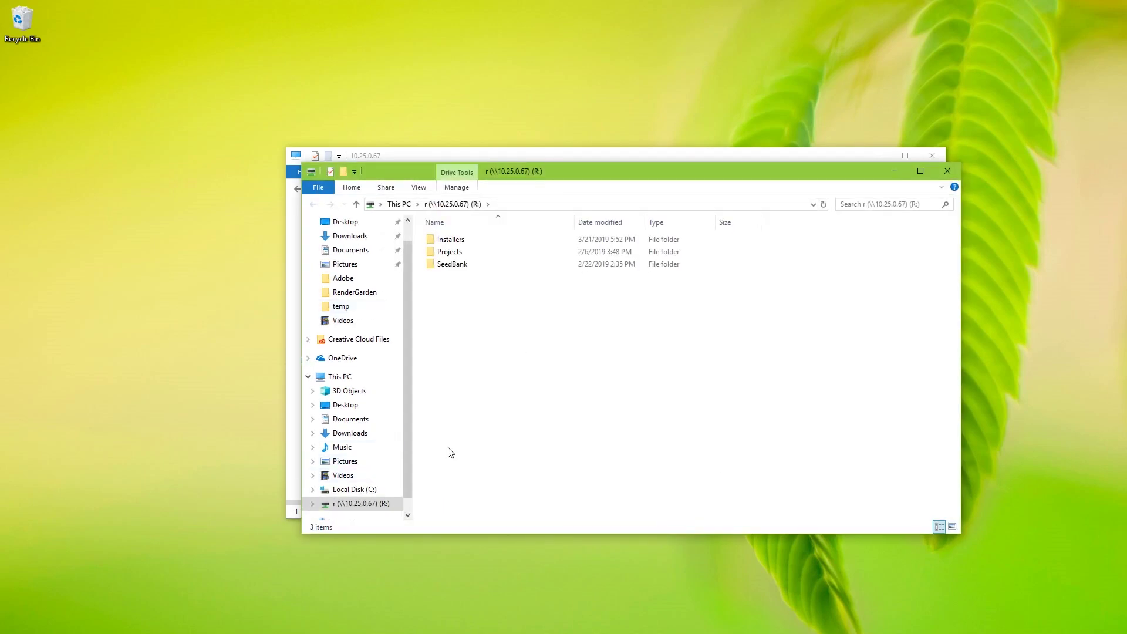
Step: Close the older 10.25.0.67 window and move the R: drive window higher
{"action": "left_click", "coordinate": [931, 155]}
{"action": "left_click_drag", "start_coordinate": [584, 172], "coordinate": [584, 121]}
{"action": "scroll", "coordinate": [404, 371], "scroll_direction": "down", "scroll_amount": 1}
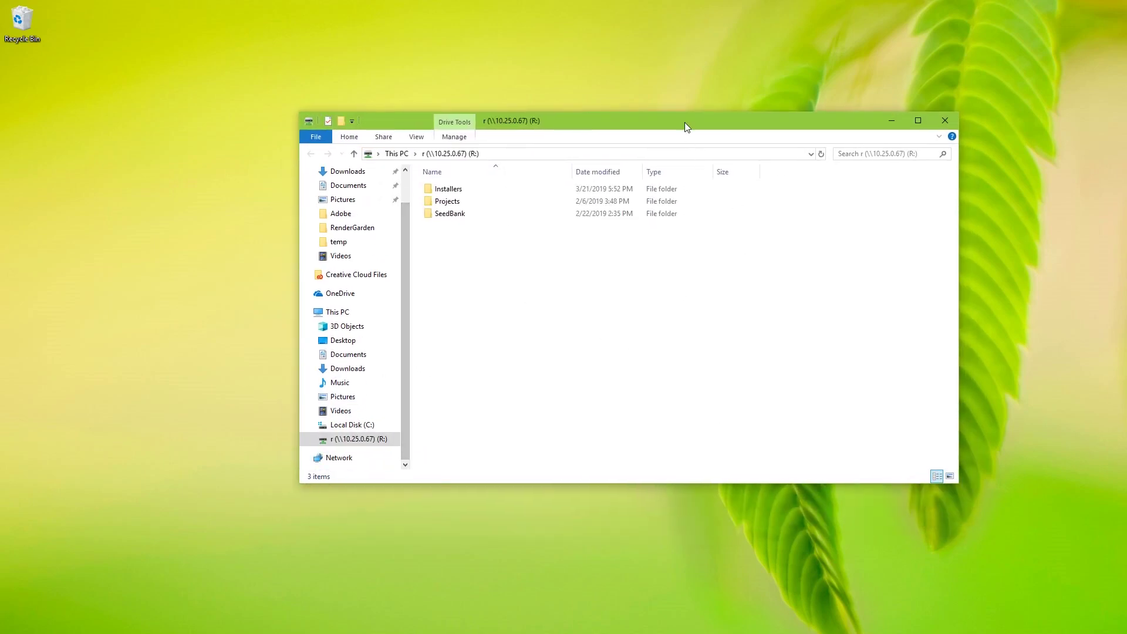
{"action": "left_click_drag", "start_coordinate": [682, 121], "coordinate": [698, 156]}
Step: Open the Installers folder, plus a second File Explorer window showing Local Disk (C:)
{"action": "double_click", "coordinate": [475, 227]}
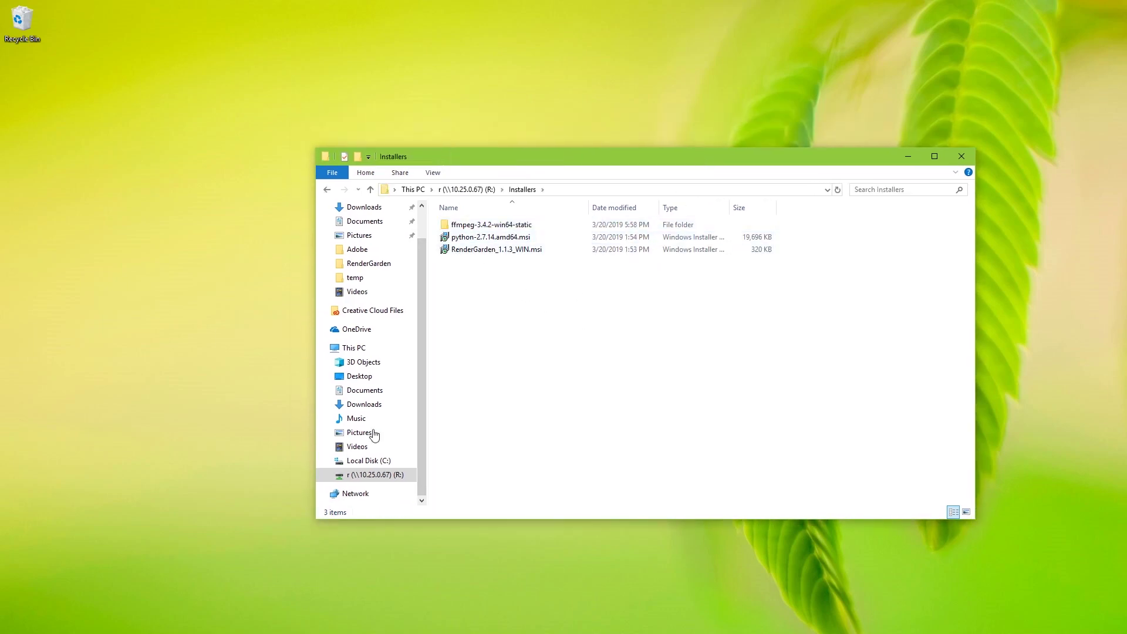
{"action": "right_click", "coordinate": [303, 633]}
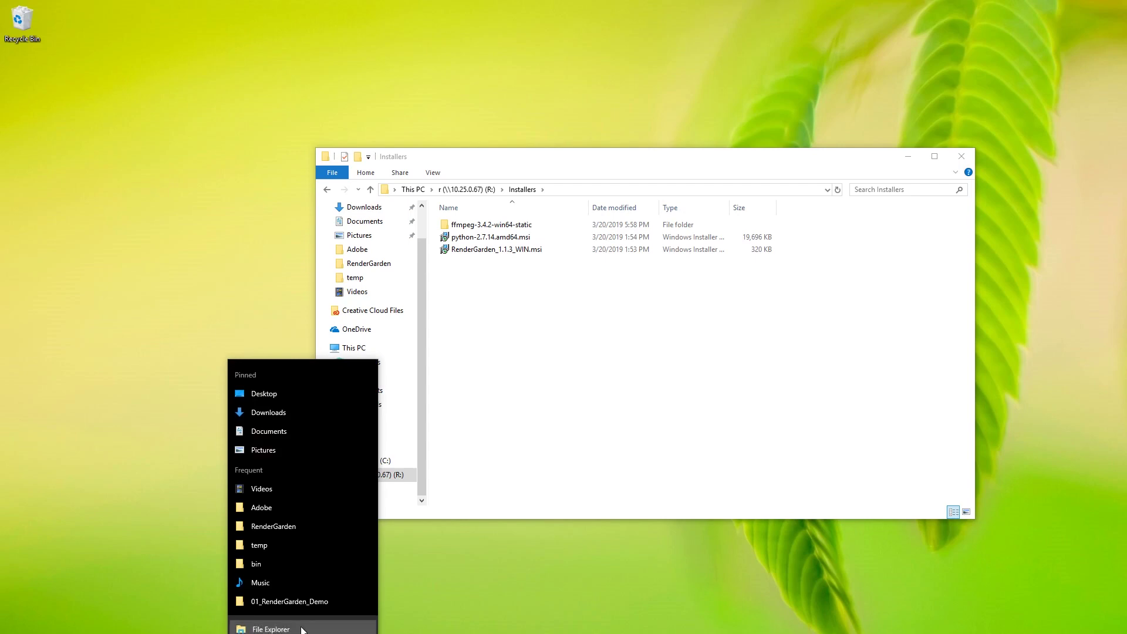
{"action": "left_click", "coordinate": [297, 625]}
{"action": "left_click", "coordinate": [406, 513]}
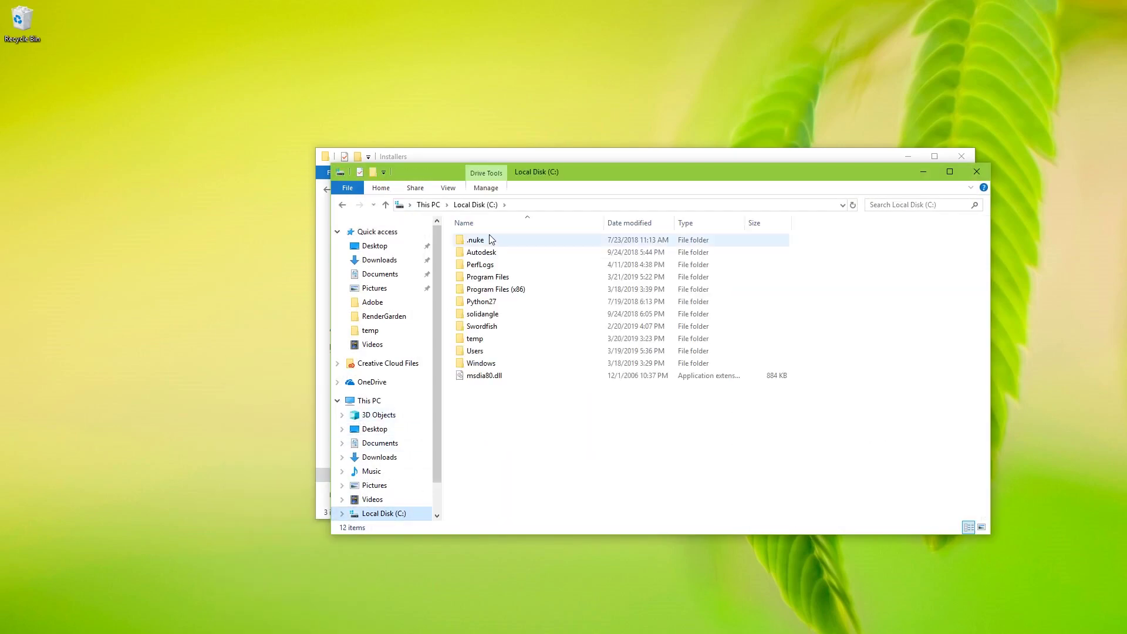
{"action": "left_click_drag", "start_coordinate": [580, 175], "coordinate": [321, 239]}
Step: Create a new folder named FFmpeg in C:\Program Files and open it
{"action": "left_click", "coordinate": [305, 366]}
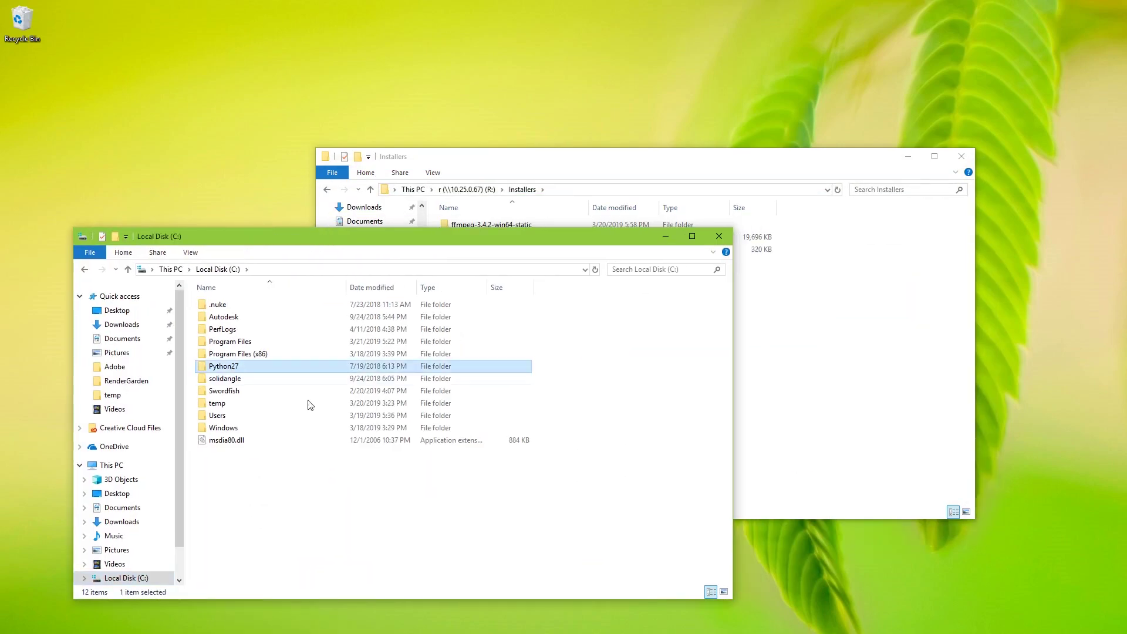
{"action": "left_click", "coordinate": [347, 500]}
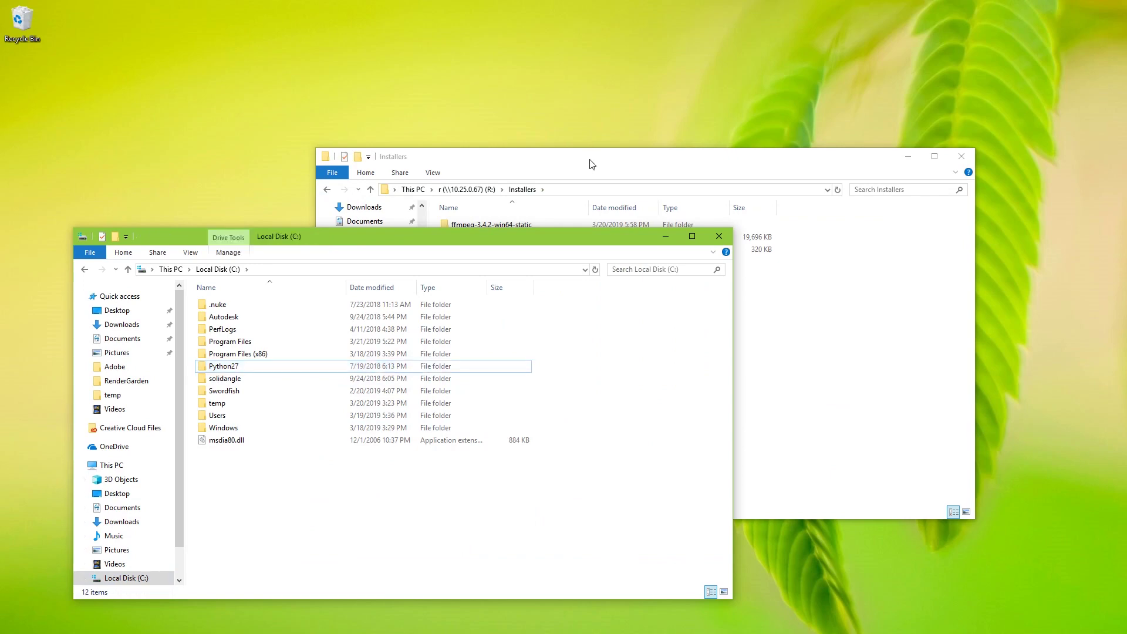
{"action": "double_click", "coordinate": [247, 342]}
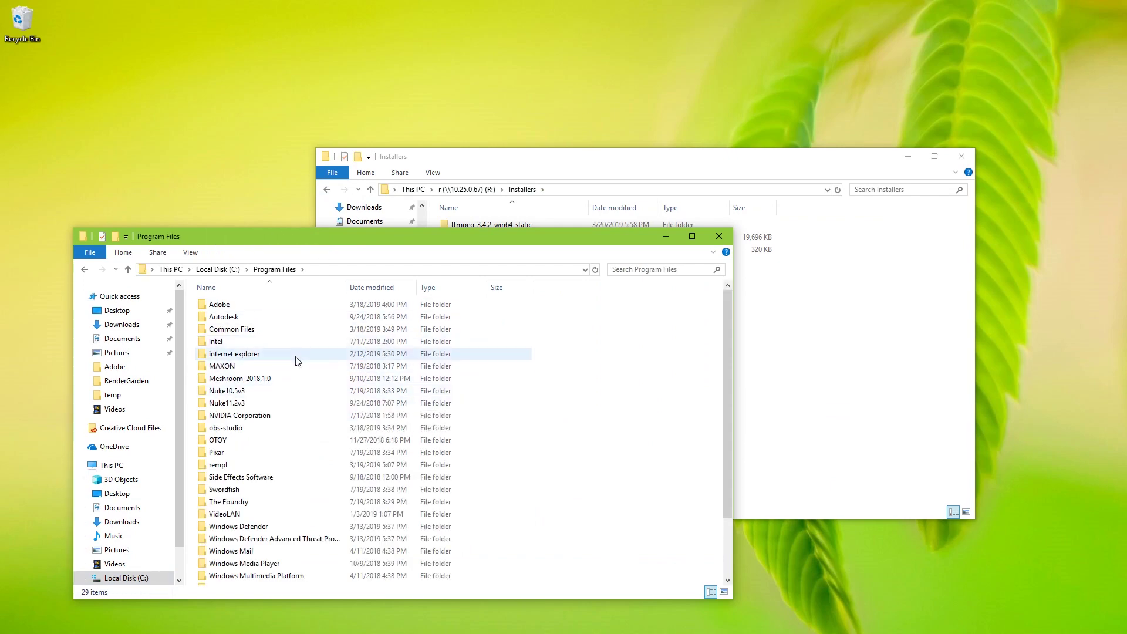
{"action": "right_click", "coordinate": [301, 366]}
{"action": "mouse_move", "coordinate": [343, 493]}
{"action": "left_click", "coordinate": [455, 493]}
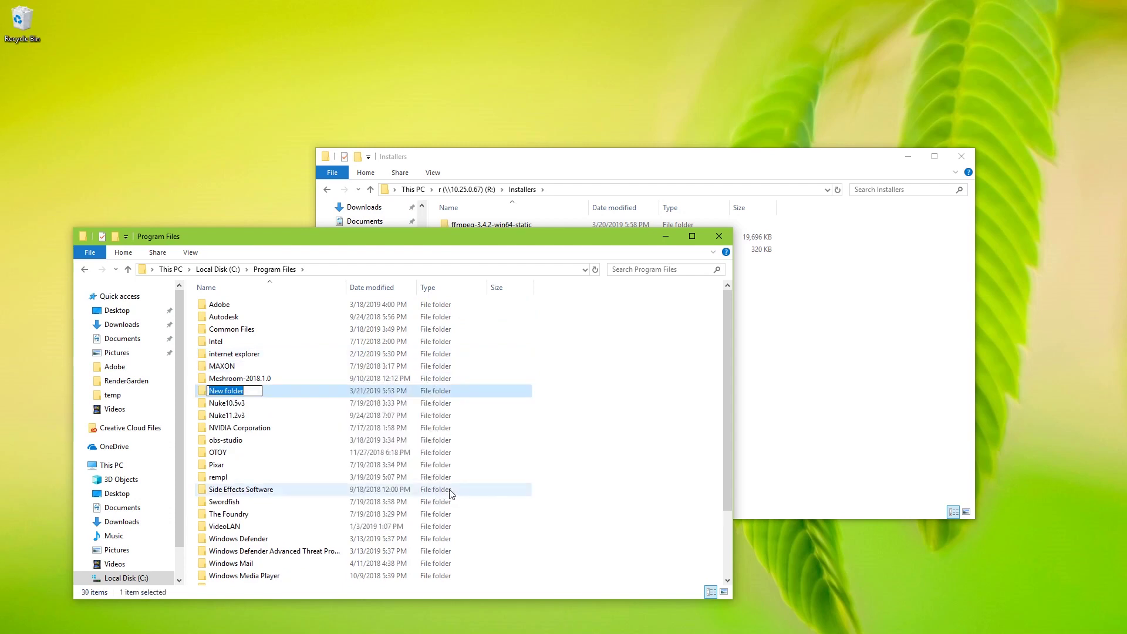
{"action": "type", "text": "FFmpeg"}
{"action": "key", "text": "Return"}
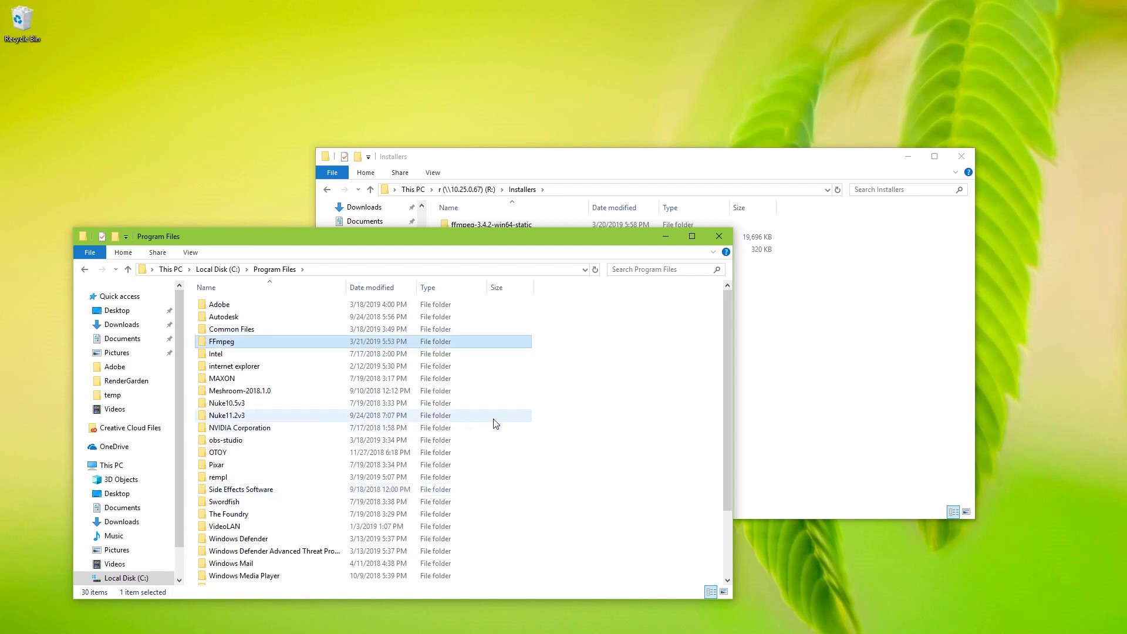
{"action": "double_click", "coordinate": [230, 348]}
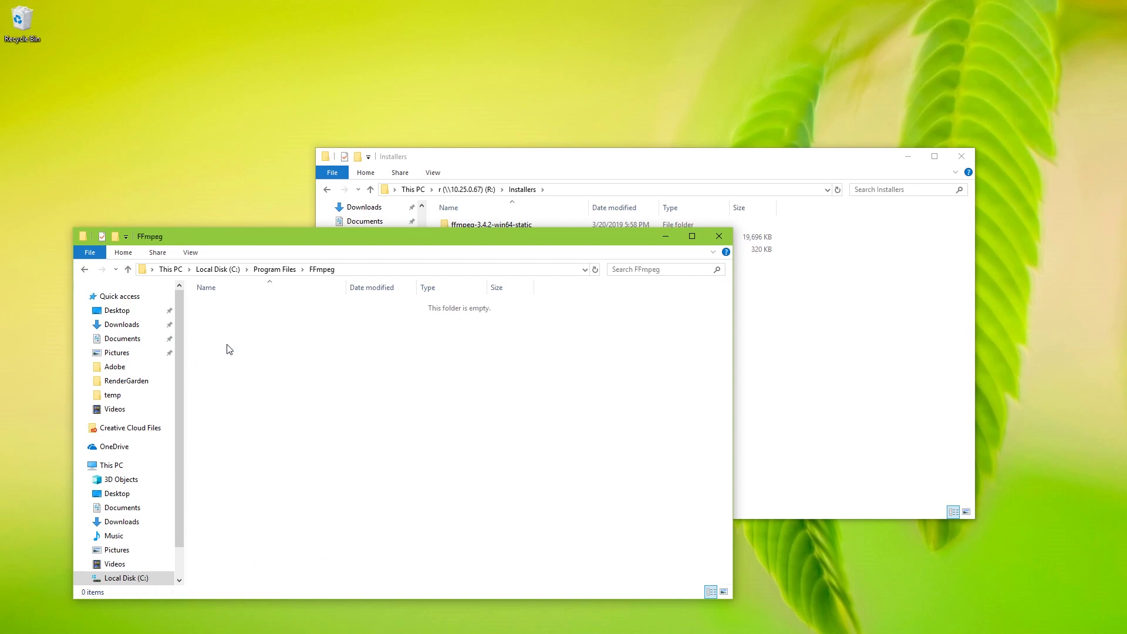
Step: Drag ffmpeg.exe, ffplay.exe and ffprobe.exe out of ffmpeg-3.4.2-win64-static\bin
{"action": "left_click_drag", "start_coordinate": [584, 160], "coordinate": [742, 62]}
{"action": "double_click", "coordinate": [661, 129]}
{"action": "double_click", "coordinate": [608, 130]}
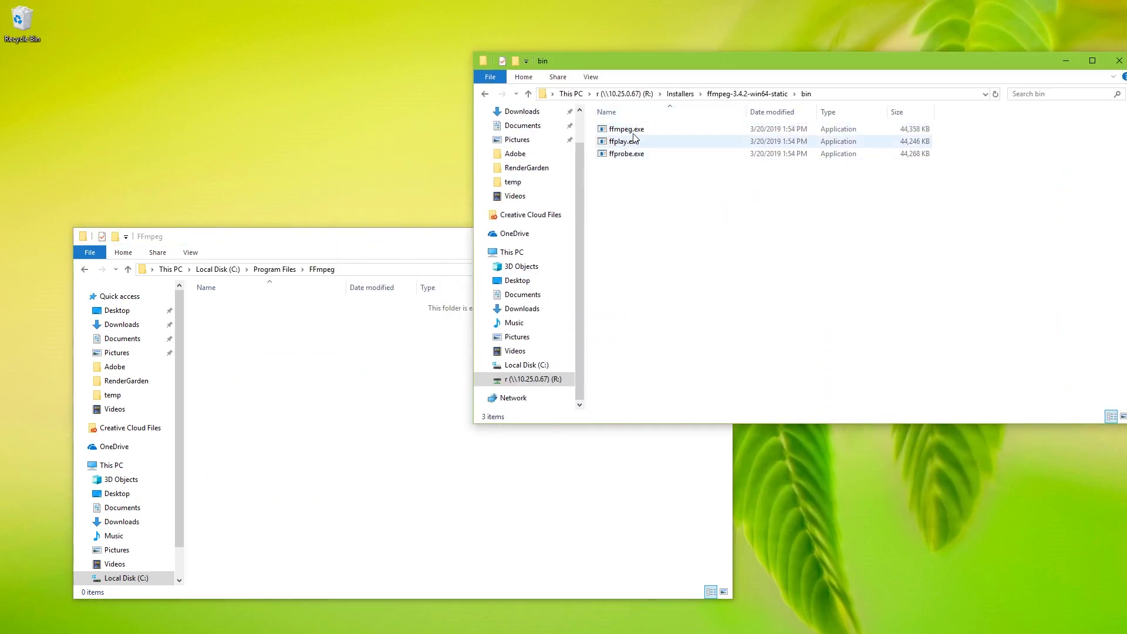
{"action": "left_click", "coordinate": [631, 131]}
{"action": "left_click", "coordinate": [645, 186]}
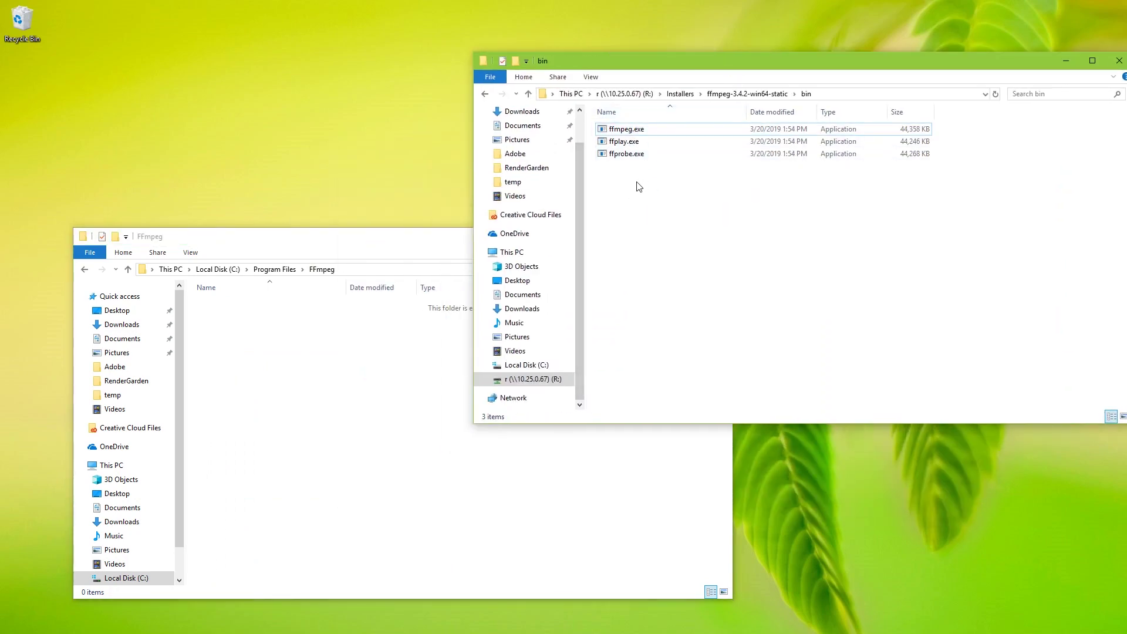
{"action": "left_click_drag", "start_coordinate": [639, 186], "coordinate": [272, 128]}
{"action": "left_click", "coordinate": [596, 353]}
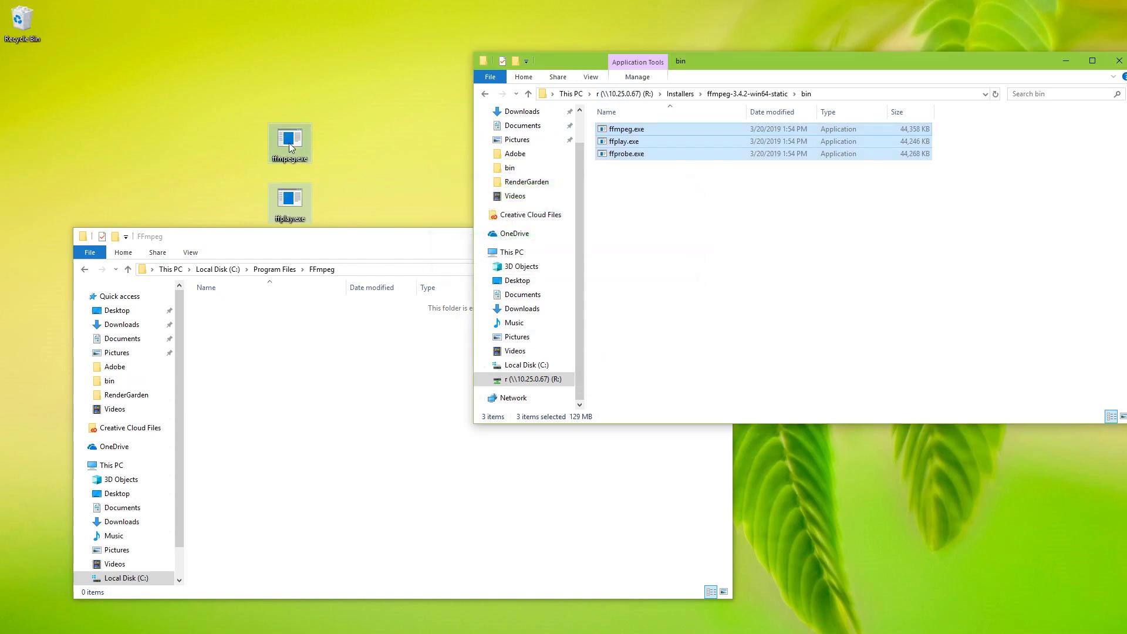
Step: Move the three executables into C:\Program Files\FFmpeg, approving each prompt, then navigate back up
{"action": "left_click_drag", "start_coordinate": [291, 144], "coordinate": [359, 388]}
{"action": "left_click", "coordinate": [530, 290]}
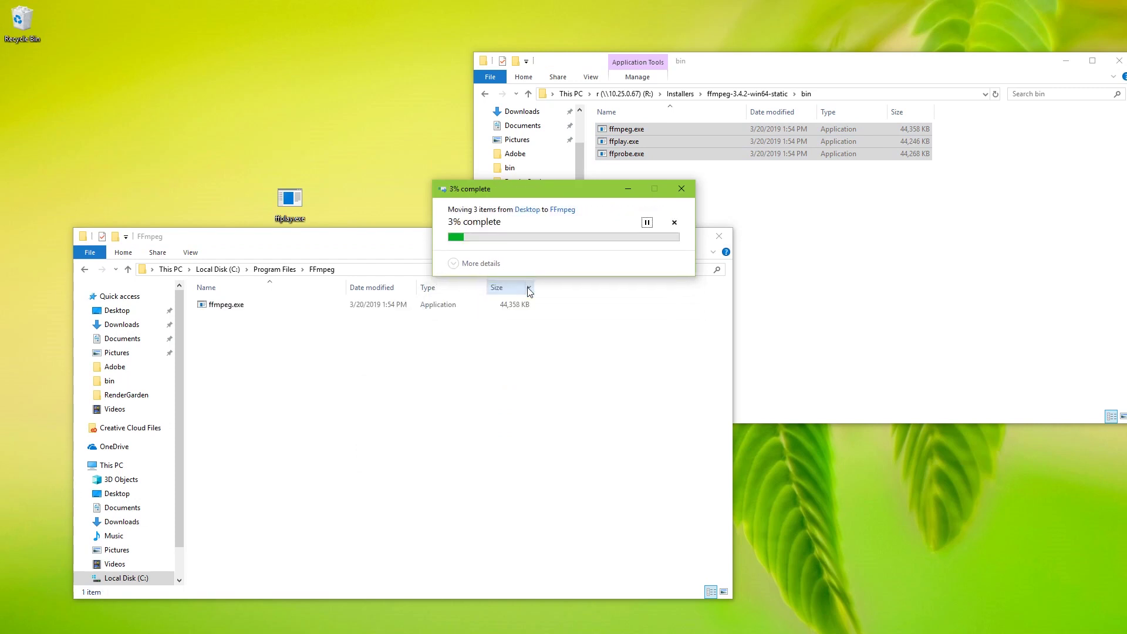
{"action": "left_click", "coordinate": [533, 296]}
{"action": "left_click", "coordinate": [533, 295]}
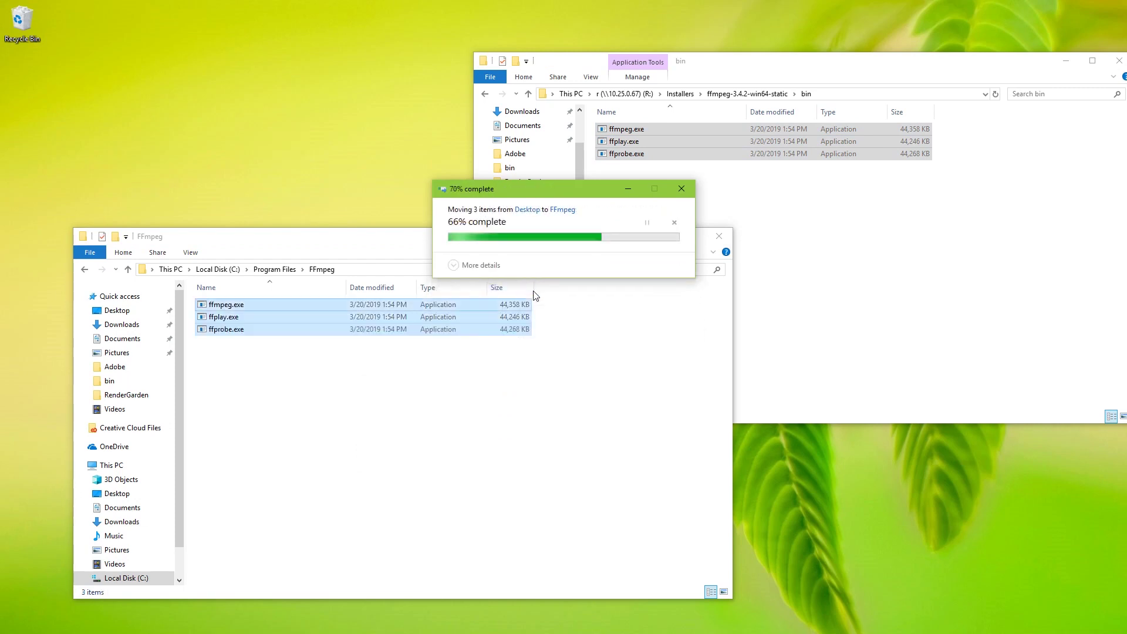
{"action": "left_click", "coordinate": [127, 269]}
{"action": "left_click", "coordinate": [735, 206]}
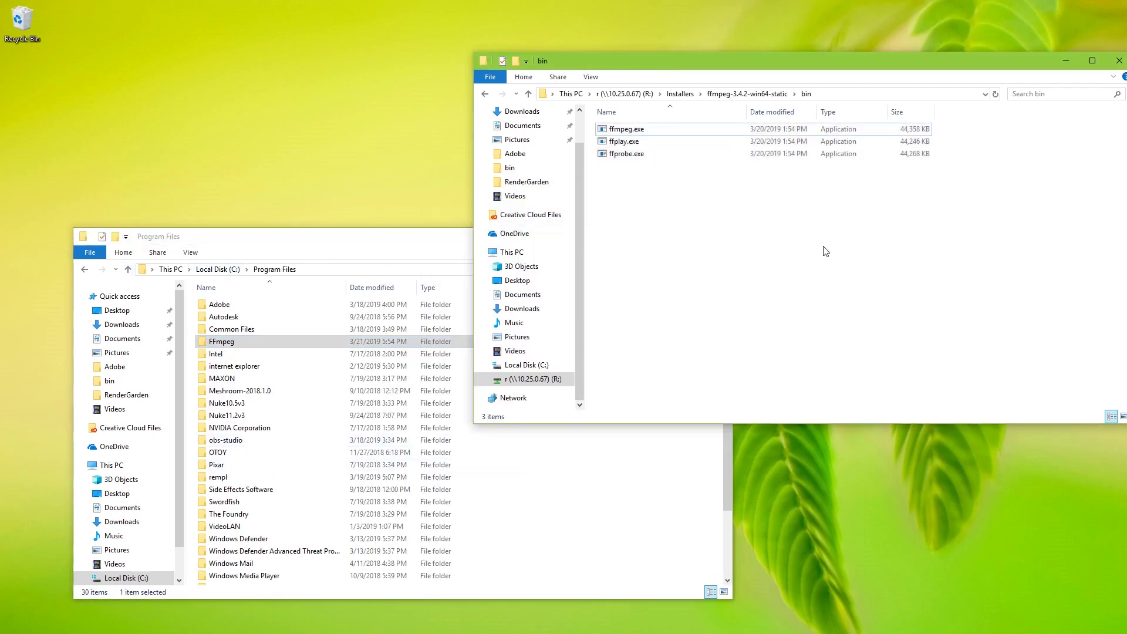
{"action": "left_click", "coordinate": [528, 94]}
Step: Run RenderGarden_1.1.3_WIN.msi, accept the license, and install with Gardener (For Render Nodes) on the local drive
{"action": "left_click", "coordinate": [529, 93]}
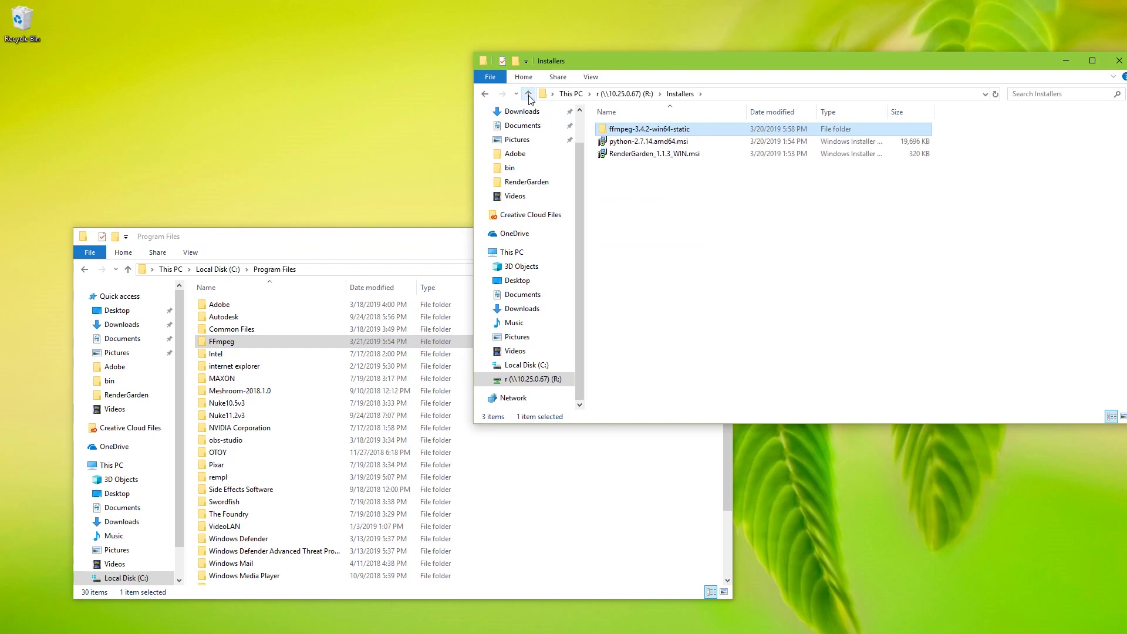
{"action": "double_click", "coordinate": [638, 155]}
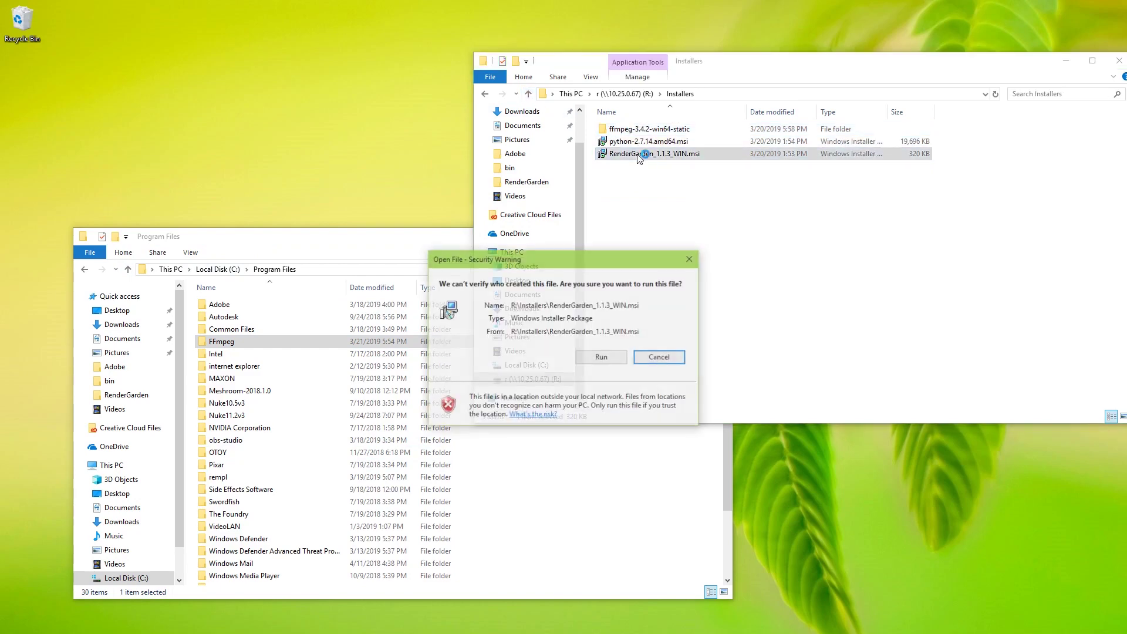
{"action": "left_click", "coordinate": [612, 358]}
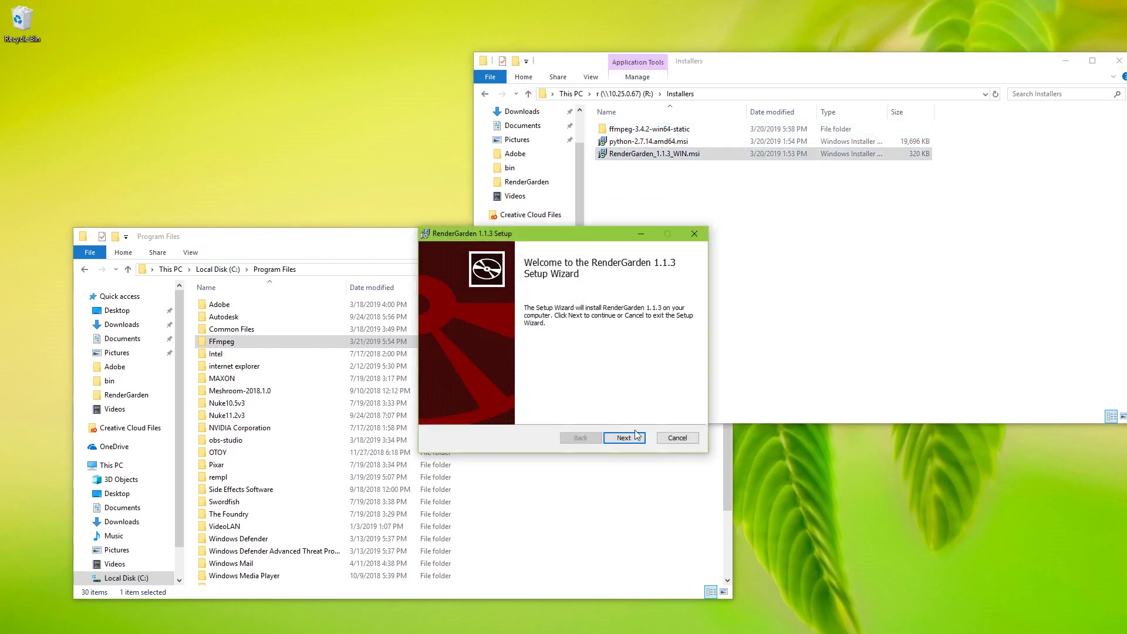
{"action": "left_click", "coordinate": [634, 435]}
{"action": "left_click", "coordinate": [542, 415]}
{"action": "left_click", "coordinate": [625, 438]}
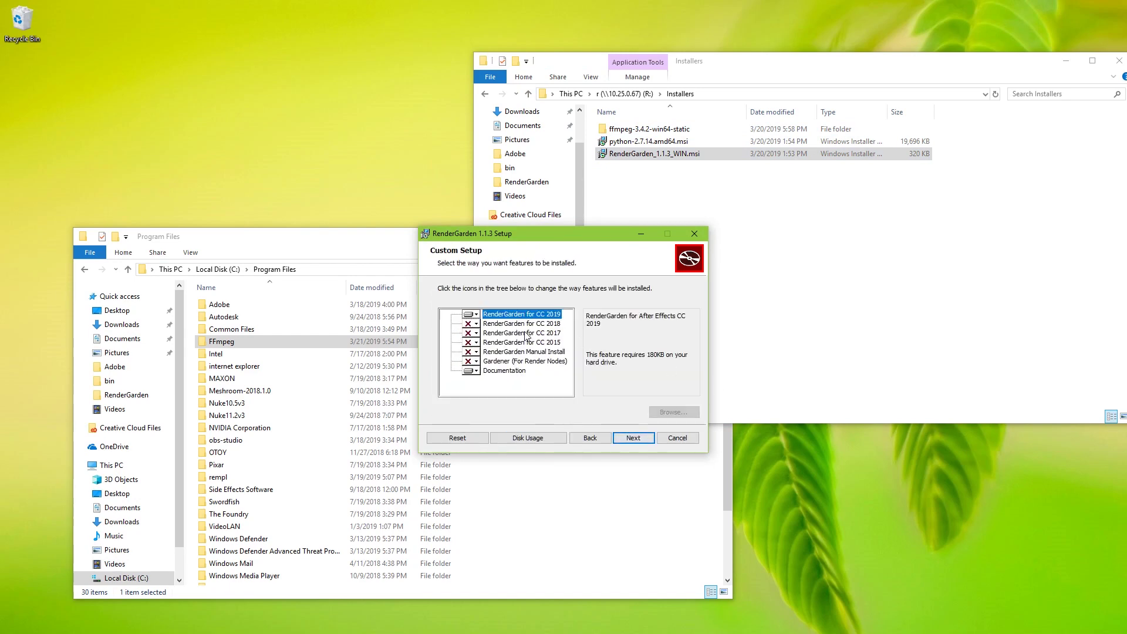
{"action": "left_click", "coordinate": [473, 361]}
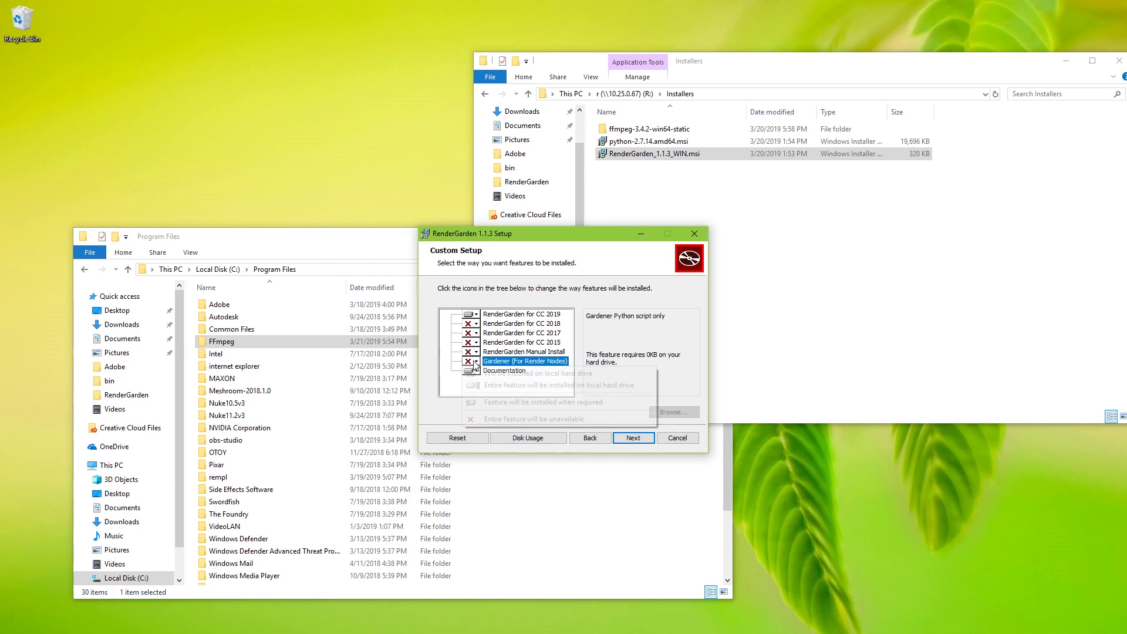
{"action": "left_click", "coordinate": [516, 375]}
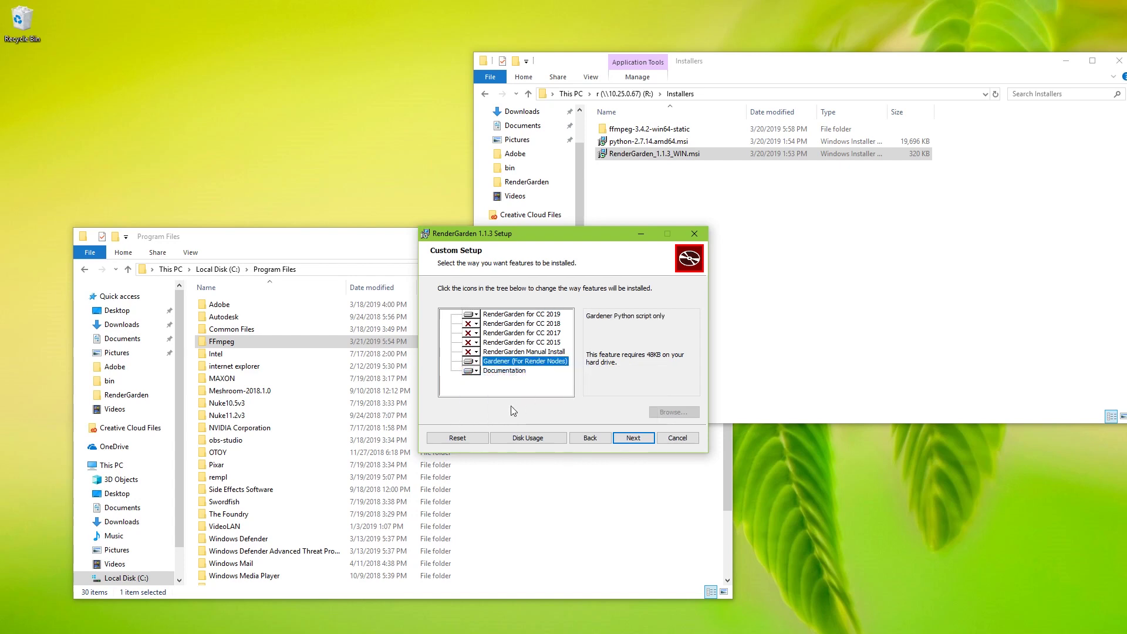
{"action": "left_click", "coordinate": [614, 441]}
{"action": "left_click", "coordinate": [623, 438]}
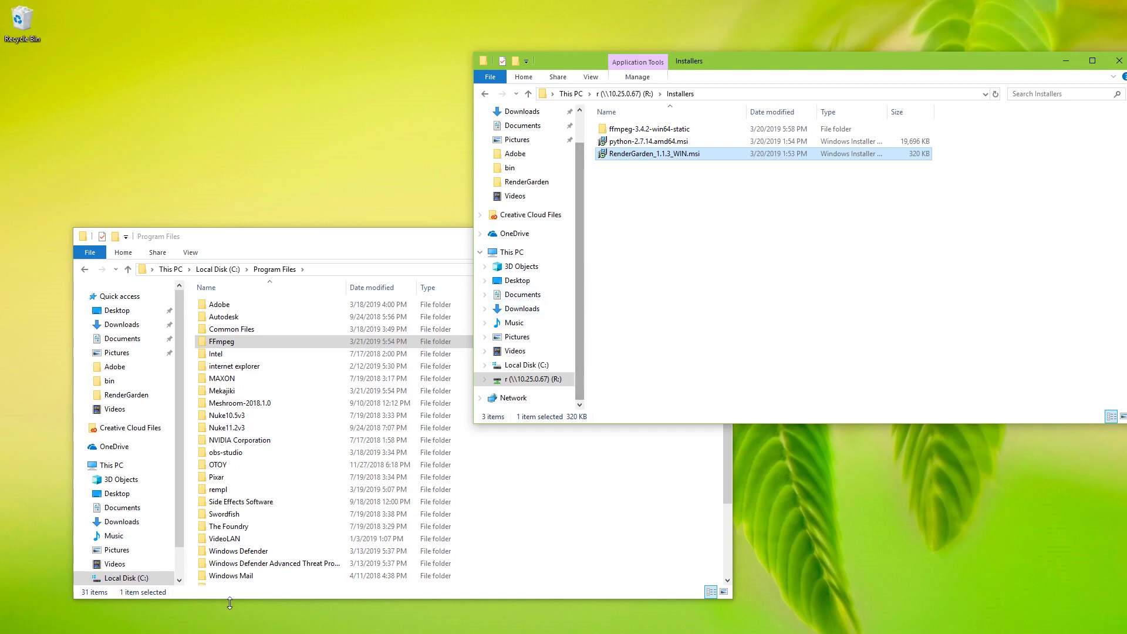
Step: Launch Adobe After Effects CC 2019 by searching 'af' in the Start menu
{"action": "key", "text": "super+s"}
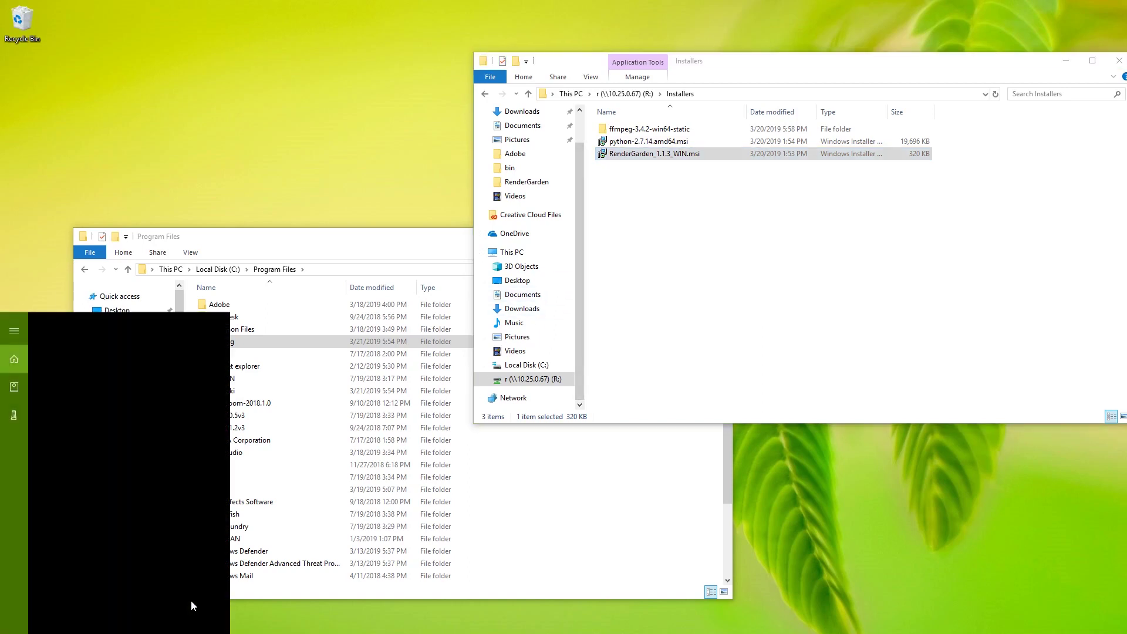
{"action": "type", "text": "af"}
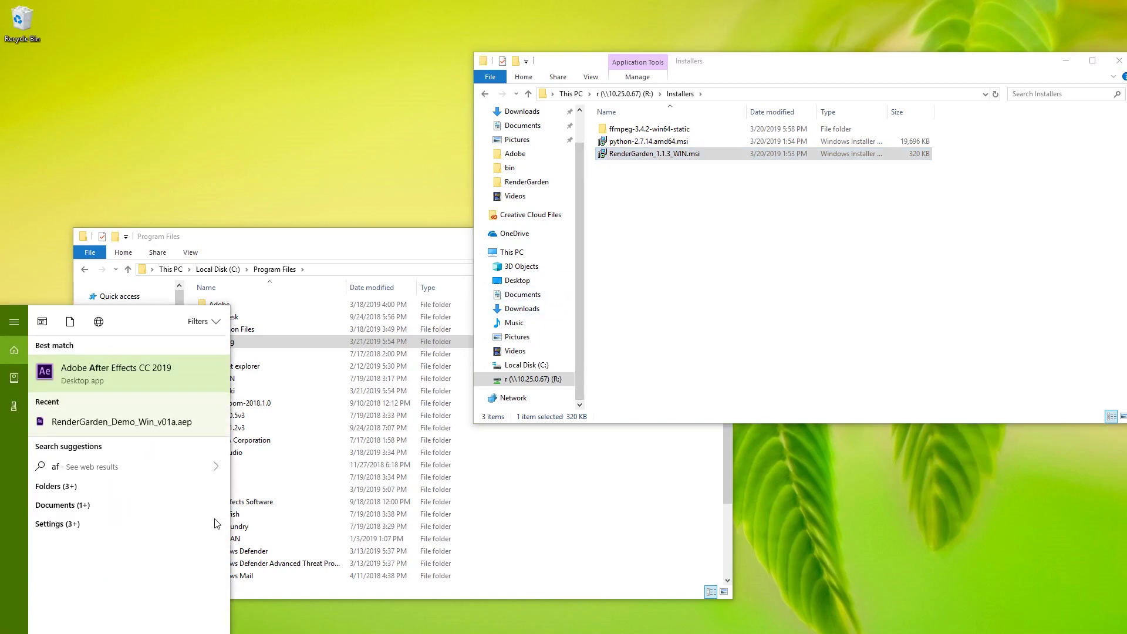
{"action": "key", "text": "Return"}
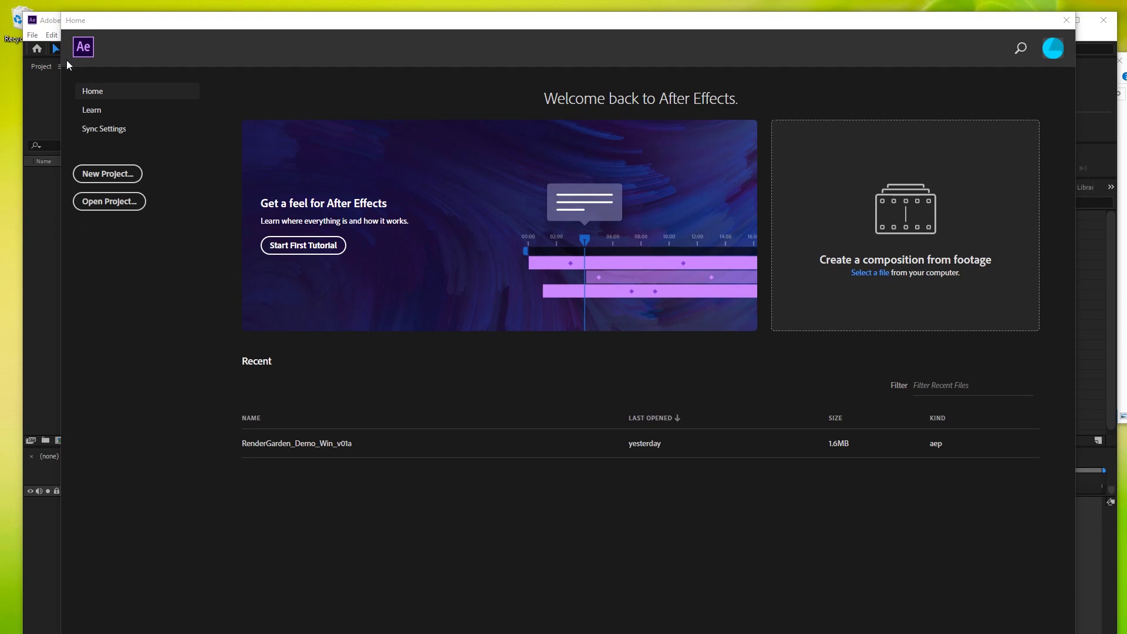
Step: Open R:\Projects\RenderGarden_Demo\RenderGarden_Demo_Win_v01a.aep, then quit After Effects
{"action": "left_click", "coordinate": [107, 201]}
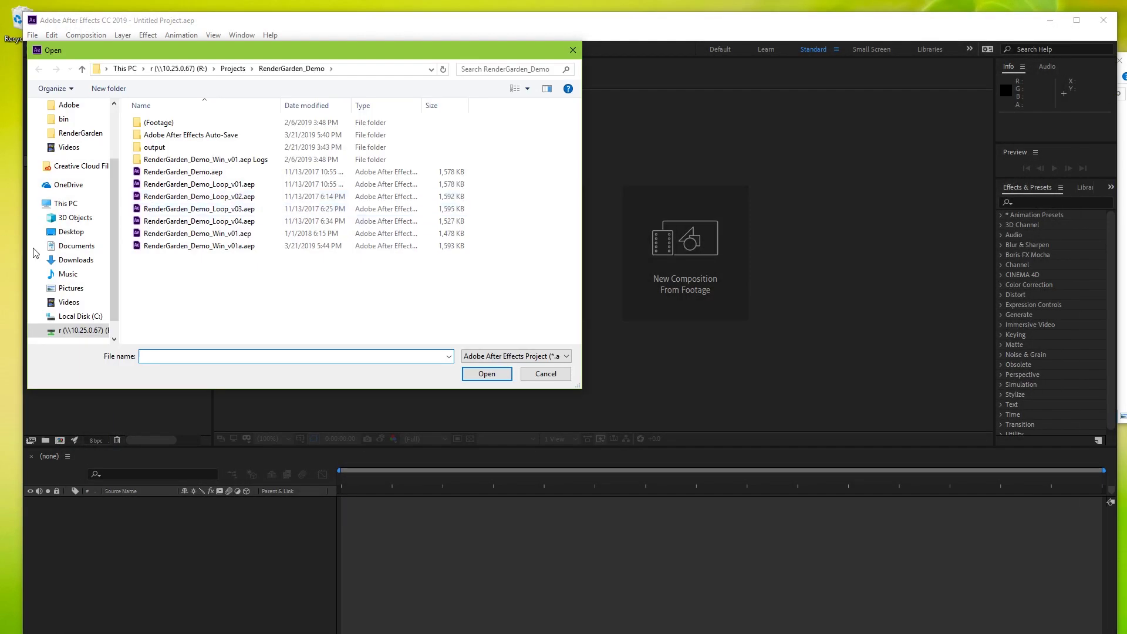
{"action": "left_click", "coordinate": [69, 330]}
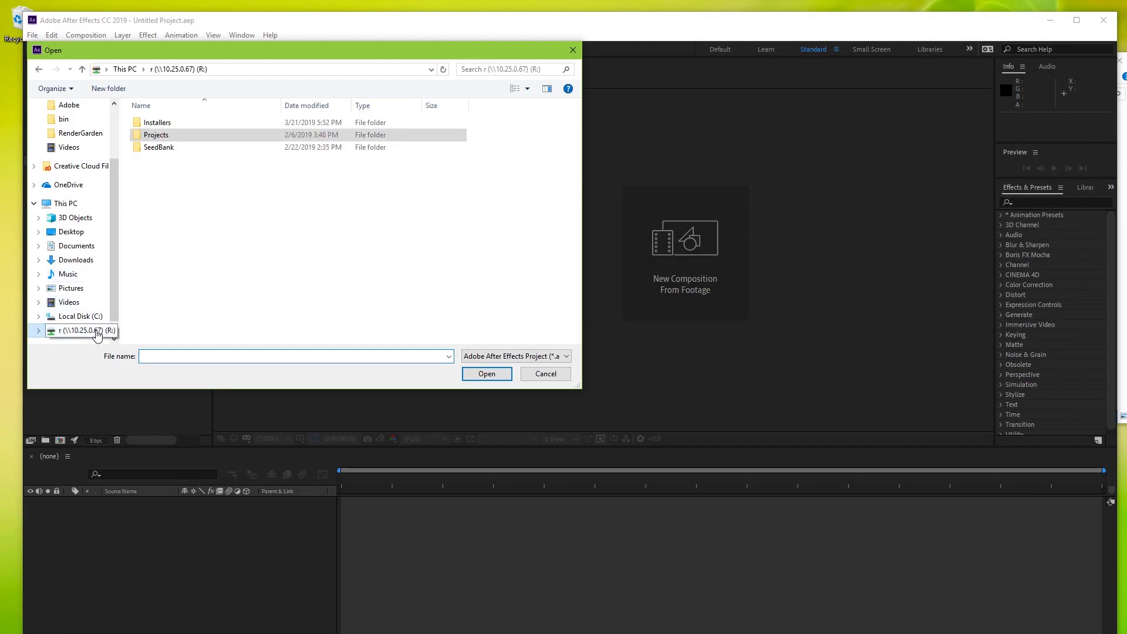
{"action": "double_click", "coordinate": [162, 135]}
{"action": "double_click", "coordinate": [175, 123]}
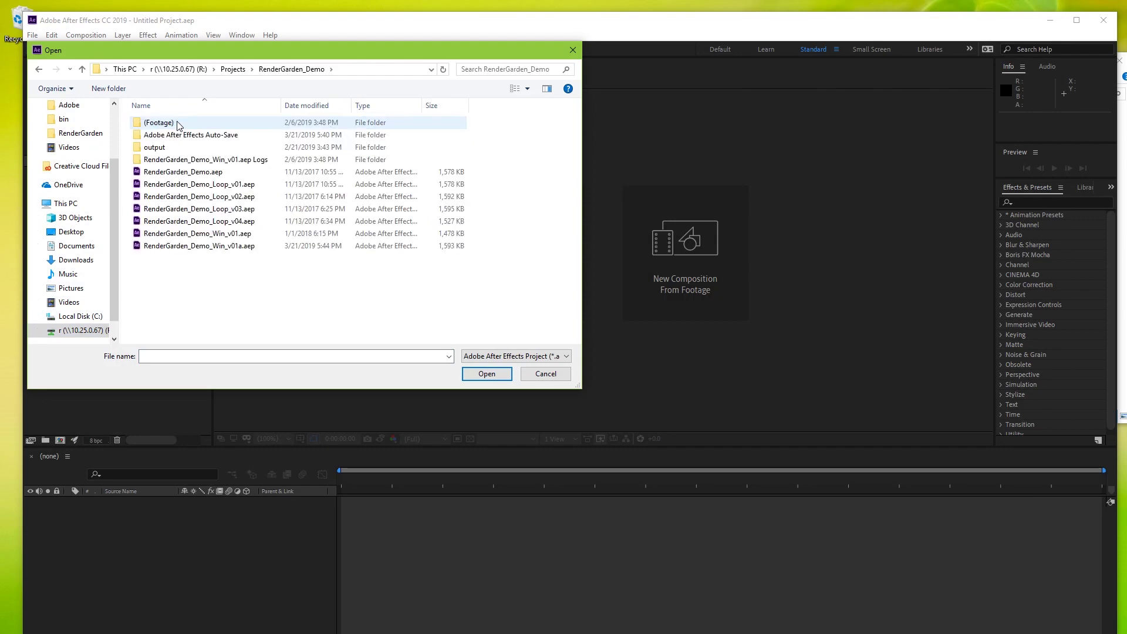
{"action": "left_click", "coordinate": [247, 247]}
{"action": "left_click", "coordinate": [467, 373]}
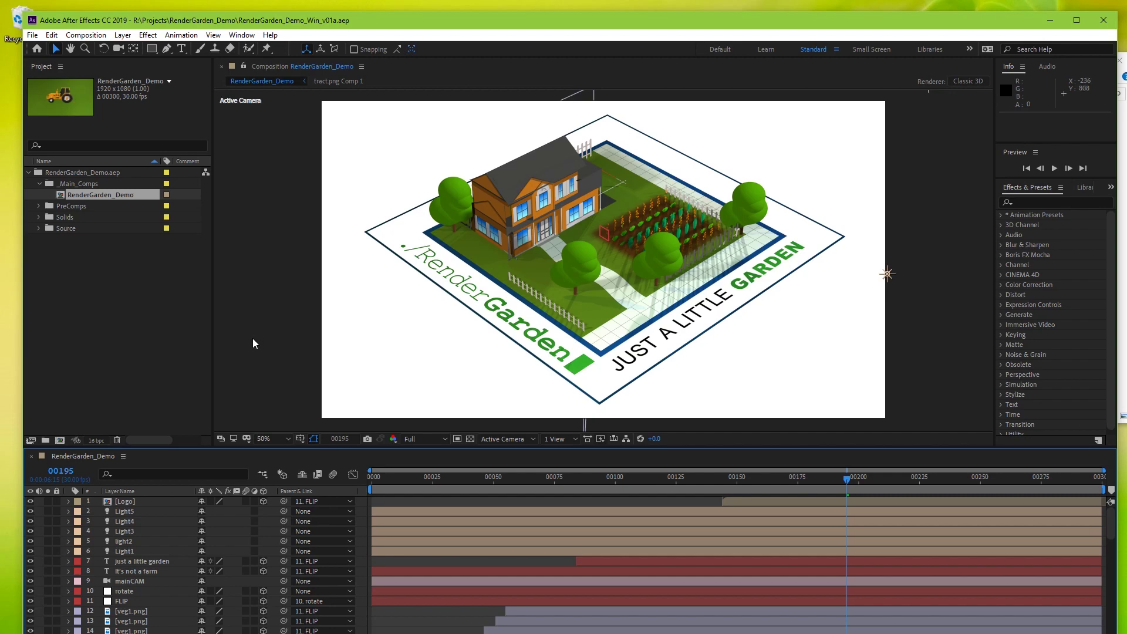
{"action": "left_click", "coordinate": [1103, 20]}
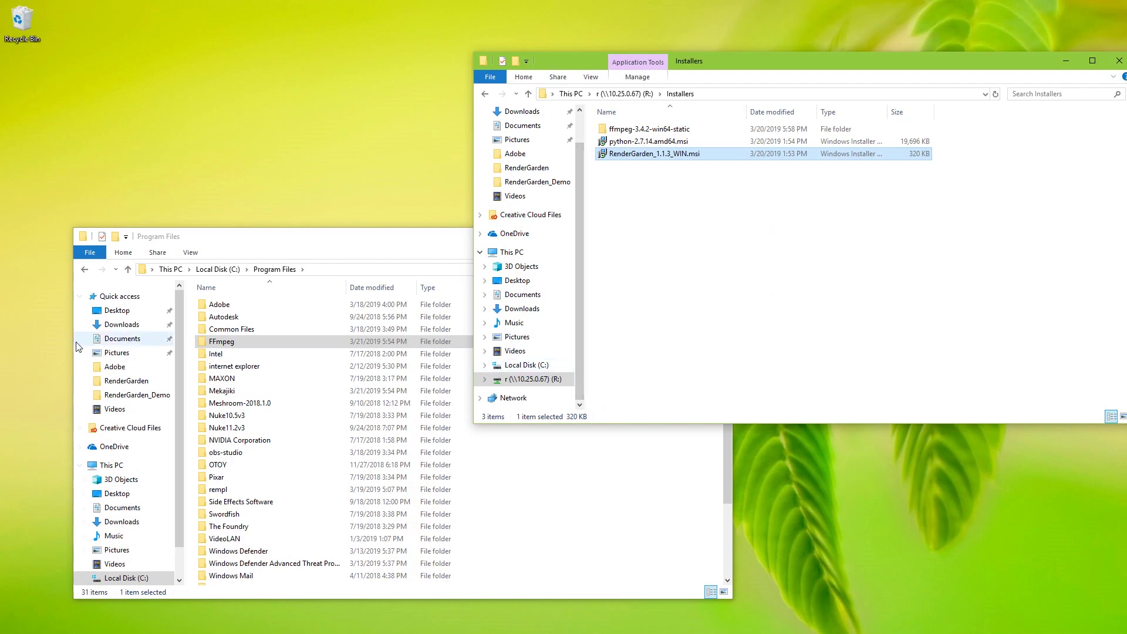
Step: Launch Notepad and type 'Anything you want can go here.'
{"action": "key", "text": "super+s"}
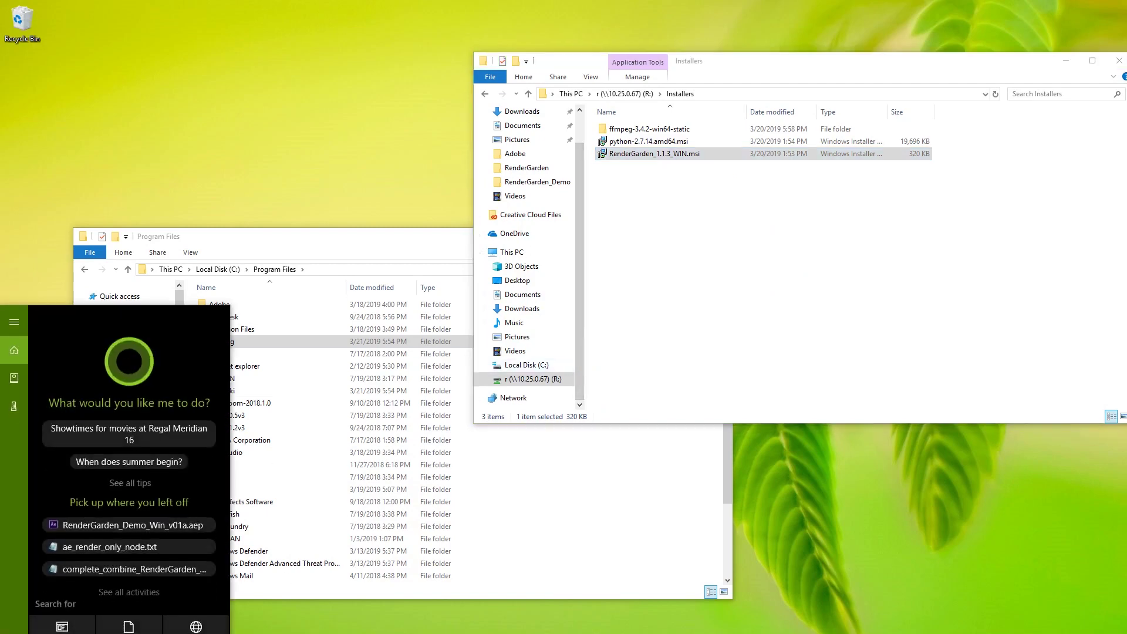
{"action": "type", "text": "notepad"}
{"action": "key", "text": "Return"}
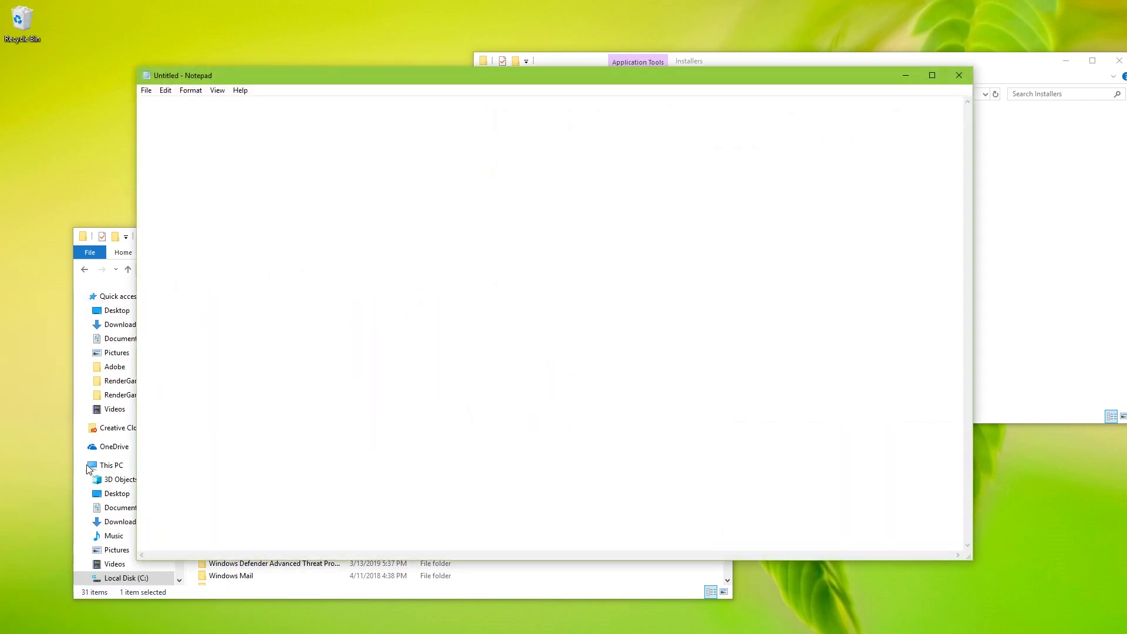
{"action": "type", "text": "Anything you want can go here."}
Step: Save the note as ae_render_only_node.txt in C:\Users\Public\Public Documents\Adobe
{"action": "left_click", "coordinate": [146, 89]}
{"action": "left_click", "coordinate": [171, 141]}
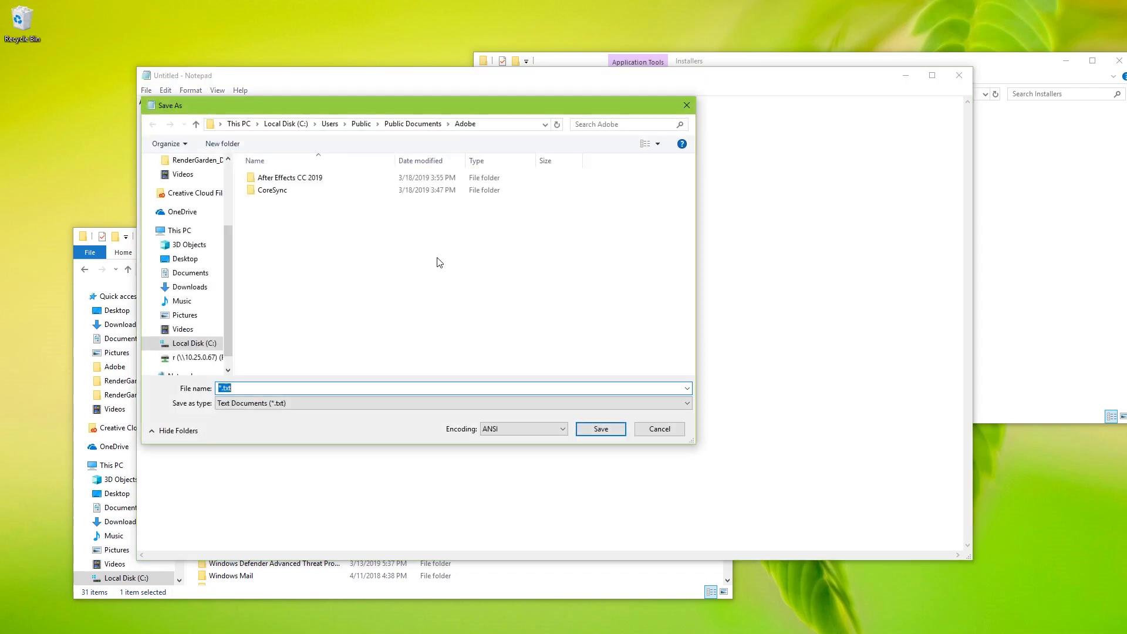
{"action": "left_click", "coordinate": [213, 344]}
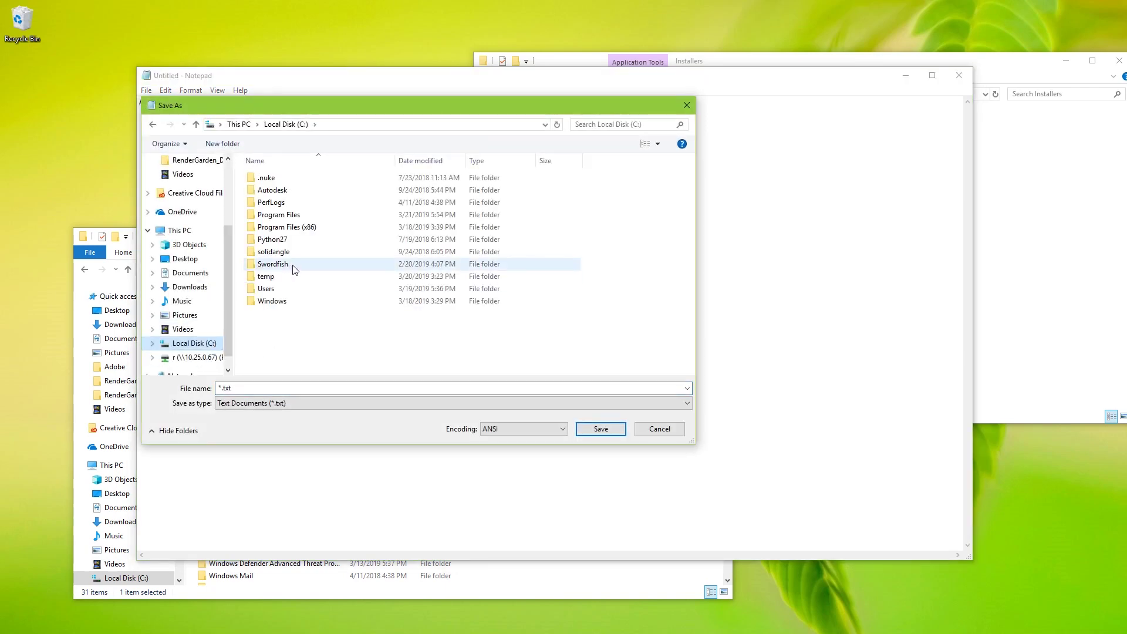
{"action": "double_click", "coordinate": [290, 289]}
{"action": "double_click", "coordinate": [278, 220]}
{"action": "double_click", "coordinate": [285, 181]}
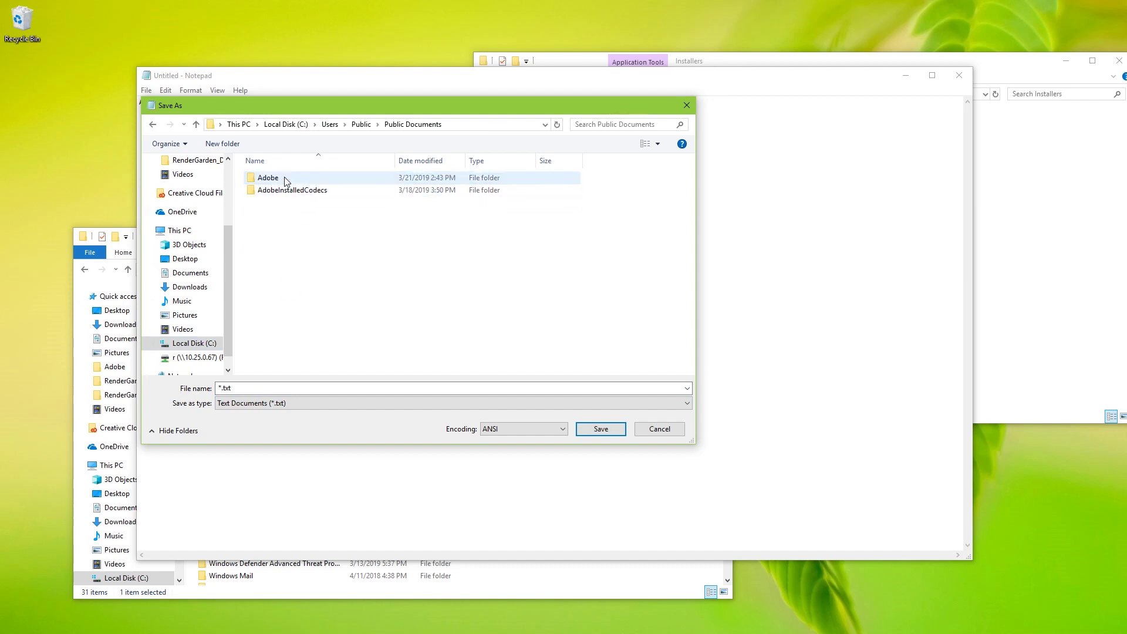
{"action": "double_click", "coordinate": [277, 182]}
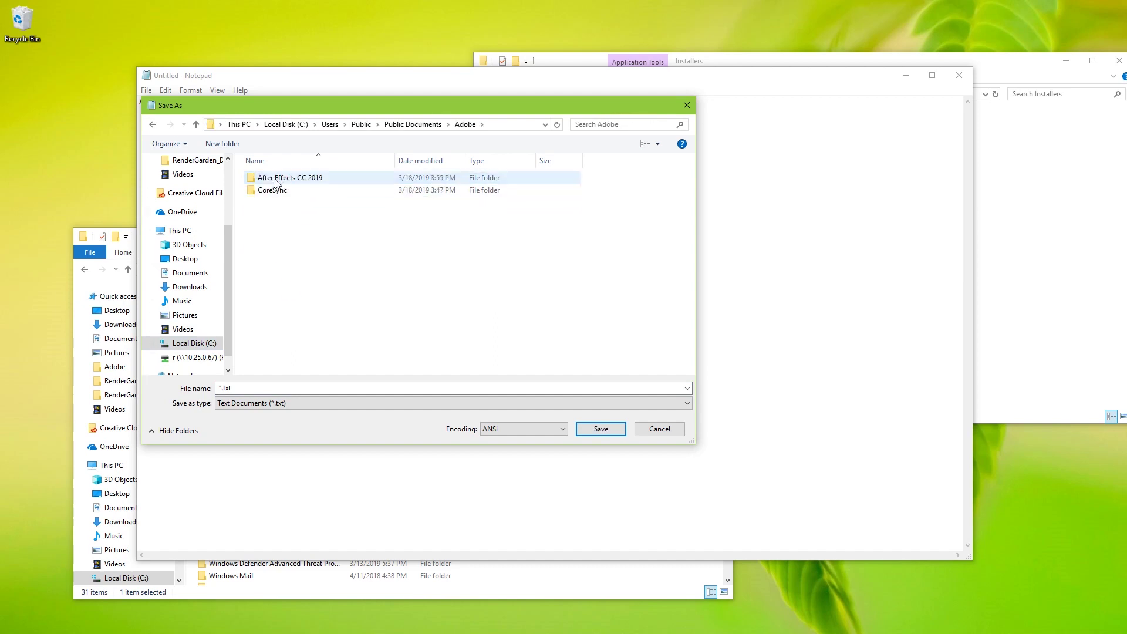
{"action": "double_click", "coordinate": [221, 387]}
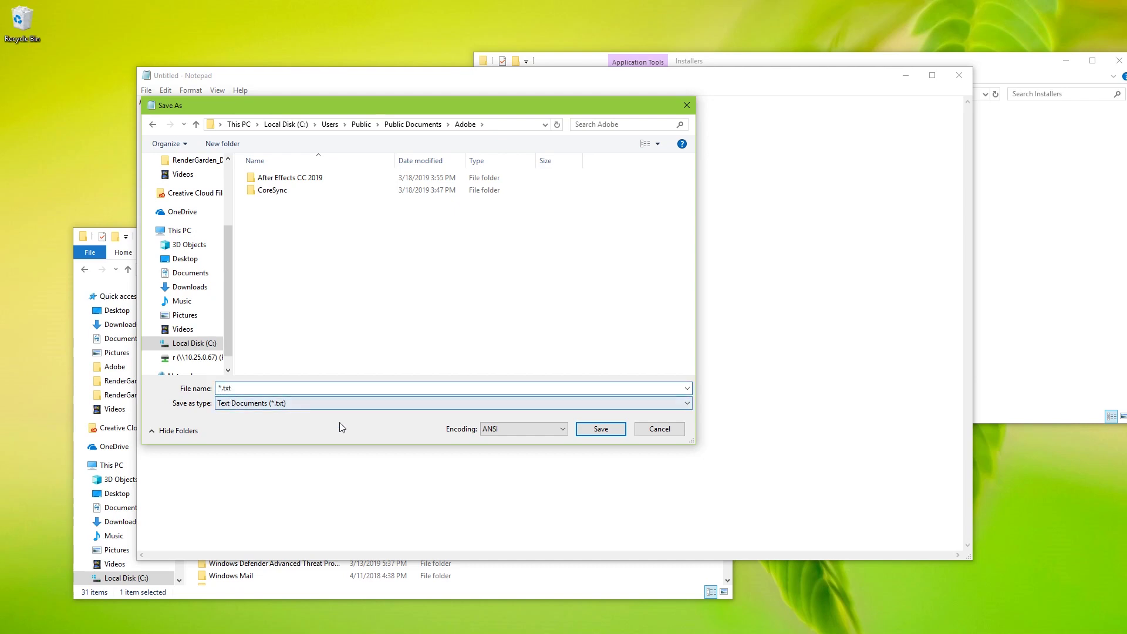
{"action": "type", "text": "ae_render_"}
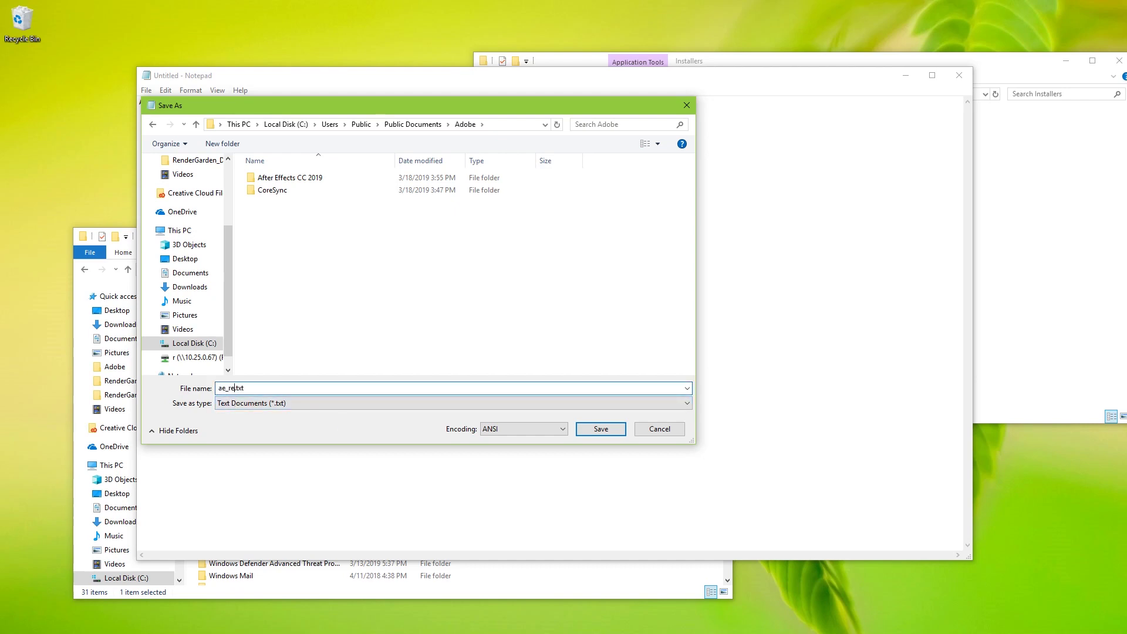
{"action": "type", "text": "only_node"}
{"action": "key", "text": "Return"}
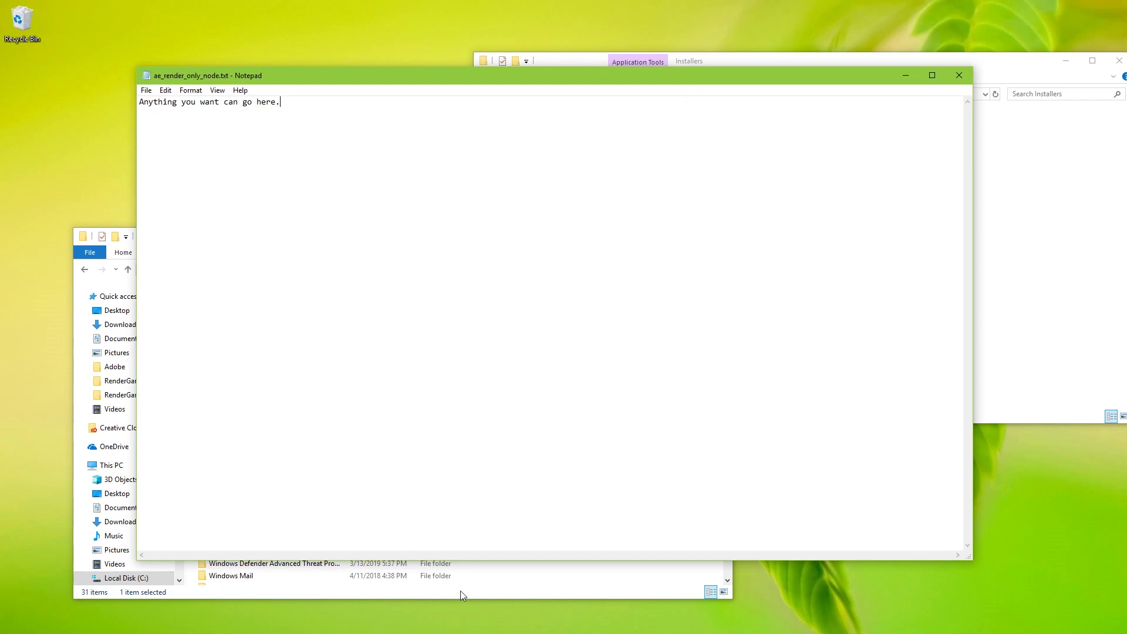
{"action": "key", "text": "super+s"}
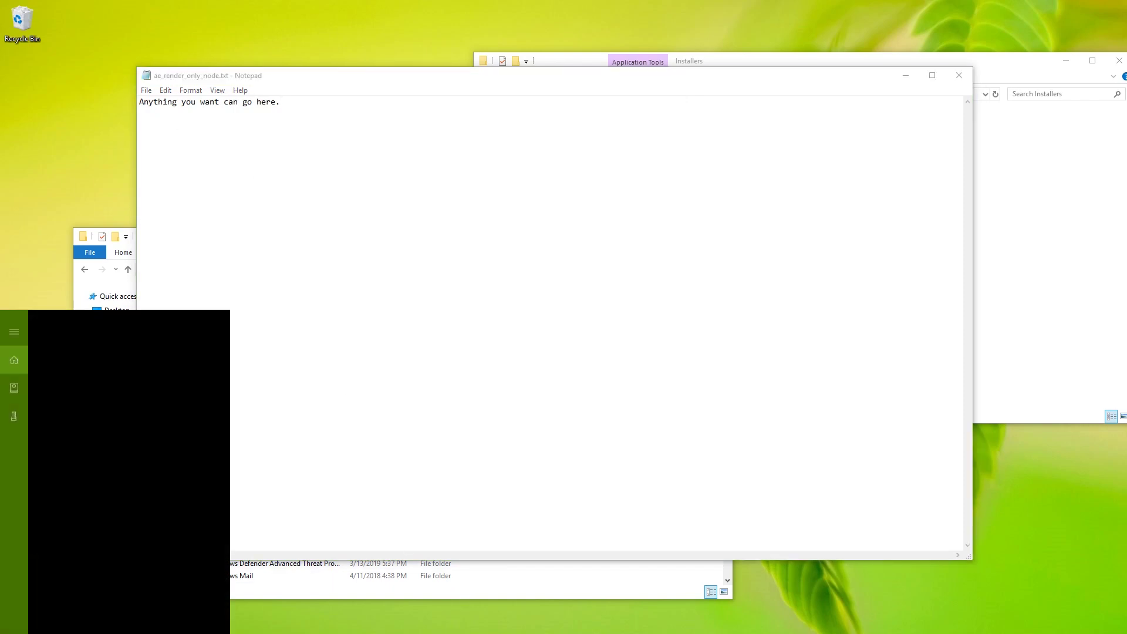
{"action": "type", "text": "after"}
{"action": "key", "text": "Return"}
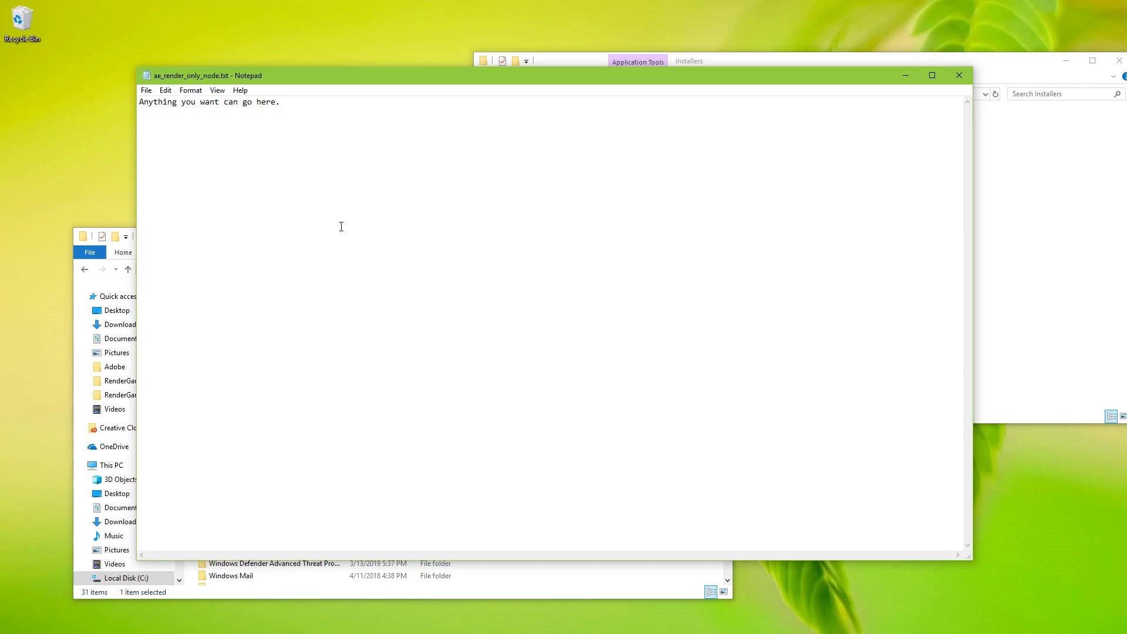
Step: Close Notepad and the Installers window, then open C:\Program Files\Mekajiki\RenderGarden
{"action": "left_click", "coordinate": [969, 77]}
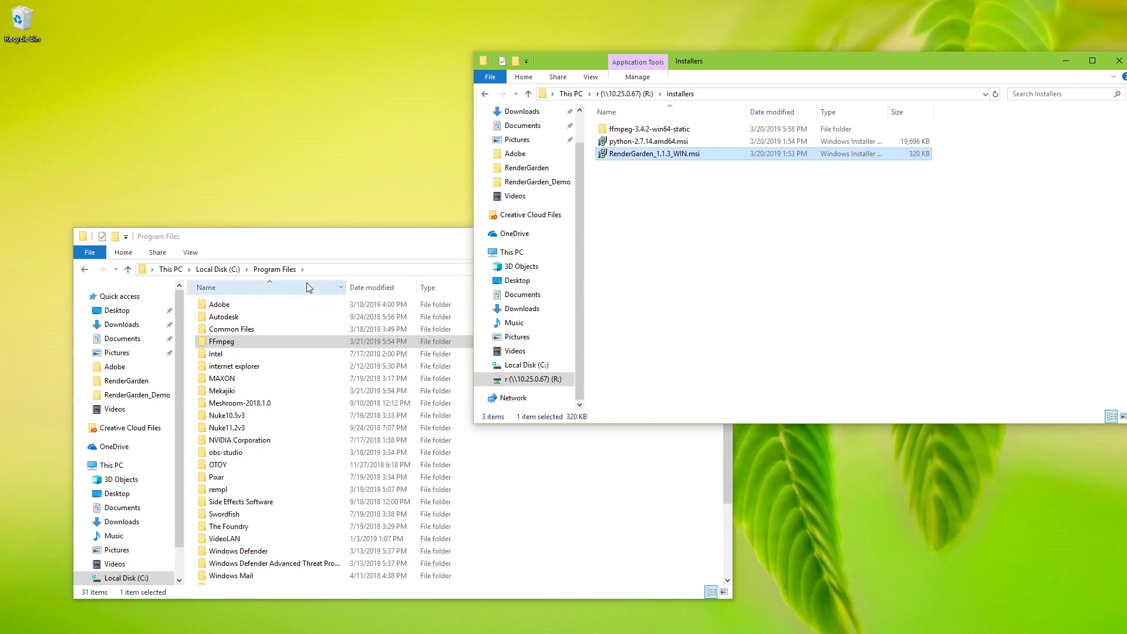
{"action": "left_click_drag", "start_coordinate": [1021, 58], "coordinate": [952, 83]}
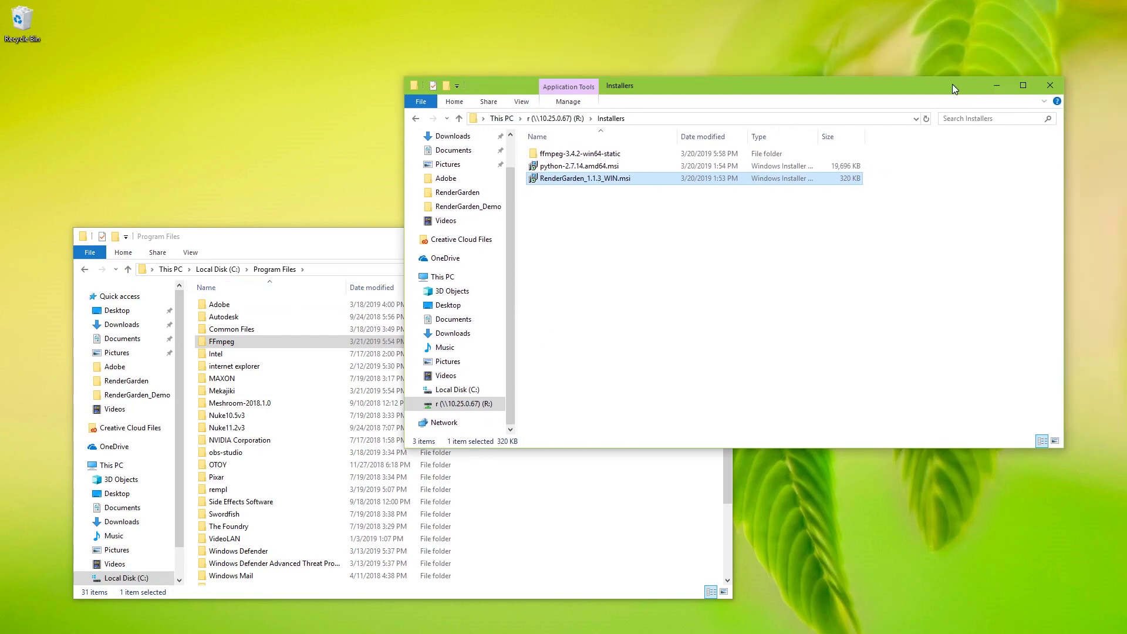
{"action": "left_click", "coordinate": [1056, 89]}
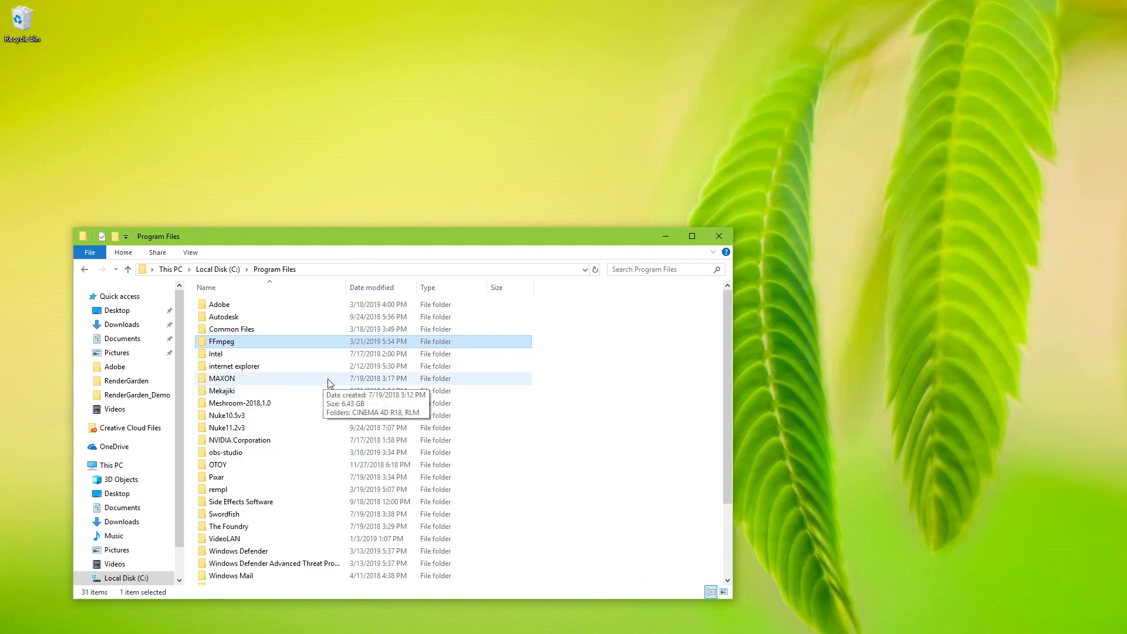
{"action": "double_click", "coordinate": [226, 392]}
{"action": "double_click", "coordinate": [251, 308]}
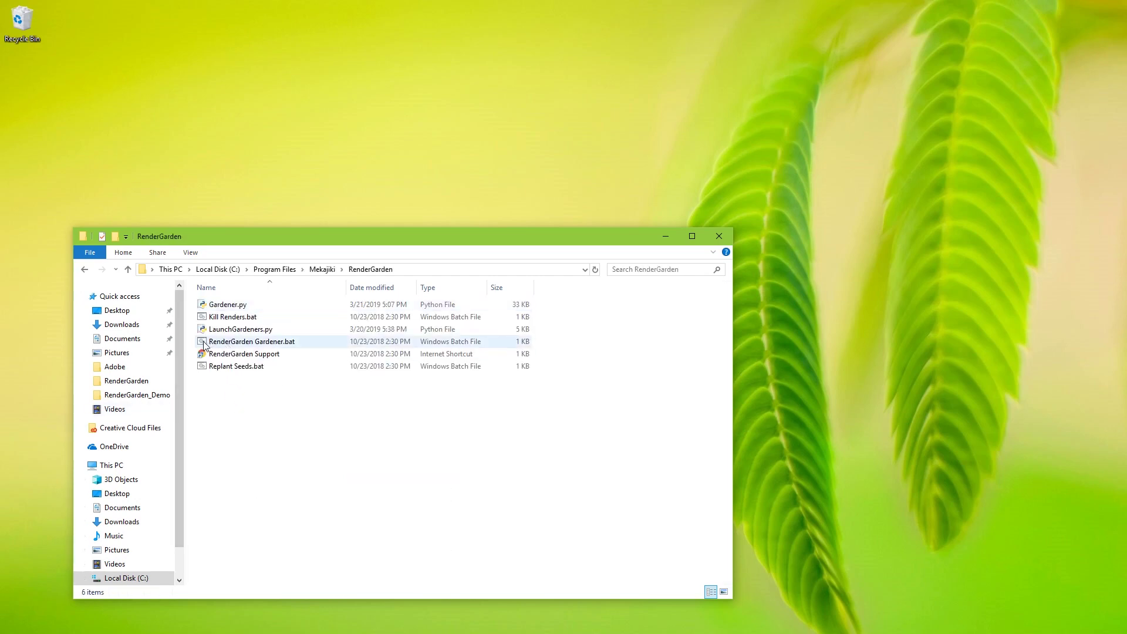
Step: Run RenderGarden Gardener.bat with 8 more processes watching R:\SeedBank
{"action": "double_click", "coordinate": [223, 342]}
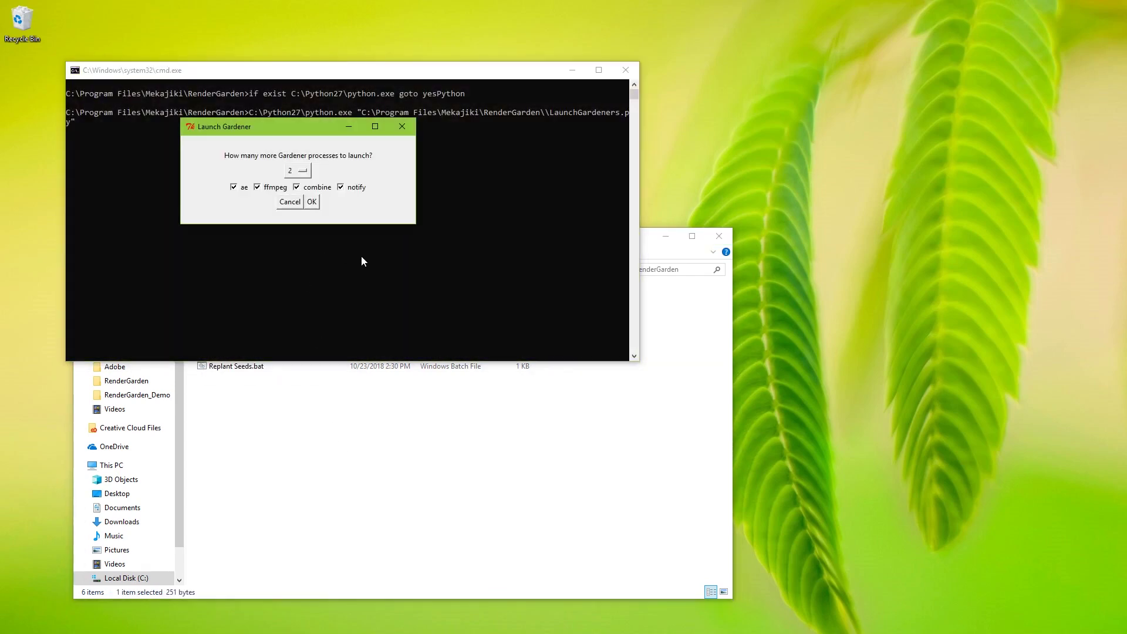
{"action": "left_click", "coordinate": [305, 171]}
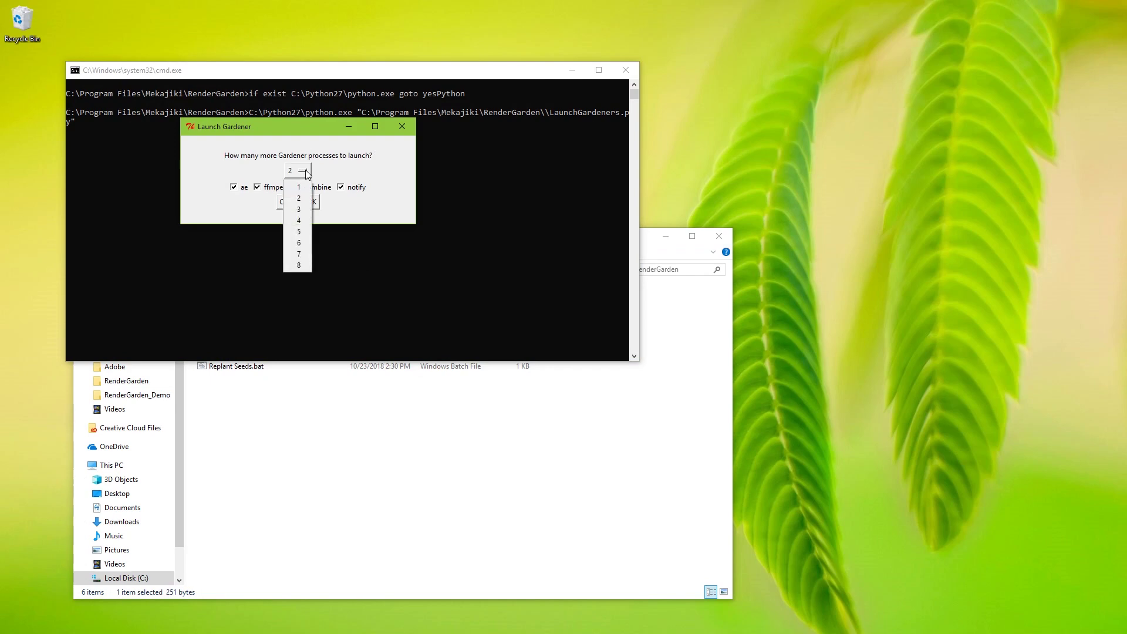
{"action": "left_click", "coordinate": [297, 265]}
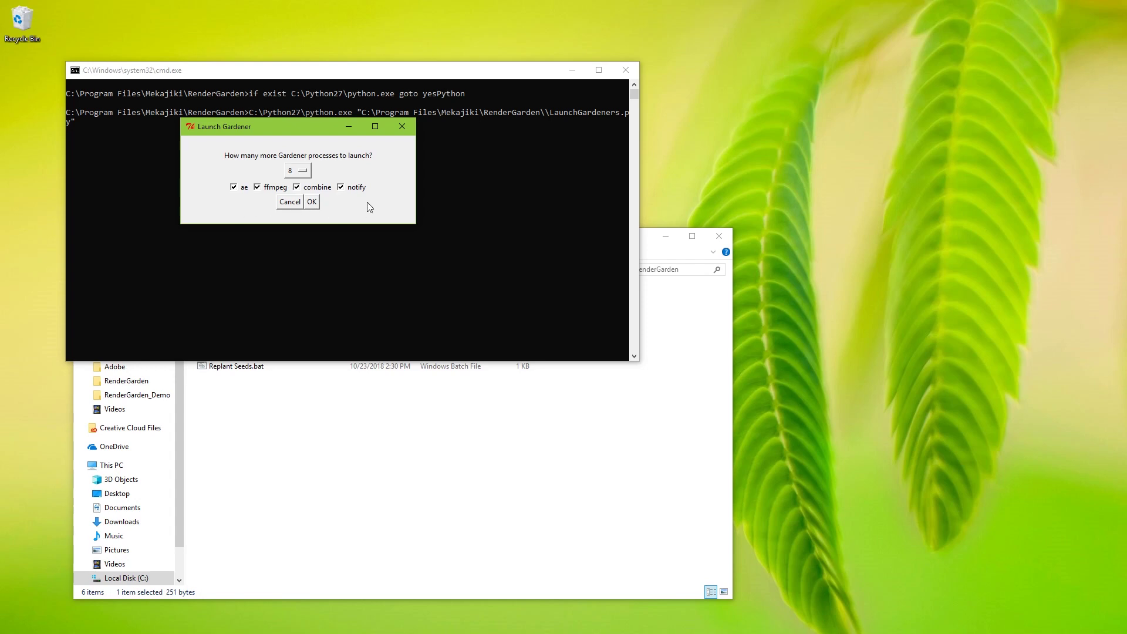
{"action": "left_click", "coordinate": [311, 202]}
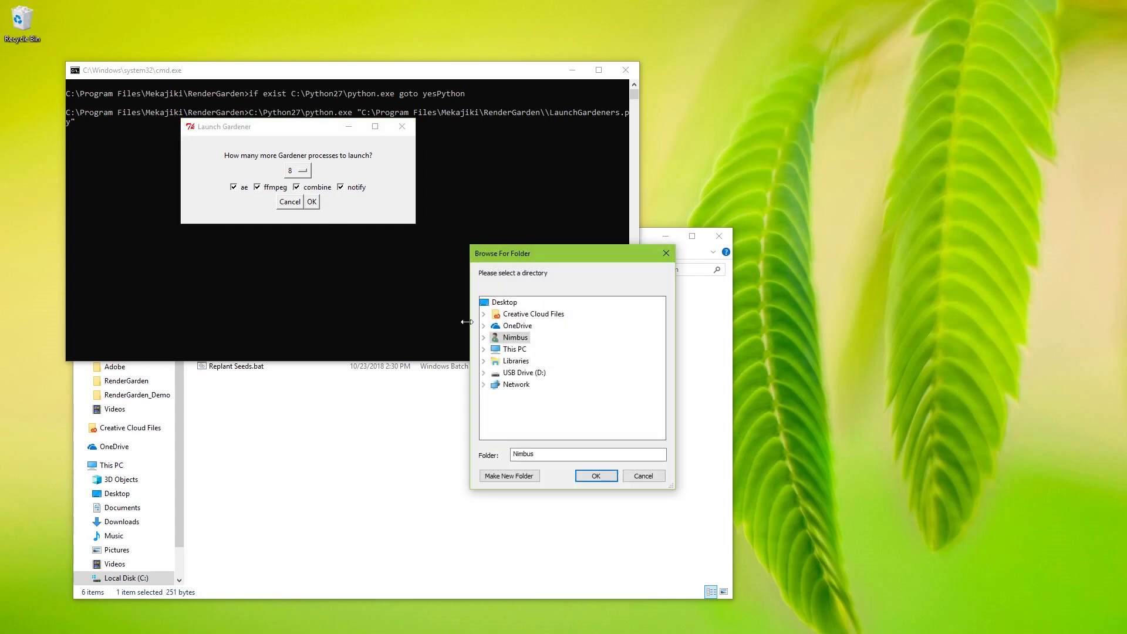
{"action": "left_click", "coordinate": [484, 350]}
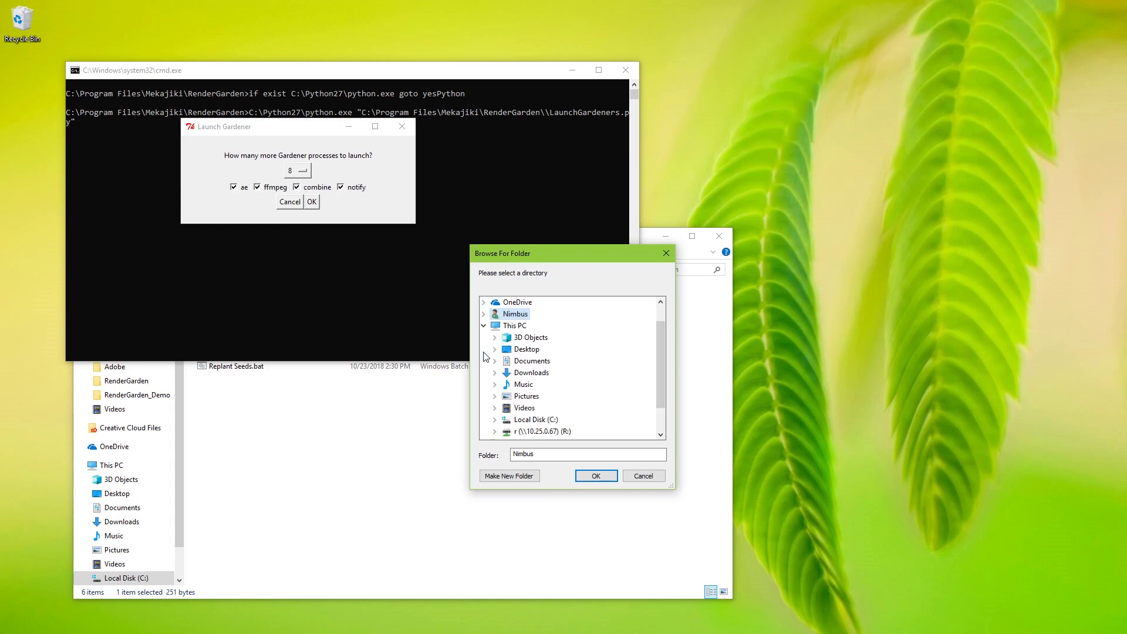
{"action": "double_click", "coordinate": [536, 432]}
{"action": "double_click", "coordinate": [541, 433]}
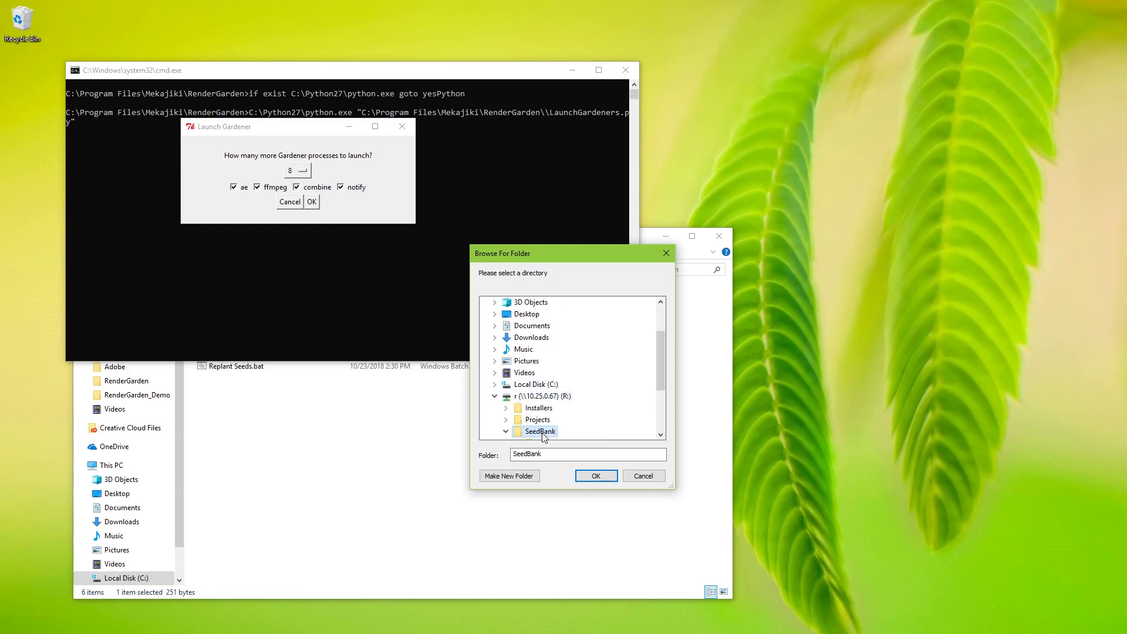
{"action": "left_click", "coordinate": [595, 476]}
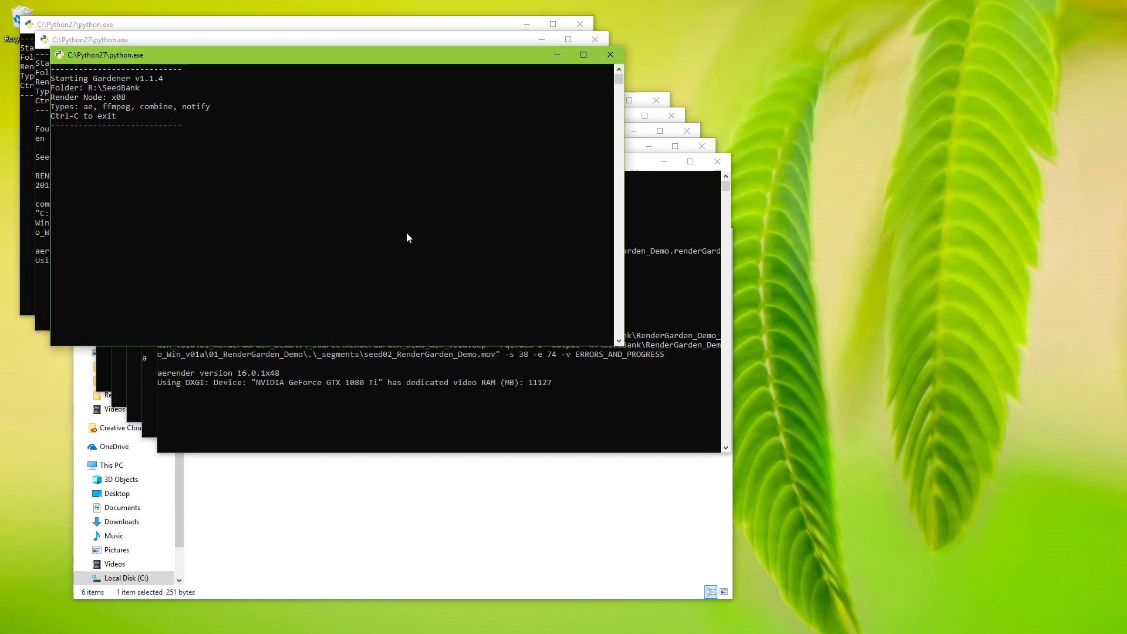
Step: Move the seed01 Gardener console lower and open Task Manager from the taskbar
{"action": "left_click_drag", "start_coordinate": [365, 40], "coordinate": [450, 234]}
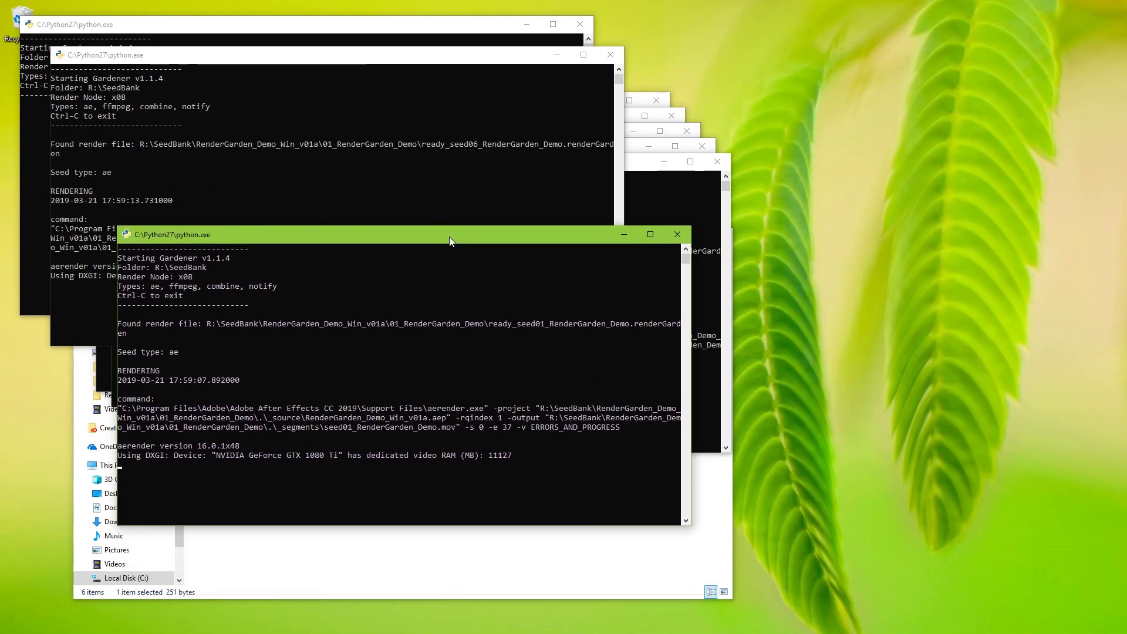
{"action": "right_click", "coordinate": [736, 629]}
{"action": "left_click", "coordinate": [771, 626]}
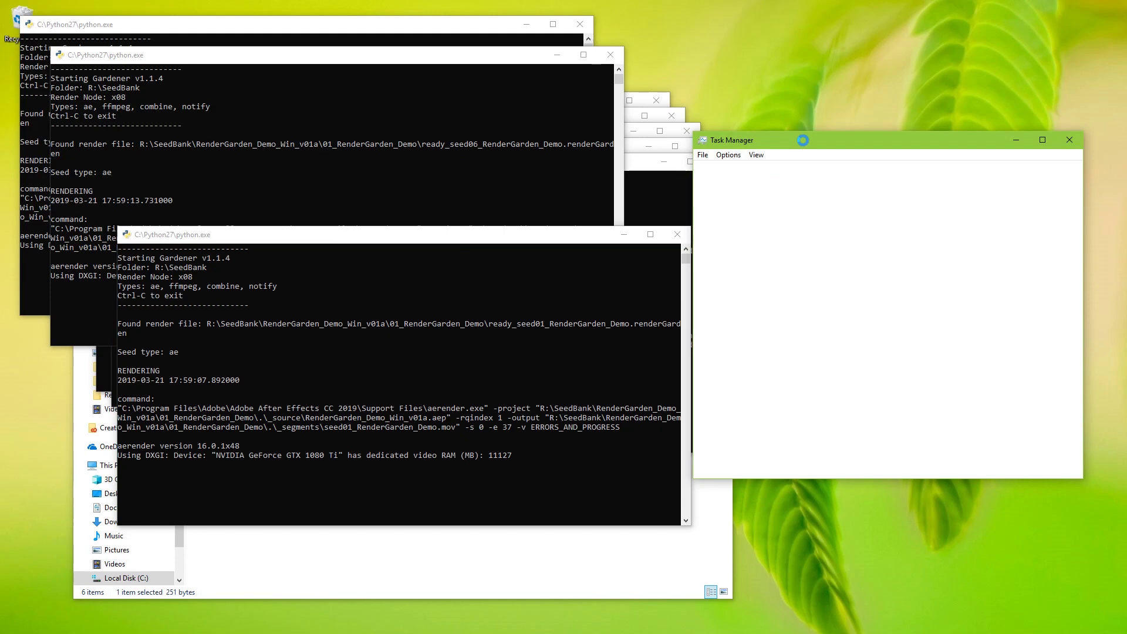
Step: Show Task Manager's CPU performance graph at 100% beside the rendering Gardener consoles
{"action": "left_click", "coordinate": [509, 235]}
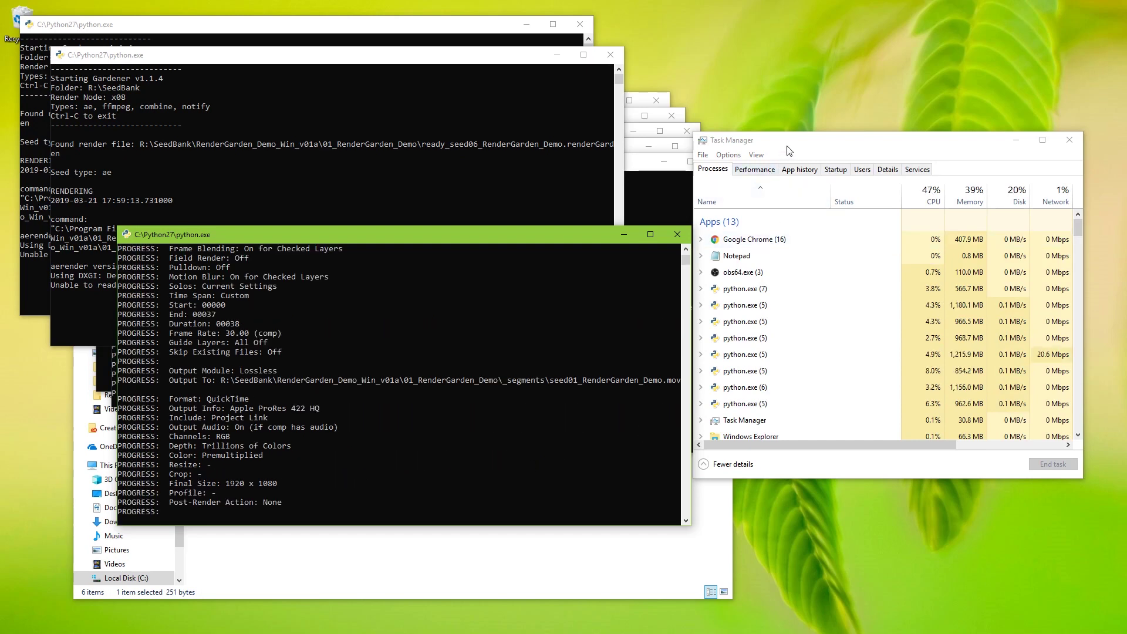
{"action": "left_click_drag", "start_coordinate": [788, 145], "coordinate": [798, 40]}
{"action": "left_click", "coordinate": [720, 117]}
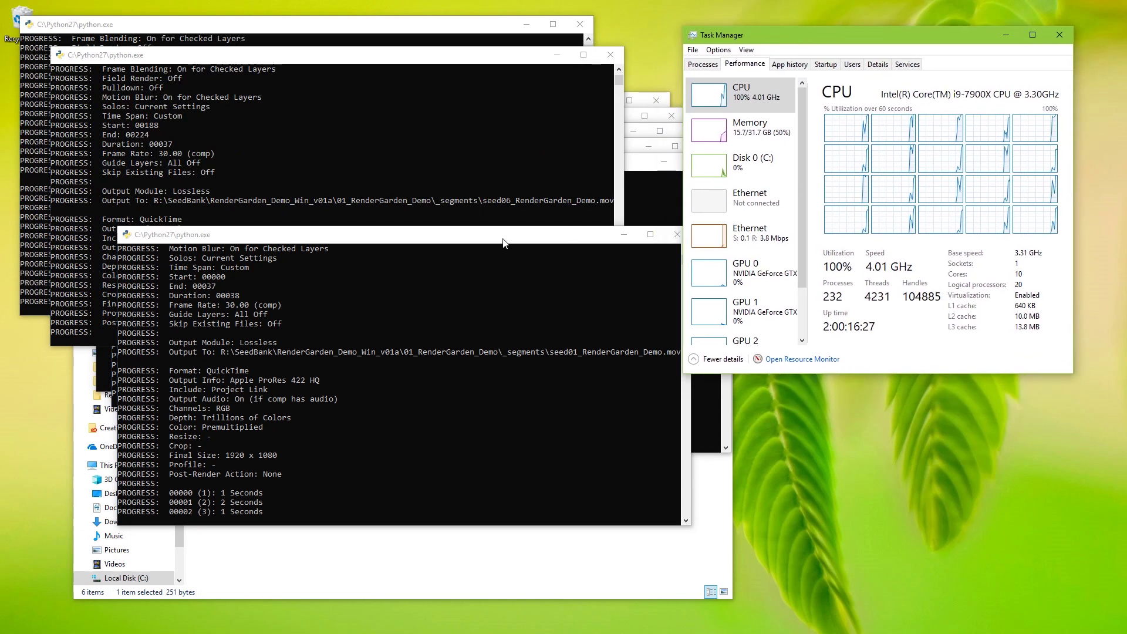
{"action": "left_click_drag", "start_coordinate": [503, 240], "coordinate": [441, 368]}
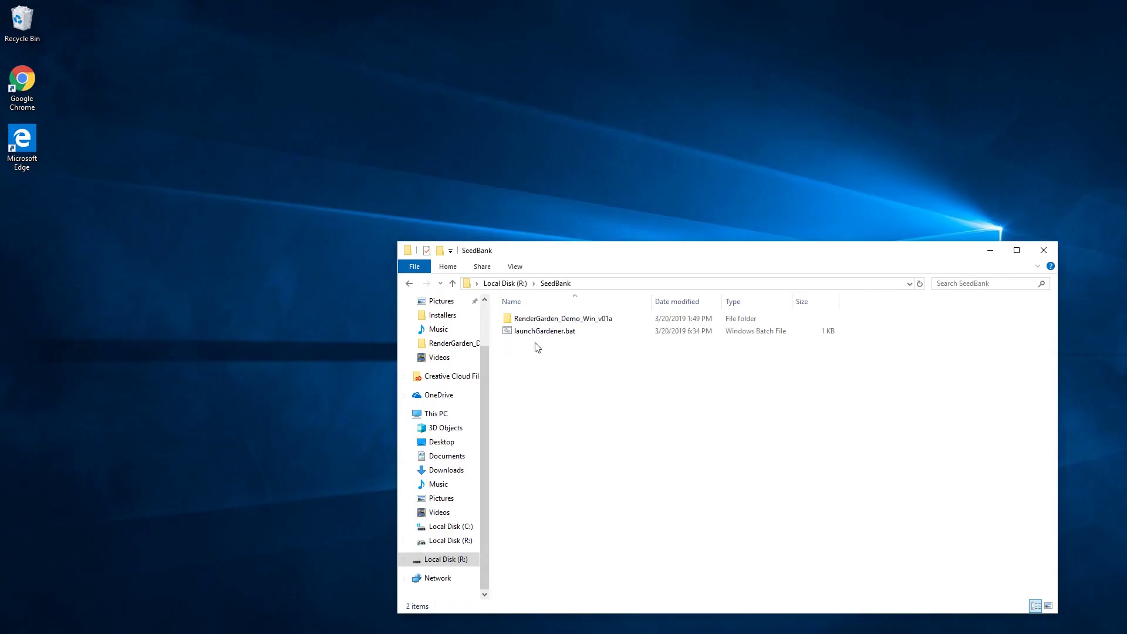
Step: Open RenderGarden_Demo_Win_v01a, then 01_RenderGarden_Demo, and widen the Name column to show full seed names
{"action": "double_click", "coordinate": [575, 320]}
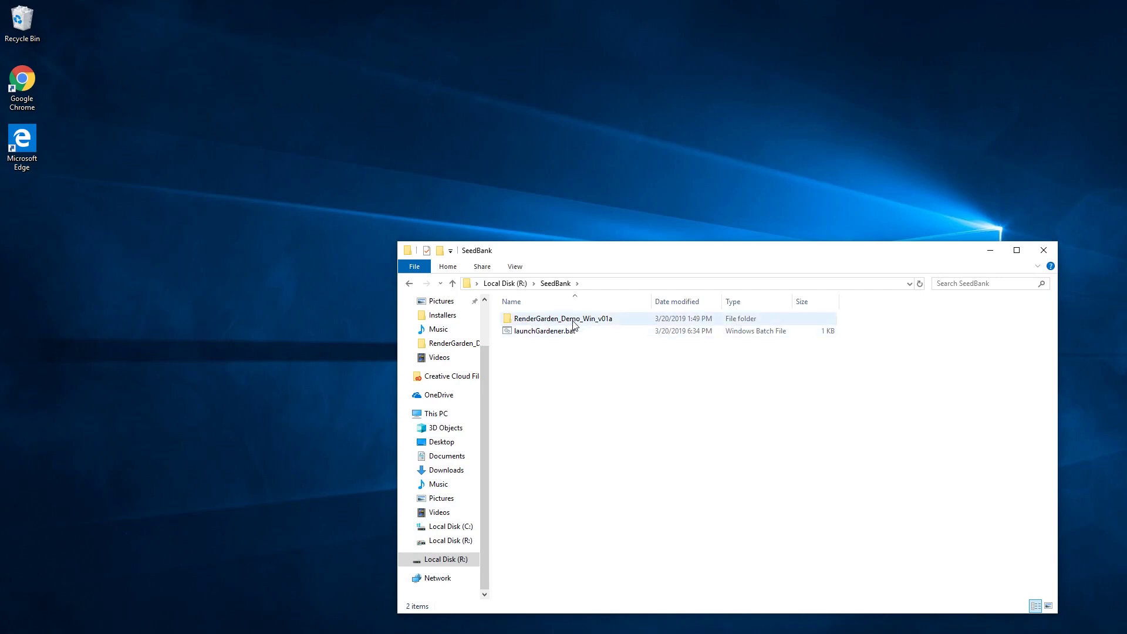
{"action": "double_click", "coordinate": [577, 320]}
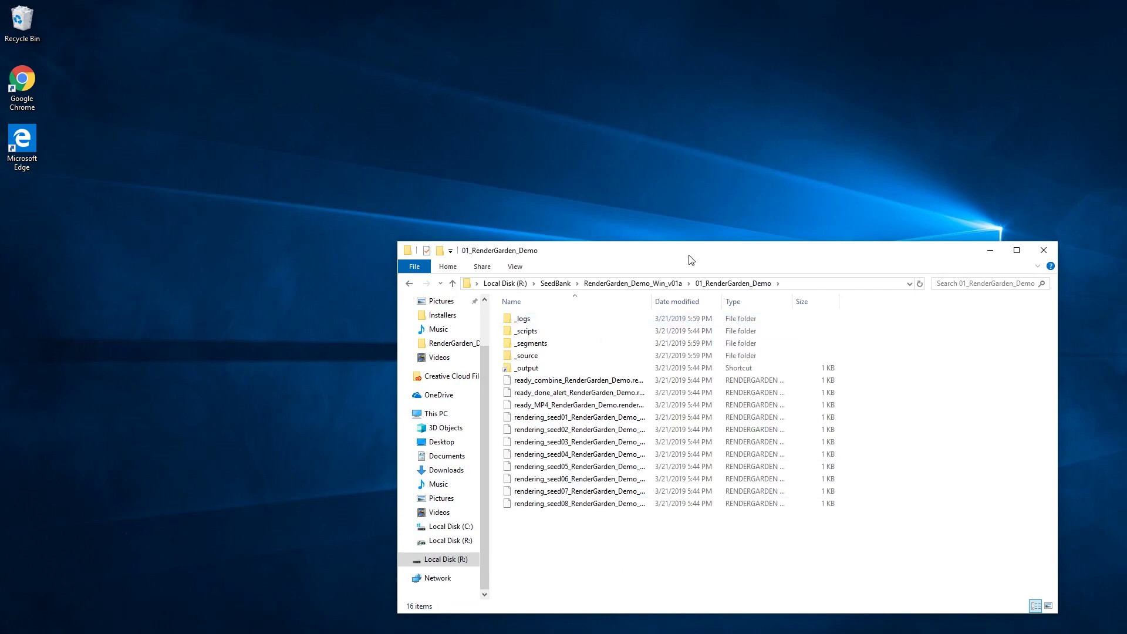
{"action": "left_click_drag", "start_coordinate": [652, 304], "coordinate": [743, 304]}
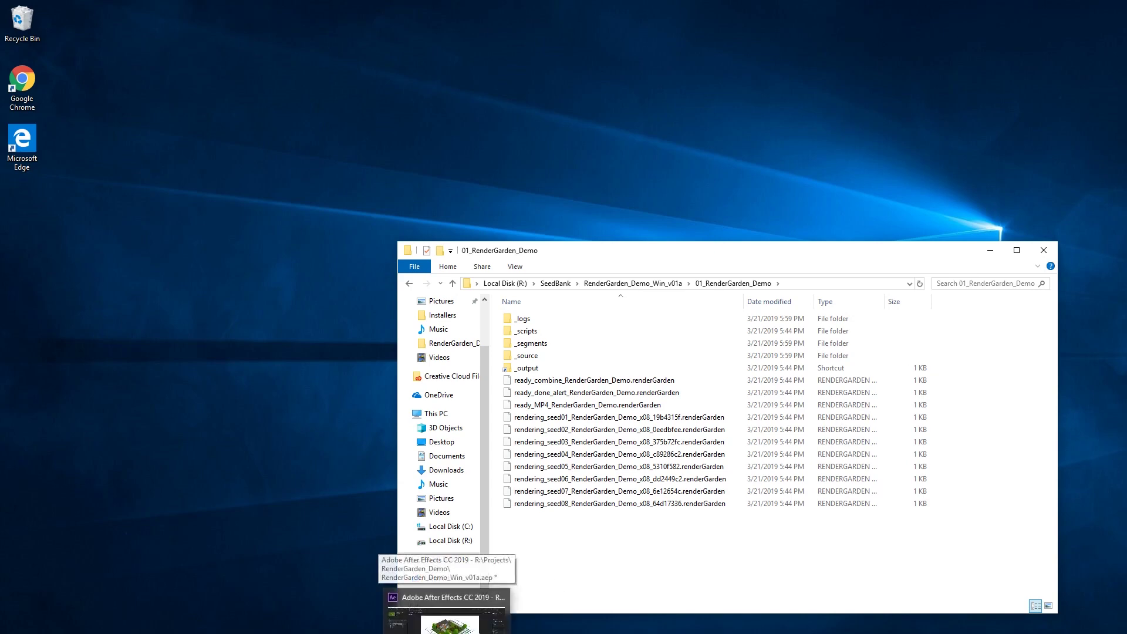
Step: Launch a Notify only Gardener from the RenderGarden panel, then minimize After Effects
{"action": "left_click", "coordinate": [458, 619]}
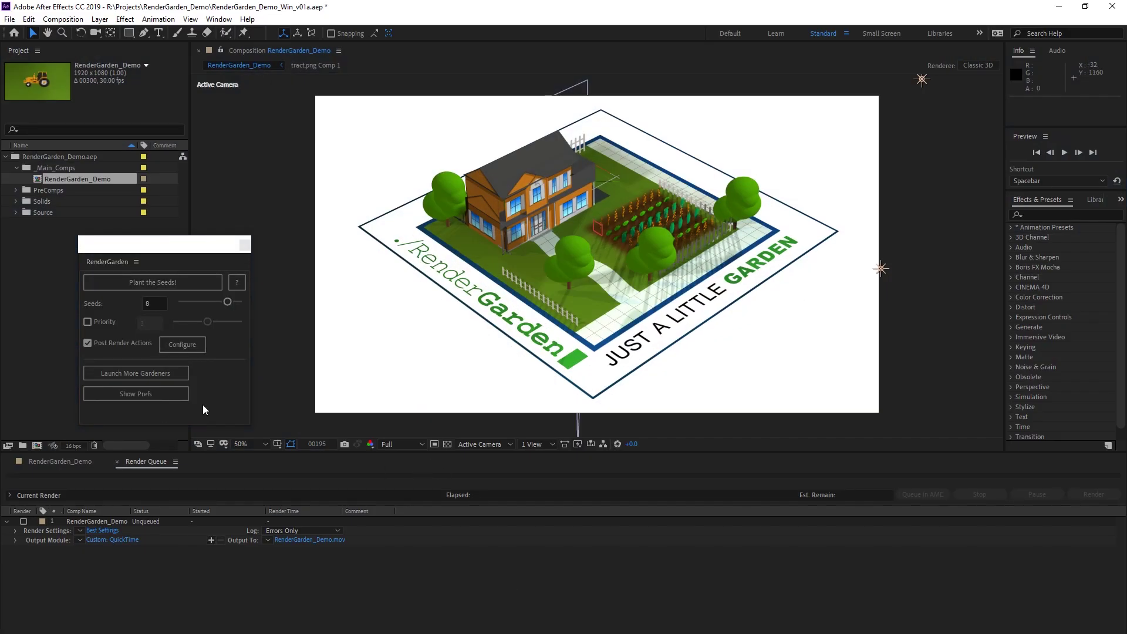
{"action": "left_click", "coordinate": [168, 371]}
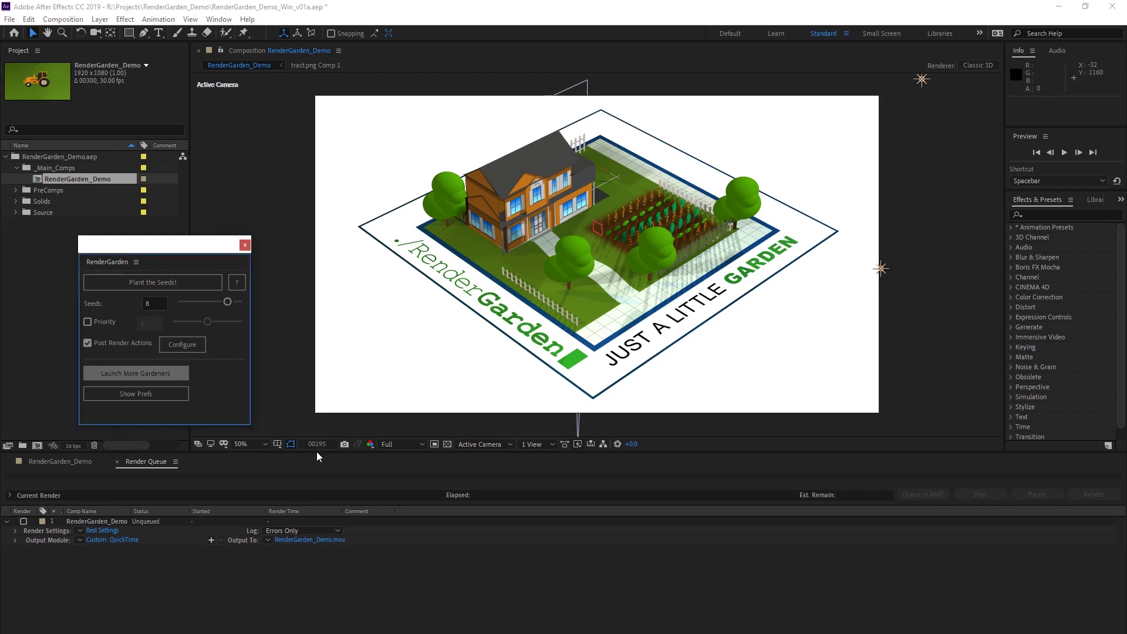
{"action": "left_click", "coordinate": [557, 342]}
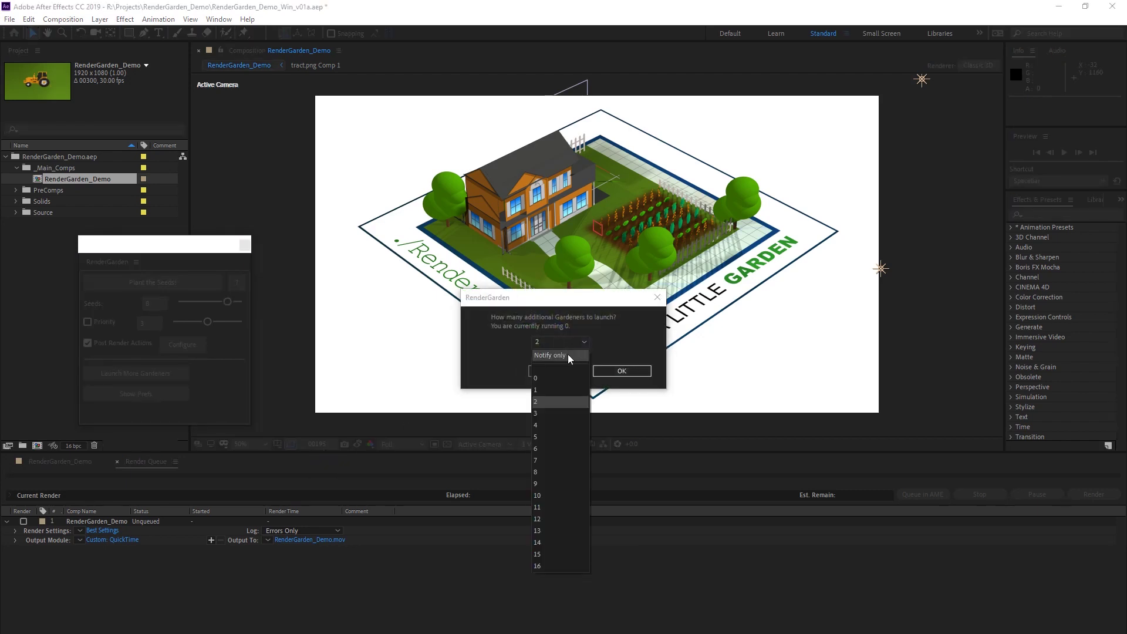
{"action": "left_click", "coordinate": [568, 355]}
{"action": "left_click", "coordinate": [623, 370]}
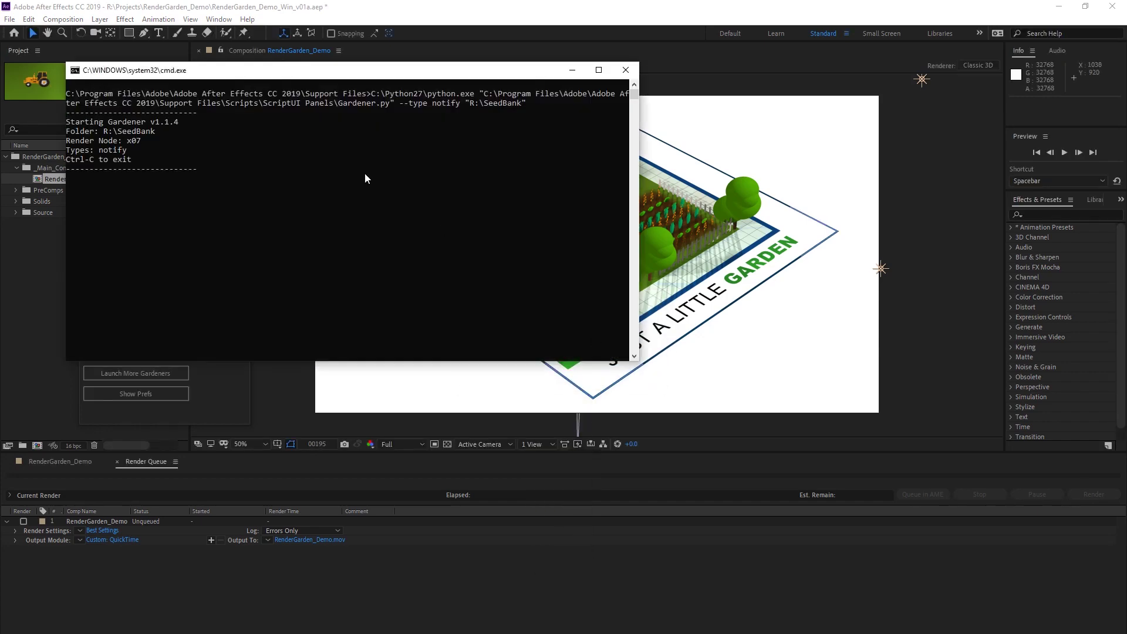
{"action": "left_click", "coordinate": [572, 70]}
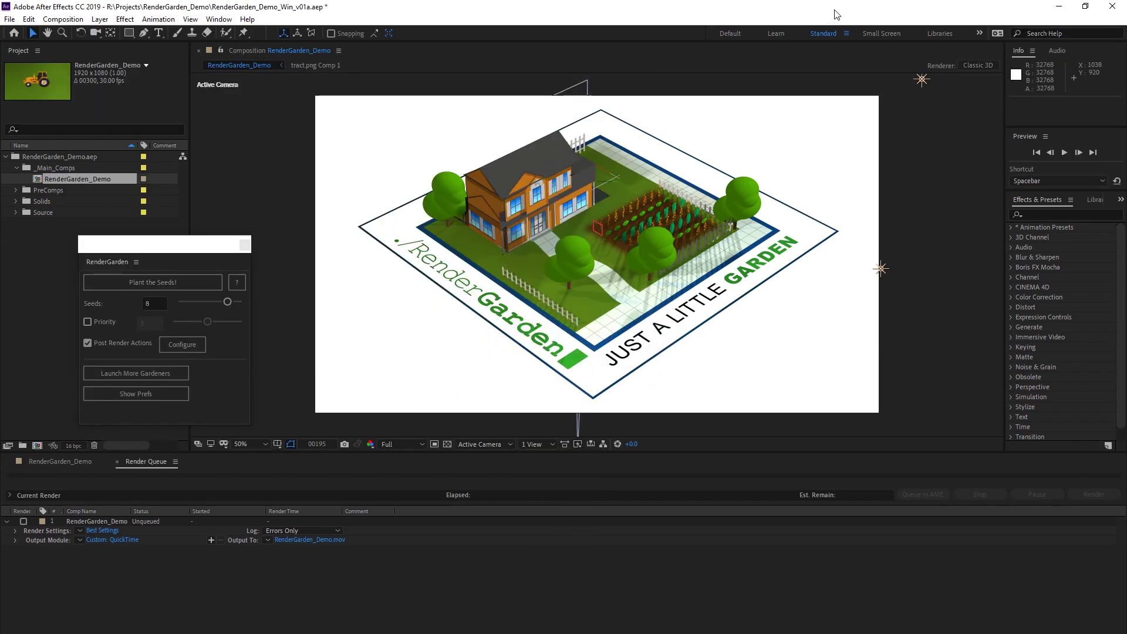
{"action": "left_click", "coordinate": [1060, 9]}
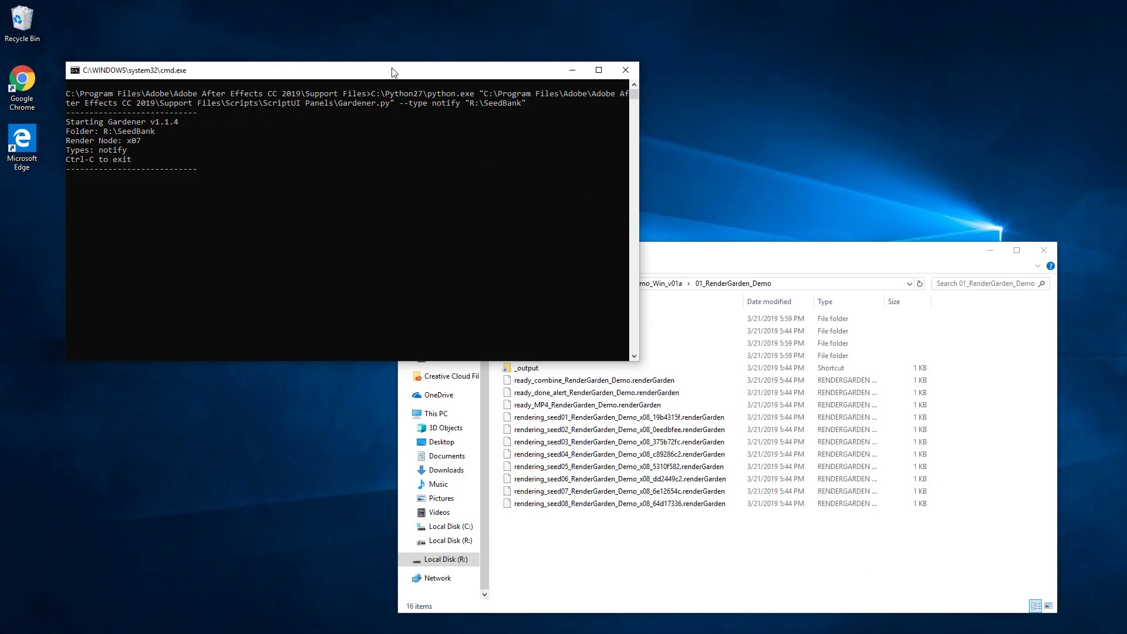
Step: Shift the notify Gardener console aside and let it run until RENDER COMPLETE (0:05:43)
{"action": "left_click_drag", "start_coordinate": [393, 73], "coordinate": [424, 77]}
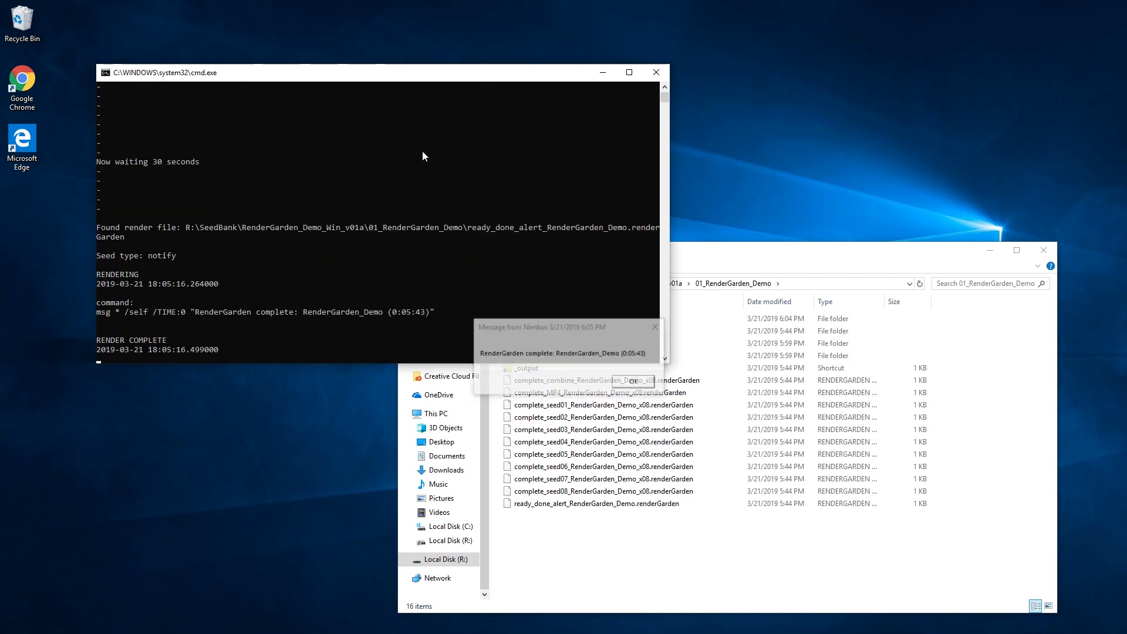
Step: Move the Message from Nimbus completion box left and dismiss it with OK
{"action": "left_click_drag", "start_coordinate": [573, 335], "coordinate": [488, 332]}
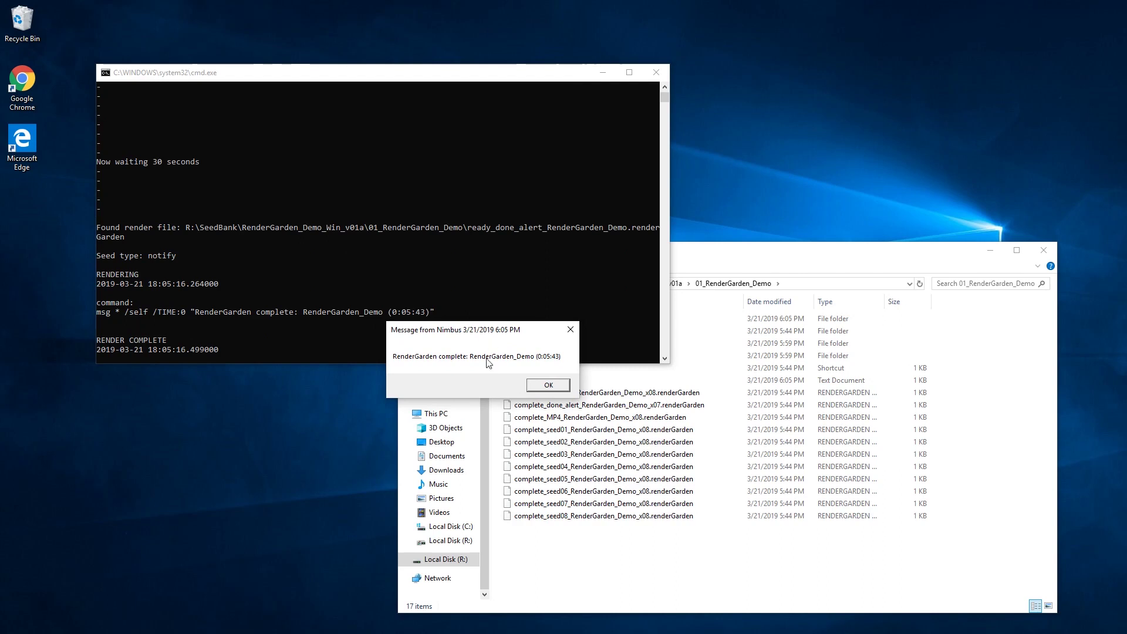
{"action": "left_click", "coordinate": [563, 389]}
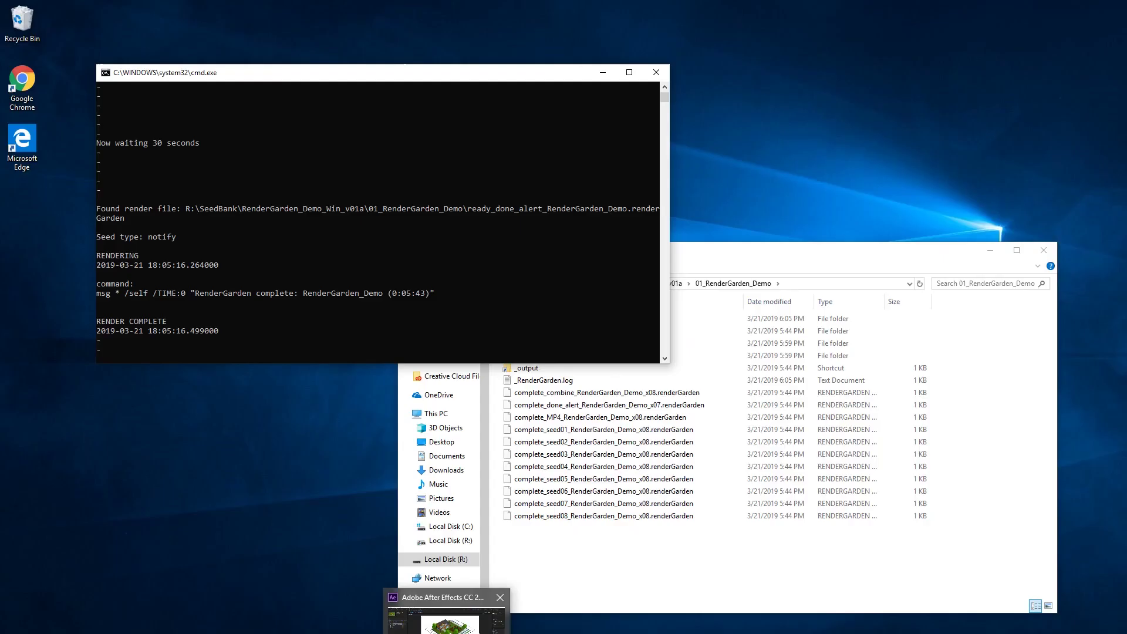
Step: Queue the RenderGarden_Demo comp and select the seed count of 8 in the RenderGarden panel
{"action": "left_click", "coordinate": [450, 613]}
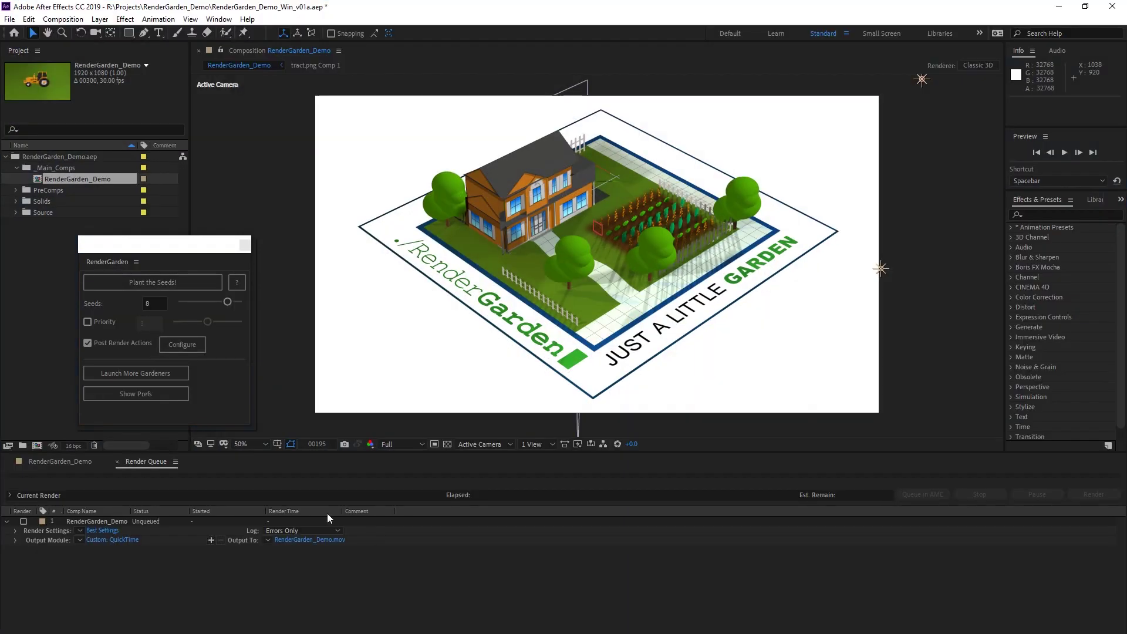
{"action": "left_click", "coordinate": [24, 521]}
{"action": "left_click", "coordinate": [155, 308]}
{"action": "double_click", "coordinate": [153, 303]}
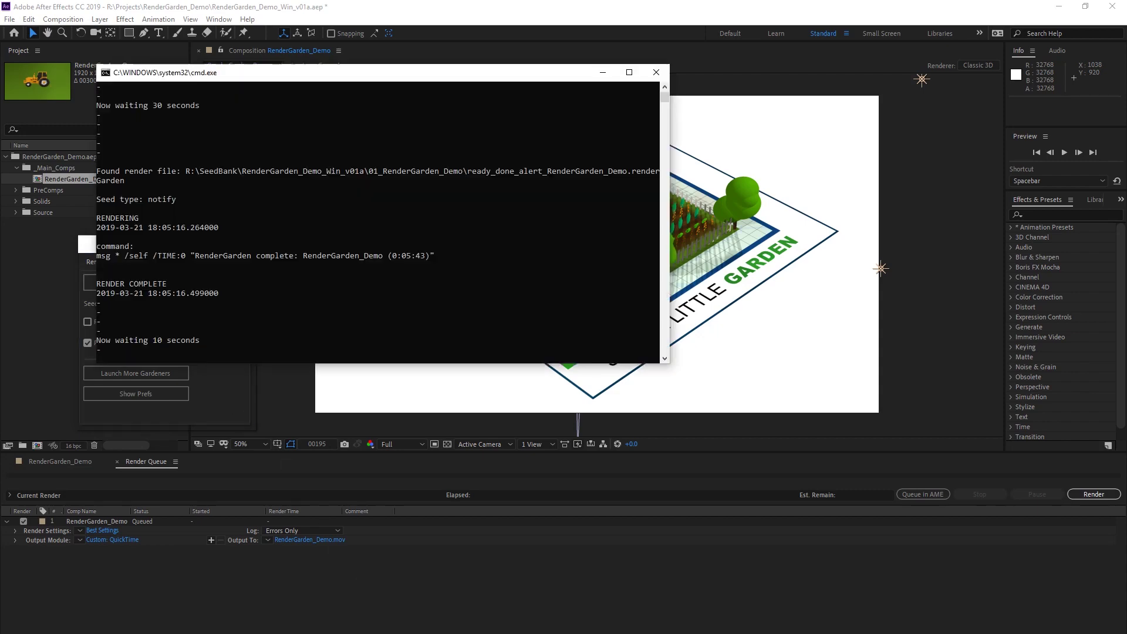
Step: Terminate the notify Gardener console with Ctrl+C and confirm, then nudge the RenderGarden panel left
{"action": "left_click", "coordinate": [371, 218]}
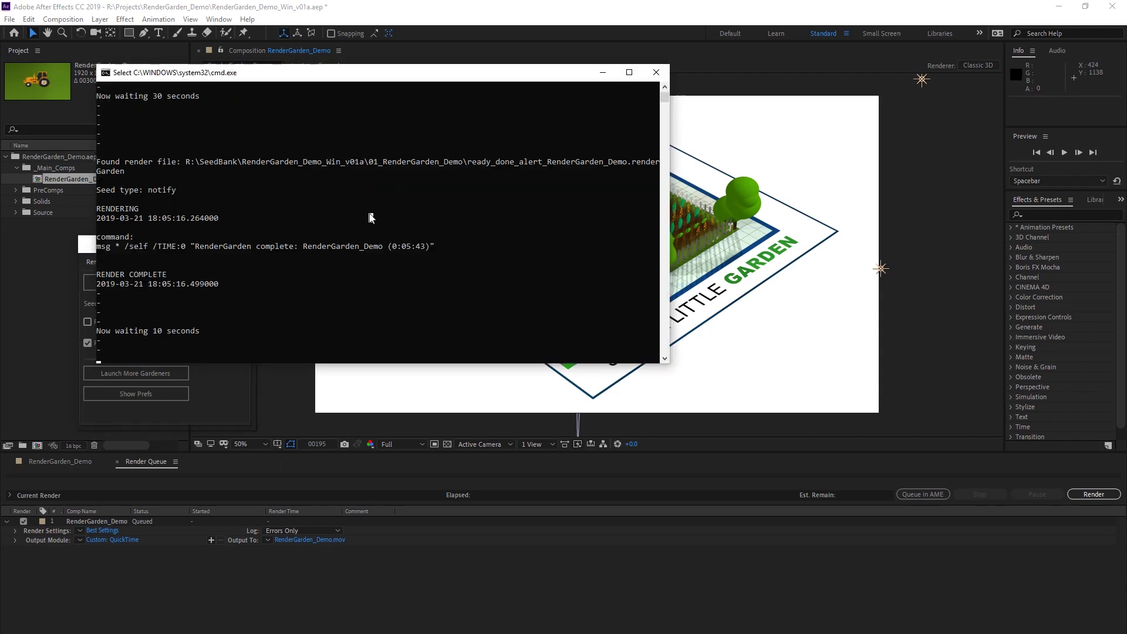
{"action": "key", "text": "Escape"}
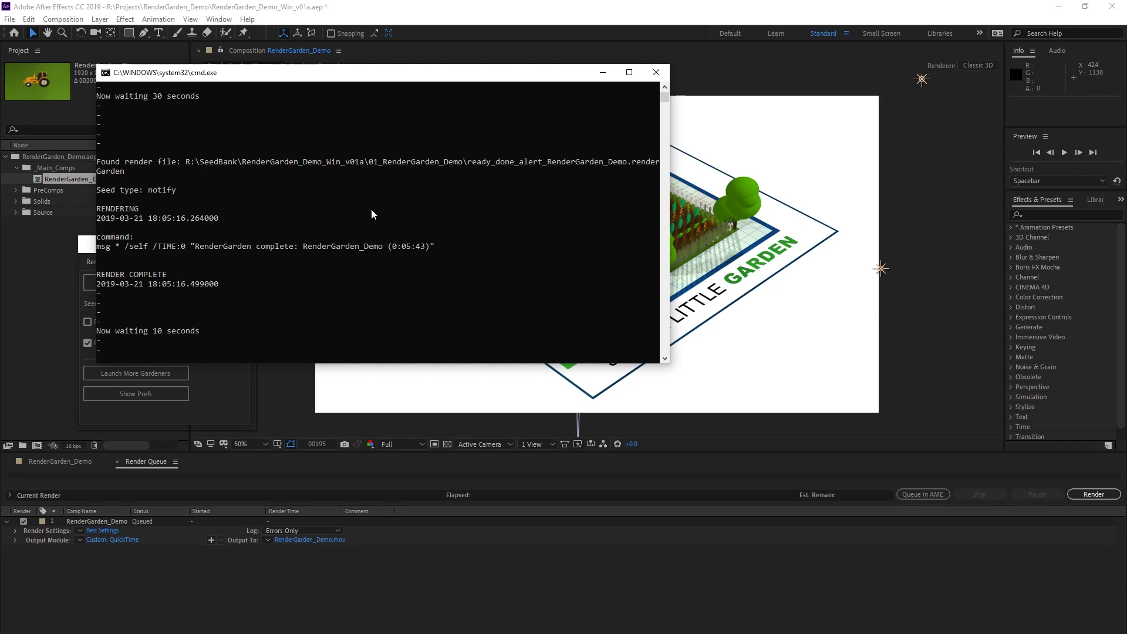
{"action": "left_click_drag", "start_coordinate": [450, 76], "coordinate": [469, 83]}
{"action": "key", "text": "ctrl+c"}
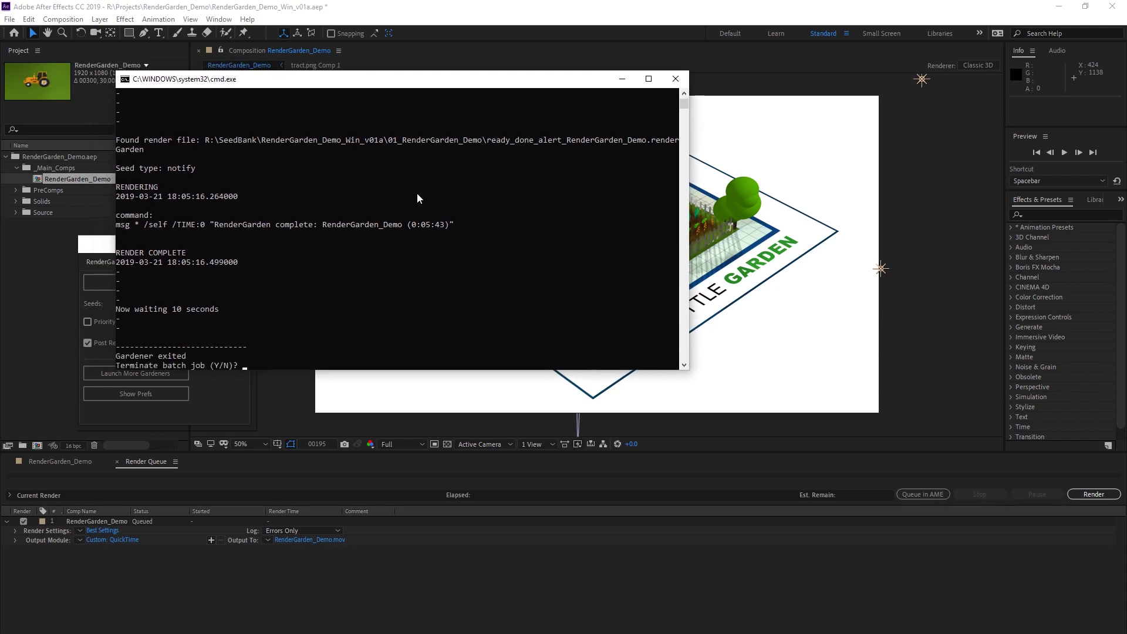
{"action": "key", "text": "Return"}
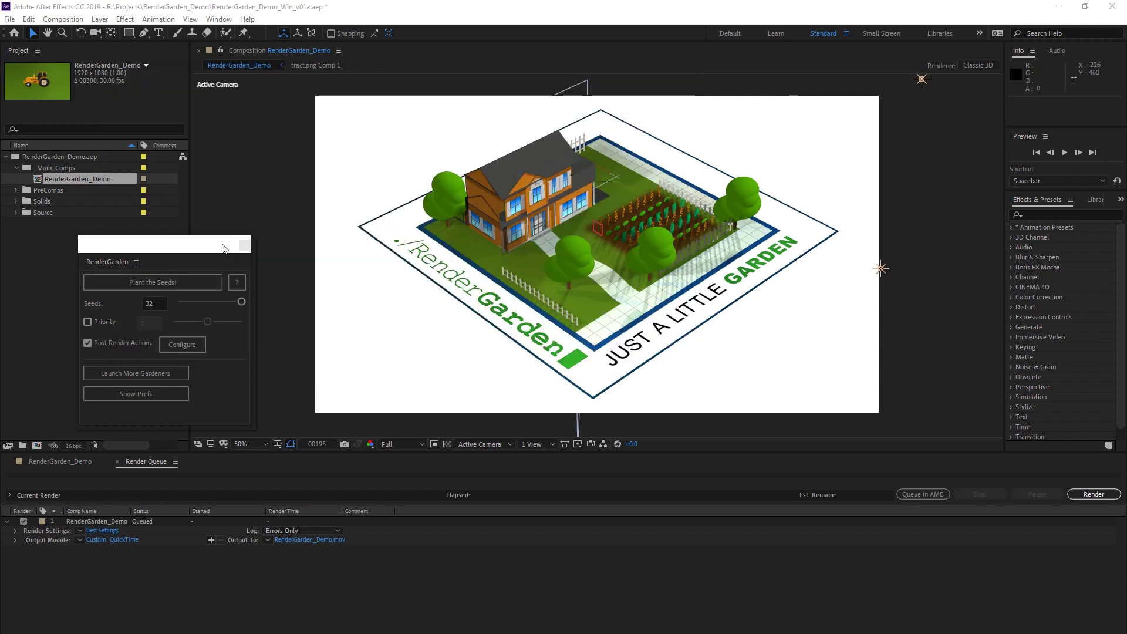
{"action": "left_click_drag", "start_coordinate": [191, 251], "coordinate": [165, 248]}
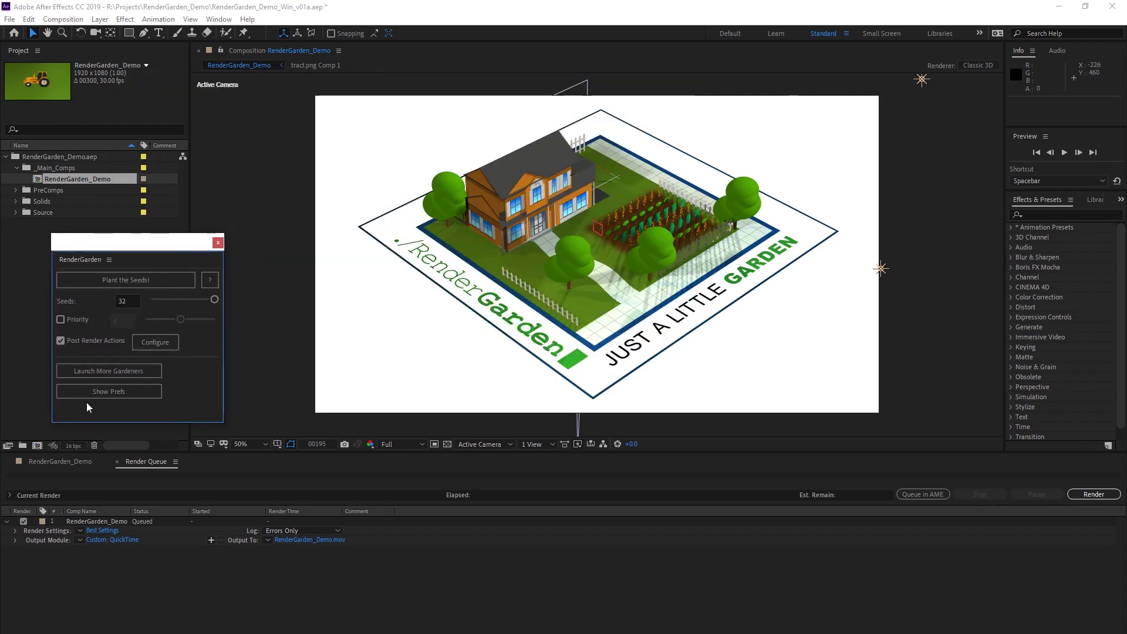
Step: Plant seeds for the queued RenderGarden_Demo comp and launch 8 Gardener processes
{"action": "left_click", "coordinate": [154, 281]}
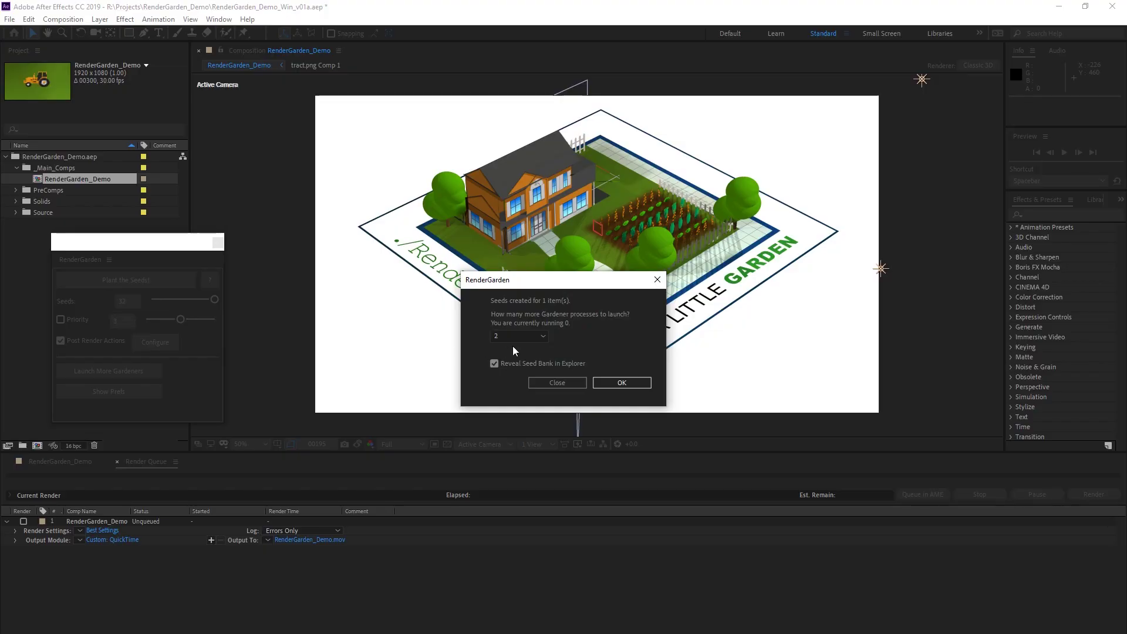
{"action": "left_click", "coordinate": [533, 340]}
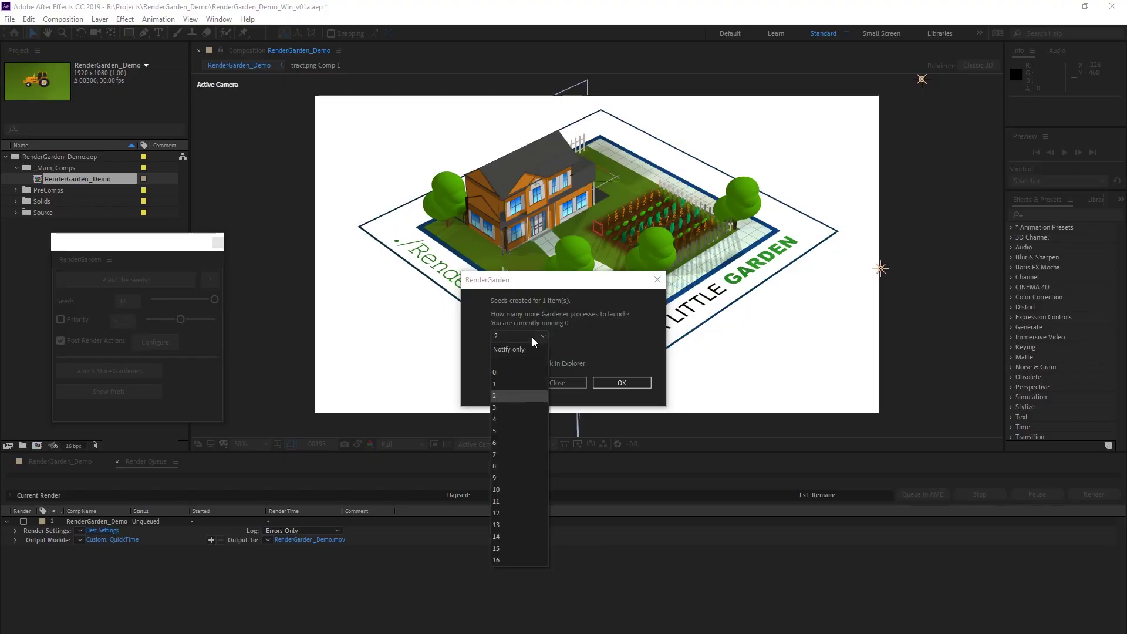
{"action": "left_click", "coordinate": [511, 470]}
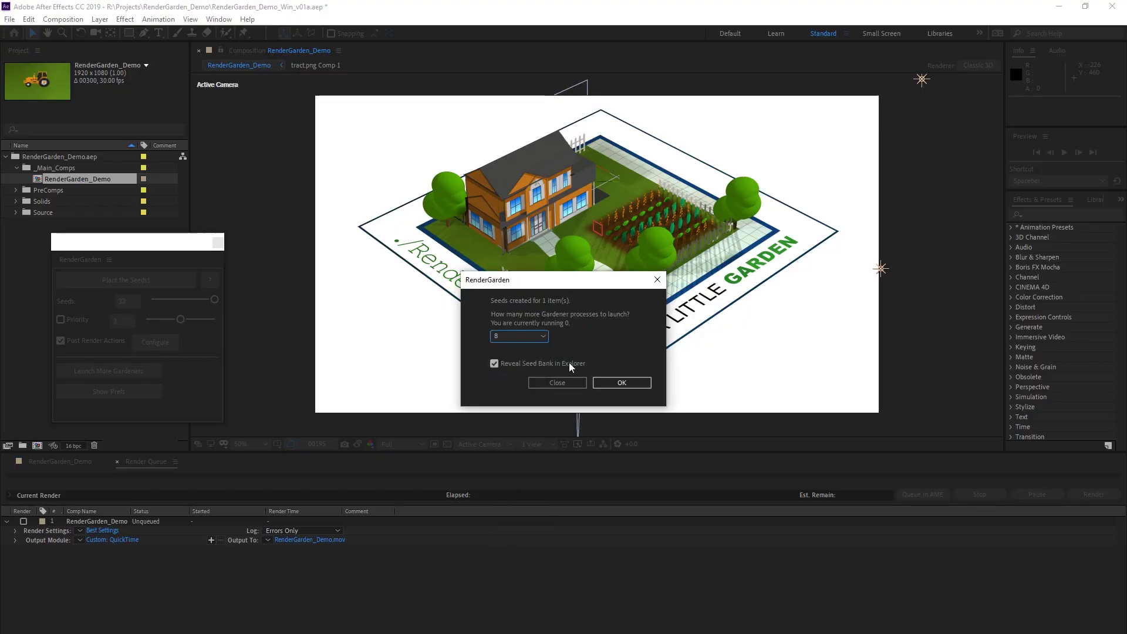
{"action": "left_click", "coordinate": [634, 384]}
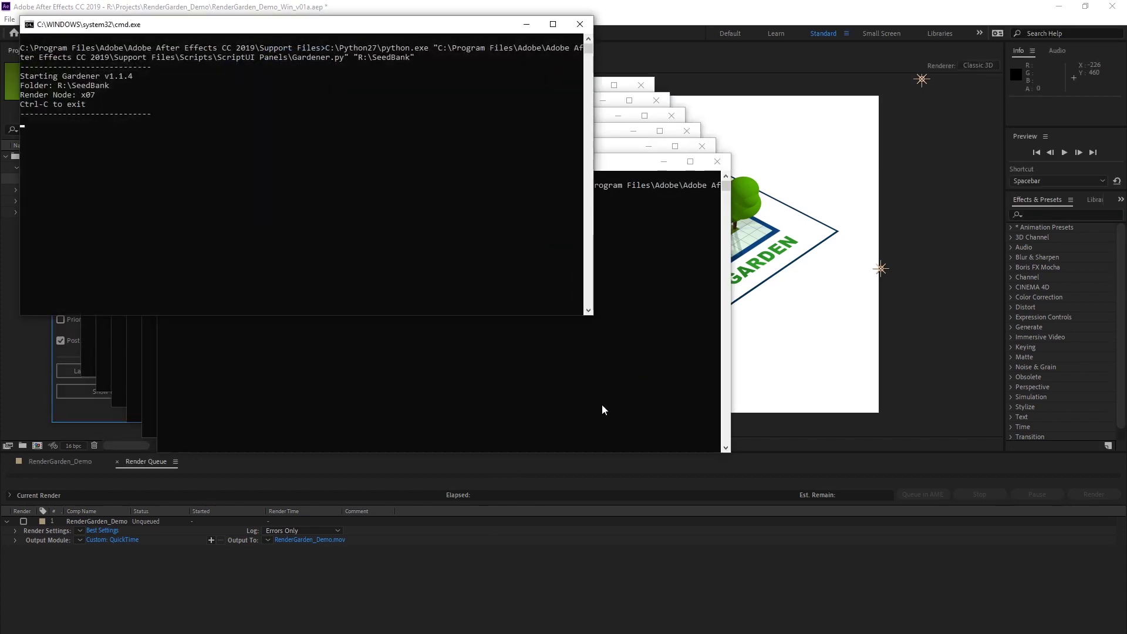
Step: Minimize After Effects and open Task Manager's Performance view for CPU graphs
{"action": "left_click", "coordinate": [1058, 6]}
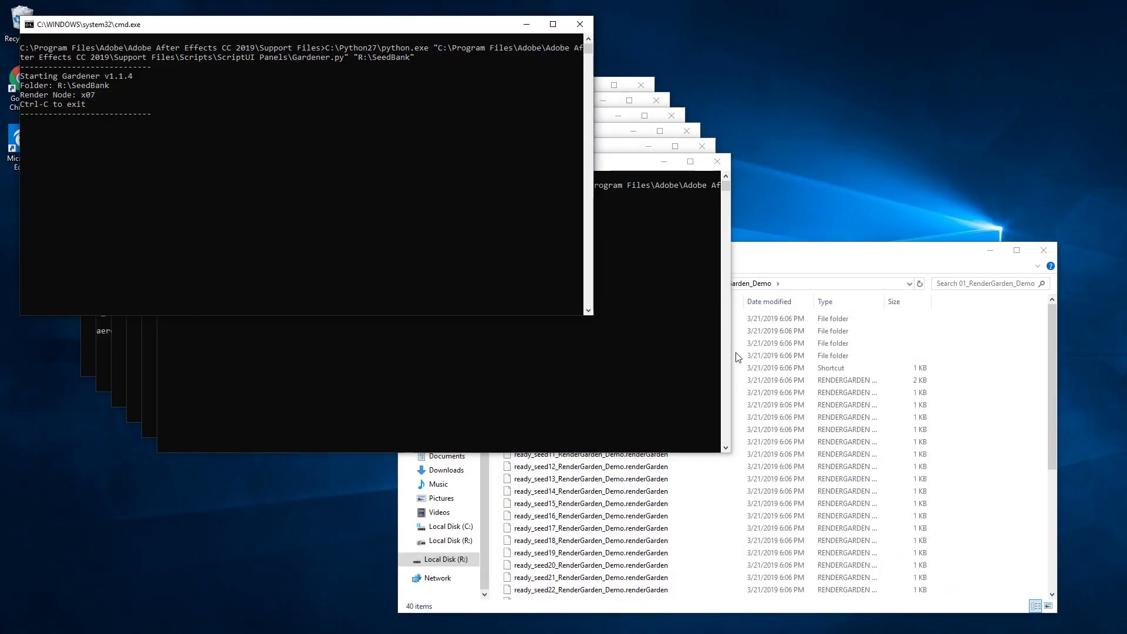
{"action": "right_click", "coordinate": [685, 630]}
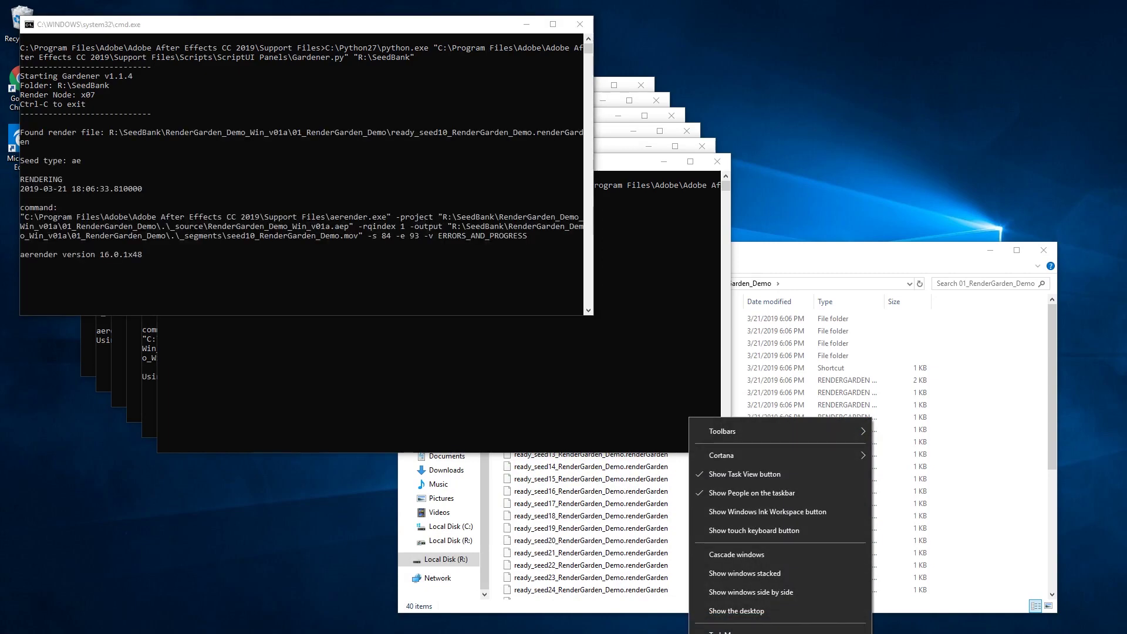
{"action": "left_click", "coordinate": [728, 631]}
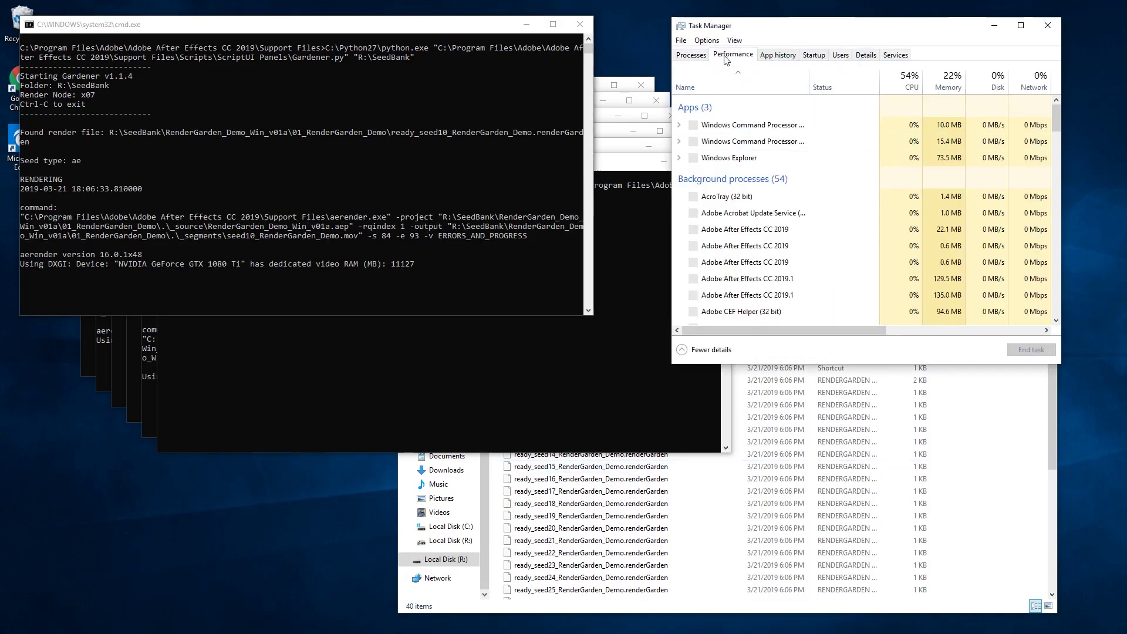
{"action": "left_click", "coordinate": [726, 55]}
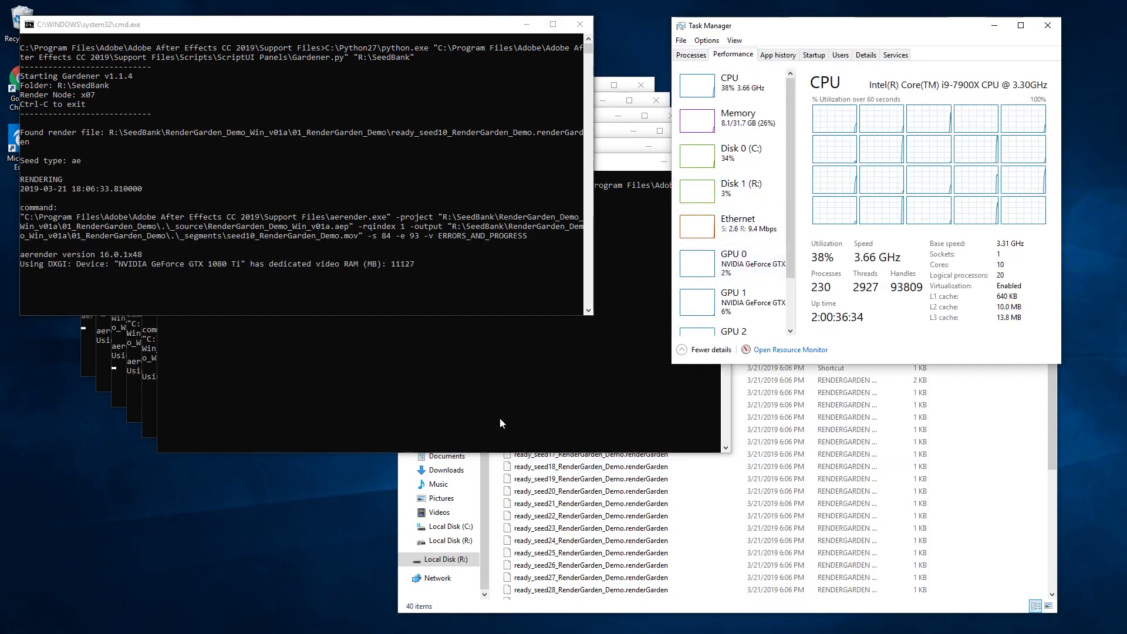
Step: Reposition the SeedBank job folder window and scroll through its seed files
{"action": "left_click", "coordinate": [1052, 594]}
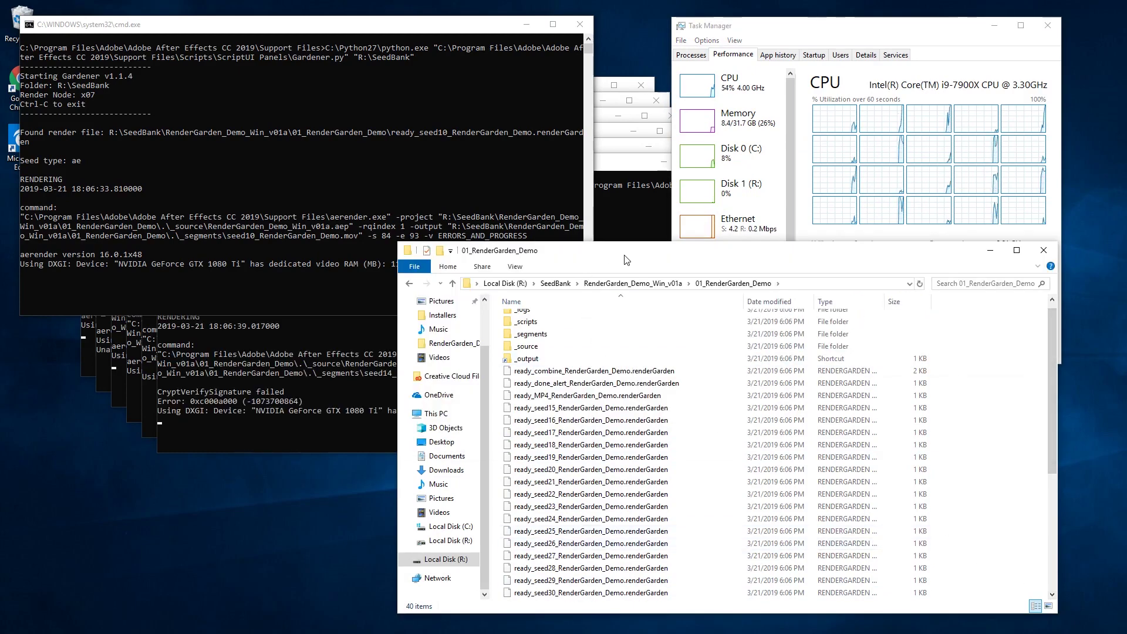
{"action": "left_click_drag", "start_coordinate": [627, 260], "coordinate": [649, 239]}
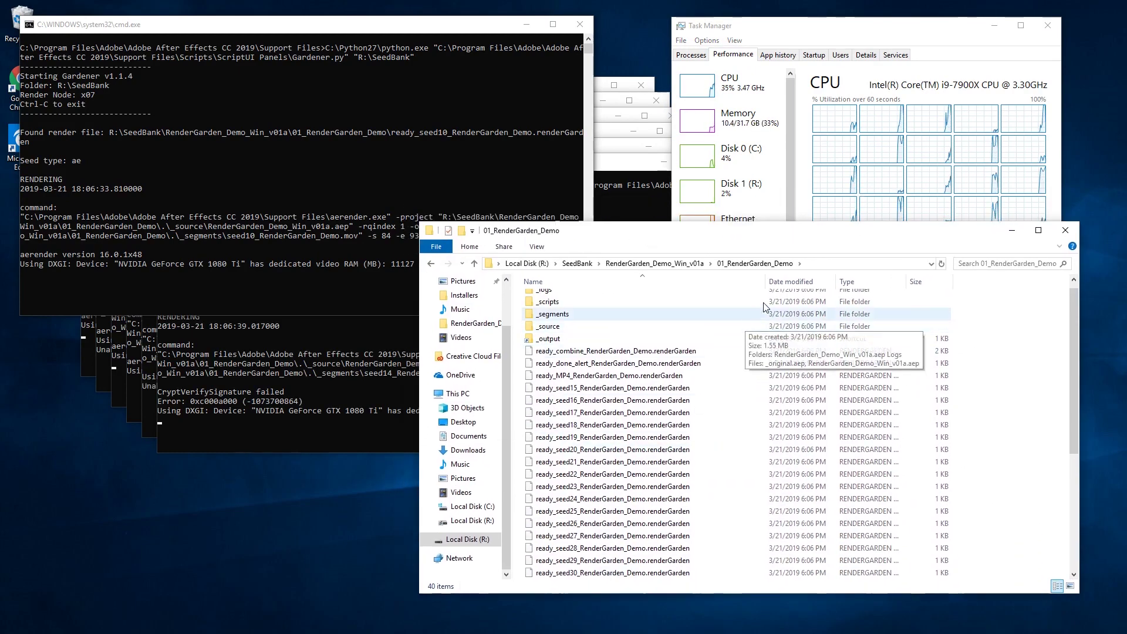
{"action": "left_click_drag", "start_coordinate": [765, 279], "coordinate": [814, 279]}
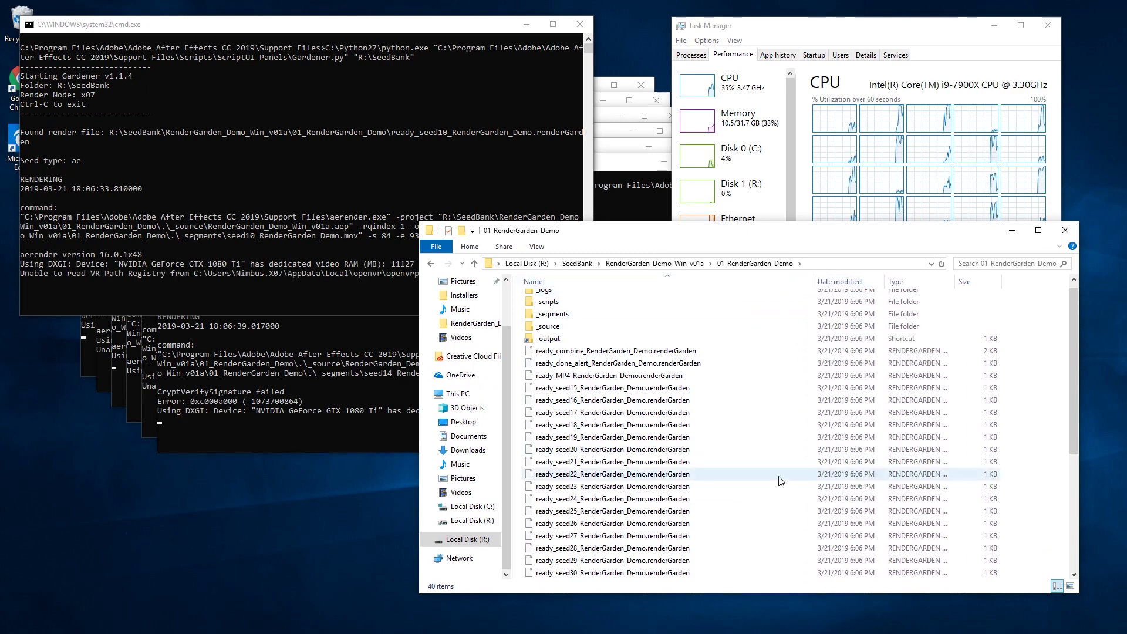
{"action": "scroll", "coordinate": [782, 481], "scroll_direction": "down", "scroll_amount": 6}
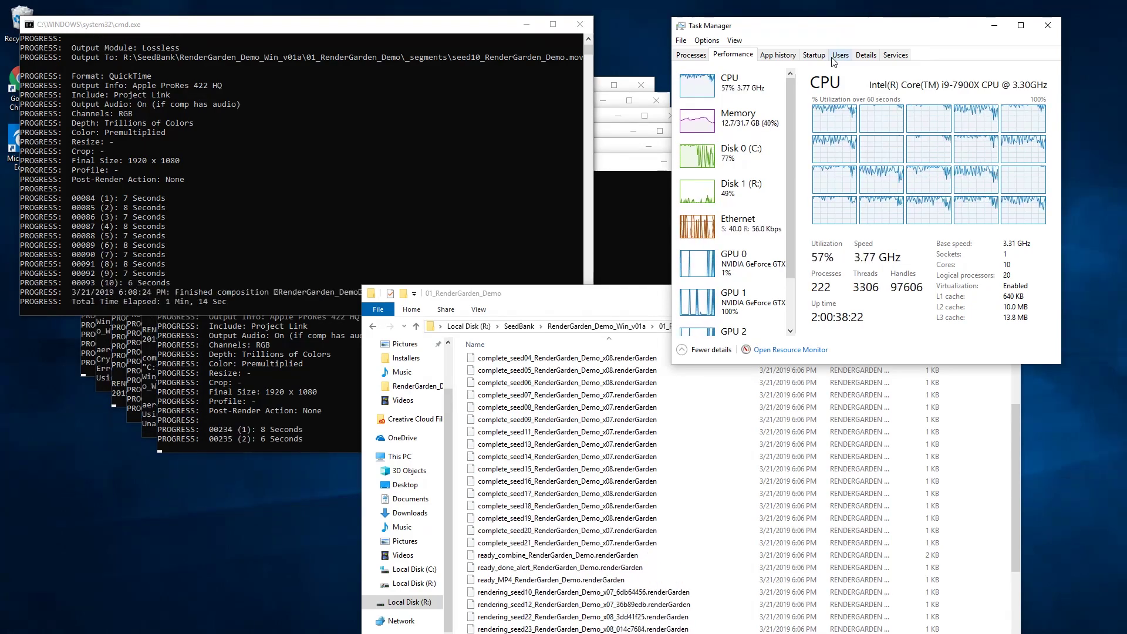
Step: Dismiss the RenderGarden complete message (0:03:27) and select the _output shortcut in the job folder
{"action": "left_click", "coordinate": [855, 411]}
{"action": "scroll", "coordinate": [854, 436], "scroll_direction": "down", "scroll_amount": 3}
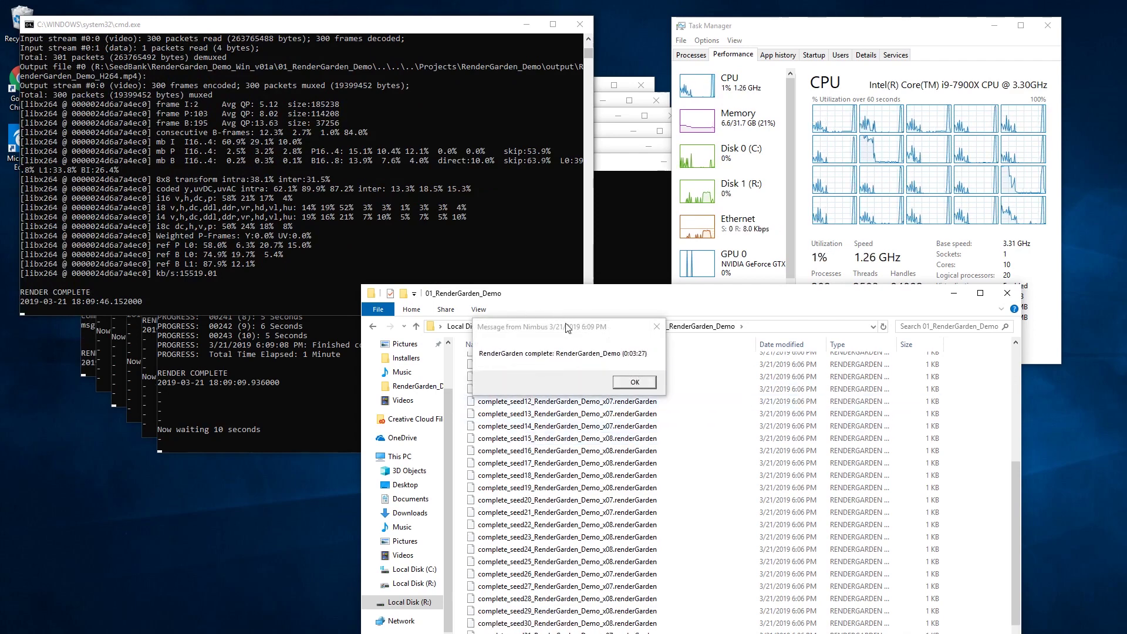
{"action": "left_click", "coordinate": [581, 327]}
{"action": "left_click_drag", "start_coordinate": [586, 329], "coordinate": [459, 423]}
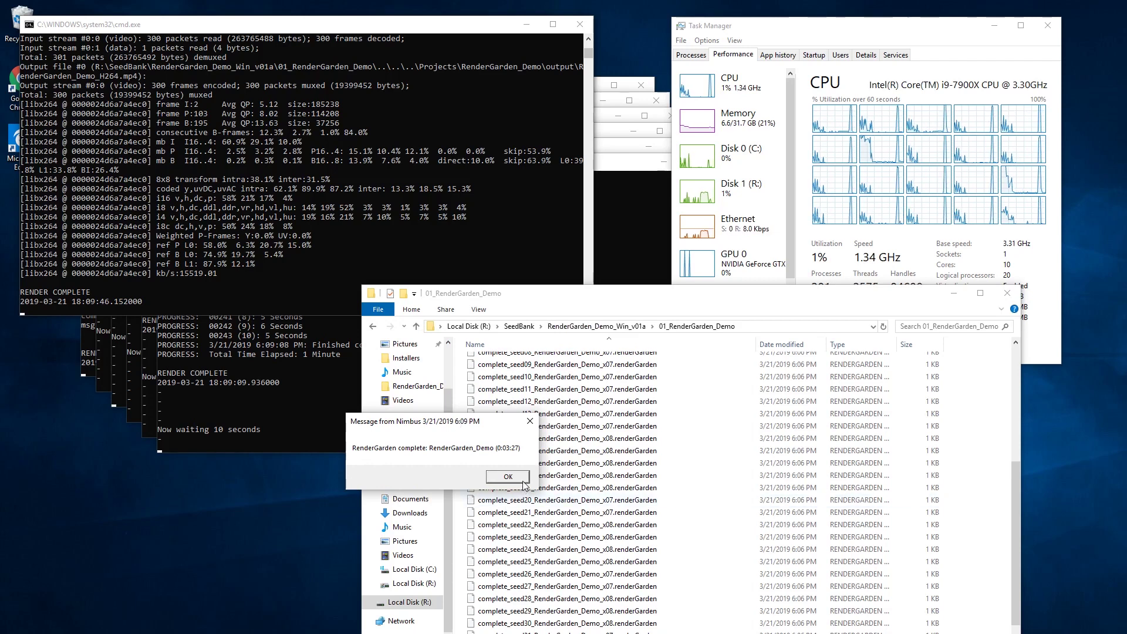
{"action": "left_click_drag", "start_coordinate": [484, 426], "coordinate": [446, 300]}
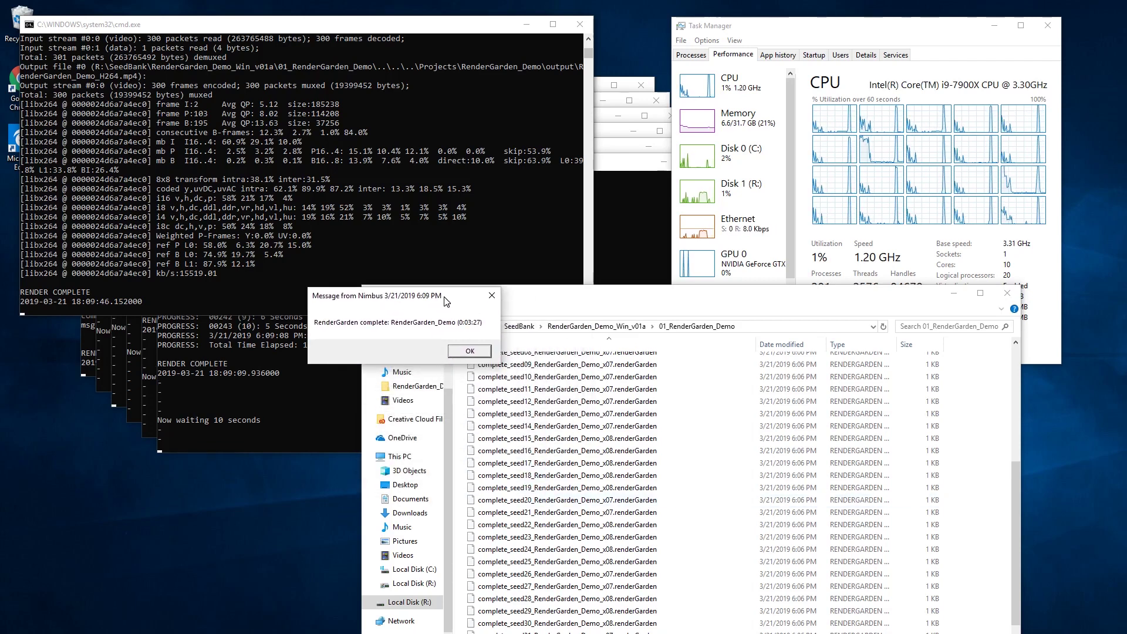
{"action": "left_click", "coordinate": [465, 355]}
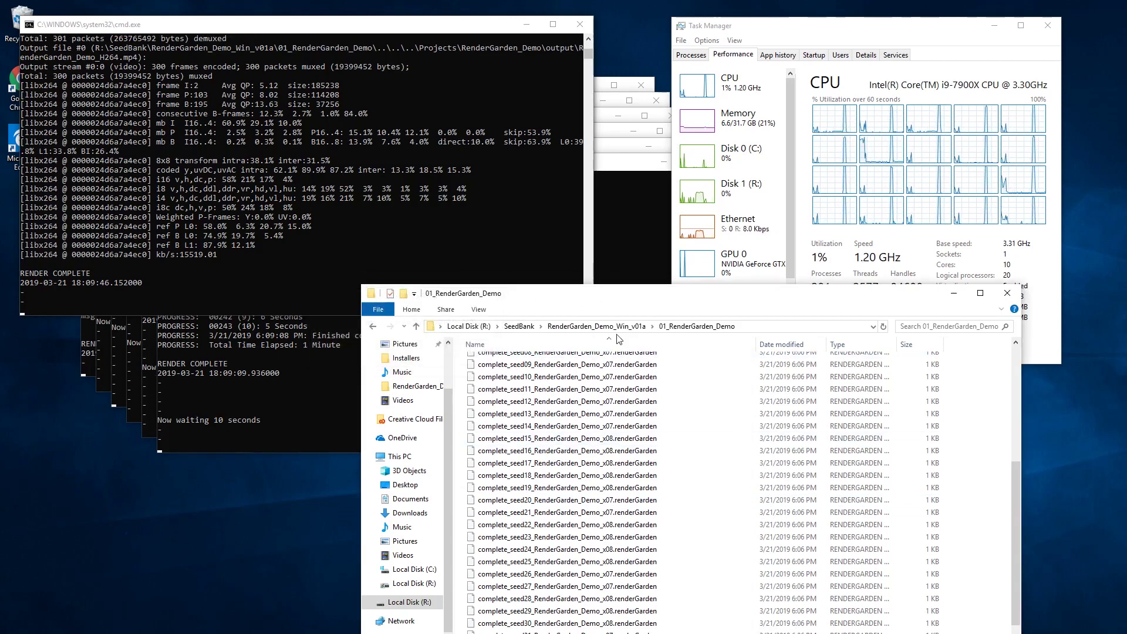
{"action": "left_click_drag", "start_coordinate": [1018, 580], "coordinate": [1017, 464]}
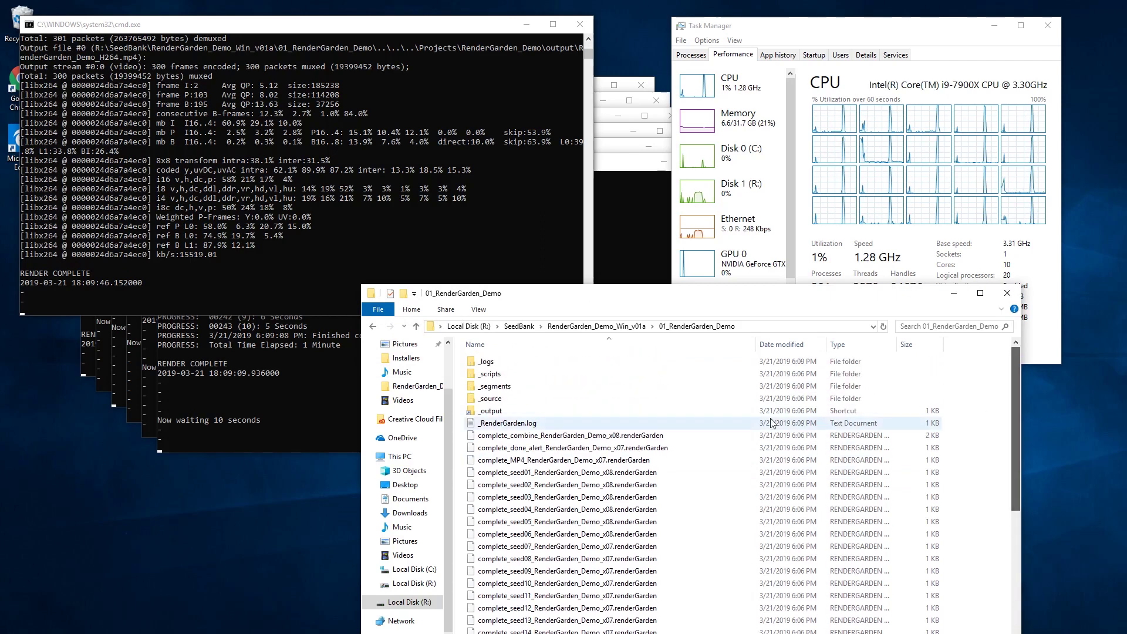
{"action": "left_click", "coordinate": [500, 411]}
Step: Open _output and play RenderGarden_Demo_H264.mp4 in Movies & TV
{"action": "double_click", "coordinate": [500, 410]}
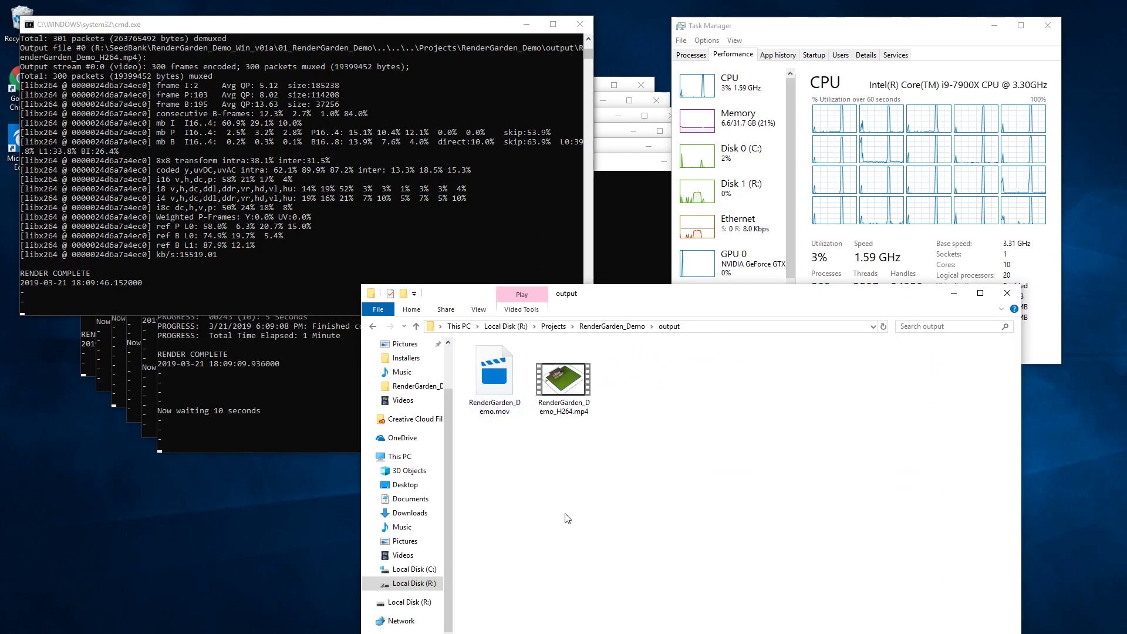
{"action": "left_click", "coordinate": [567, 393]}
{"action": "double_click", "coordinate": [567, 393]}
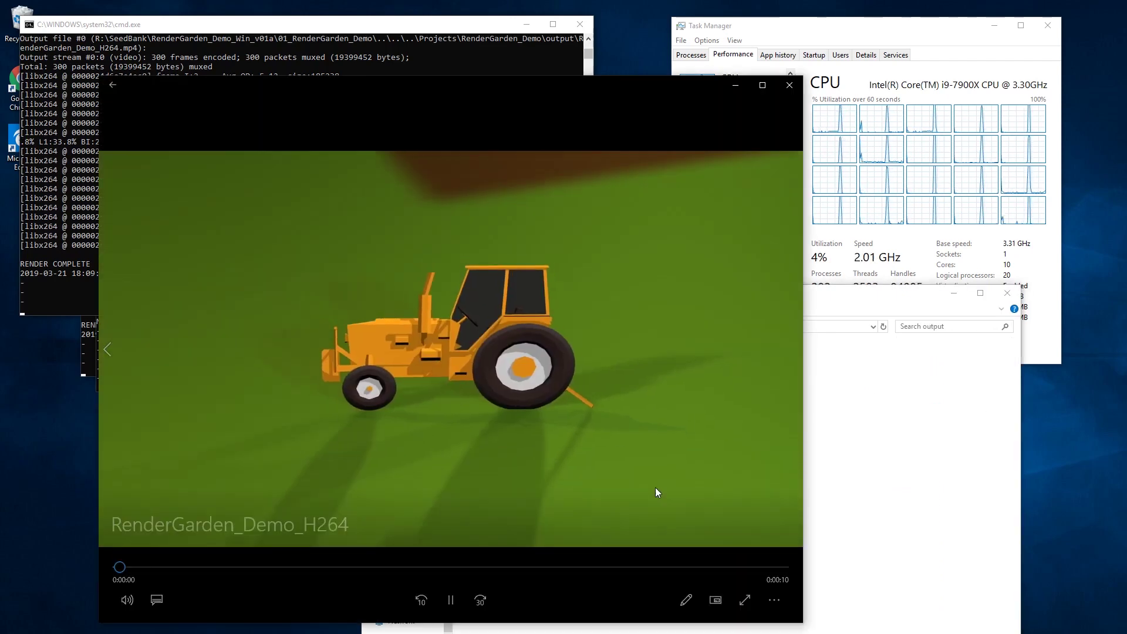